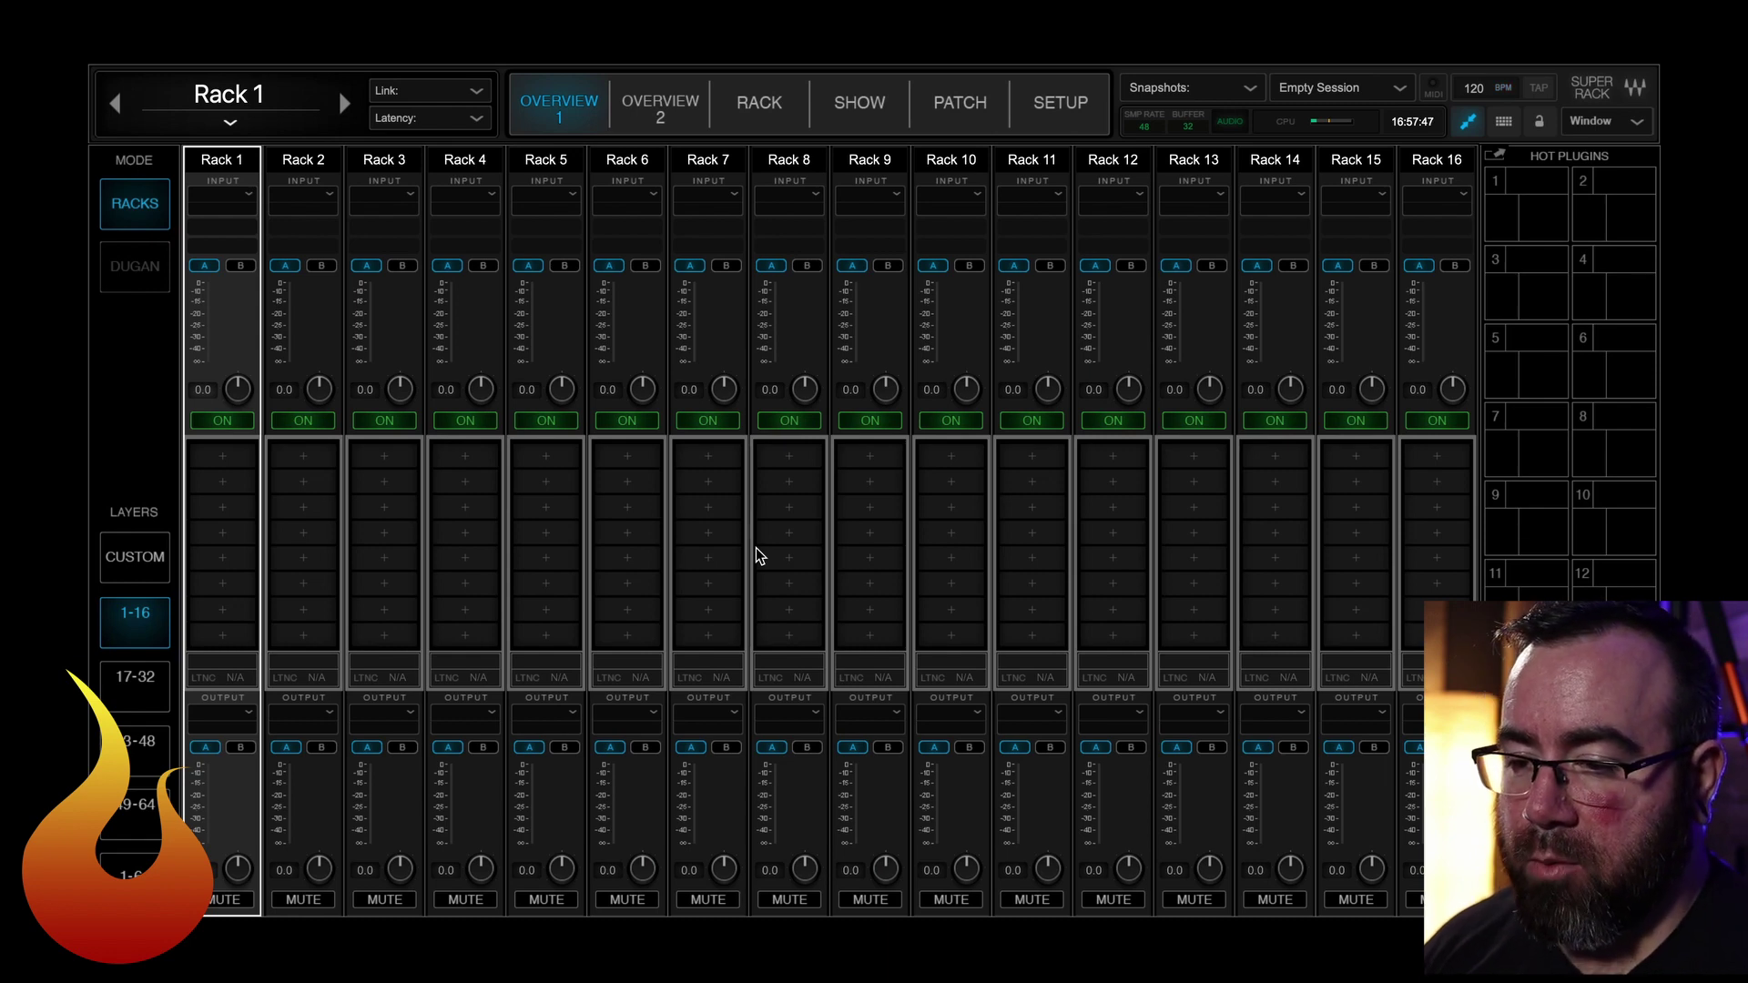
- Review the audio setup's device, sample rate and buffer size, along with the general settings
click(1063, 115)
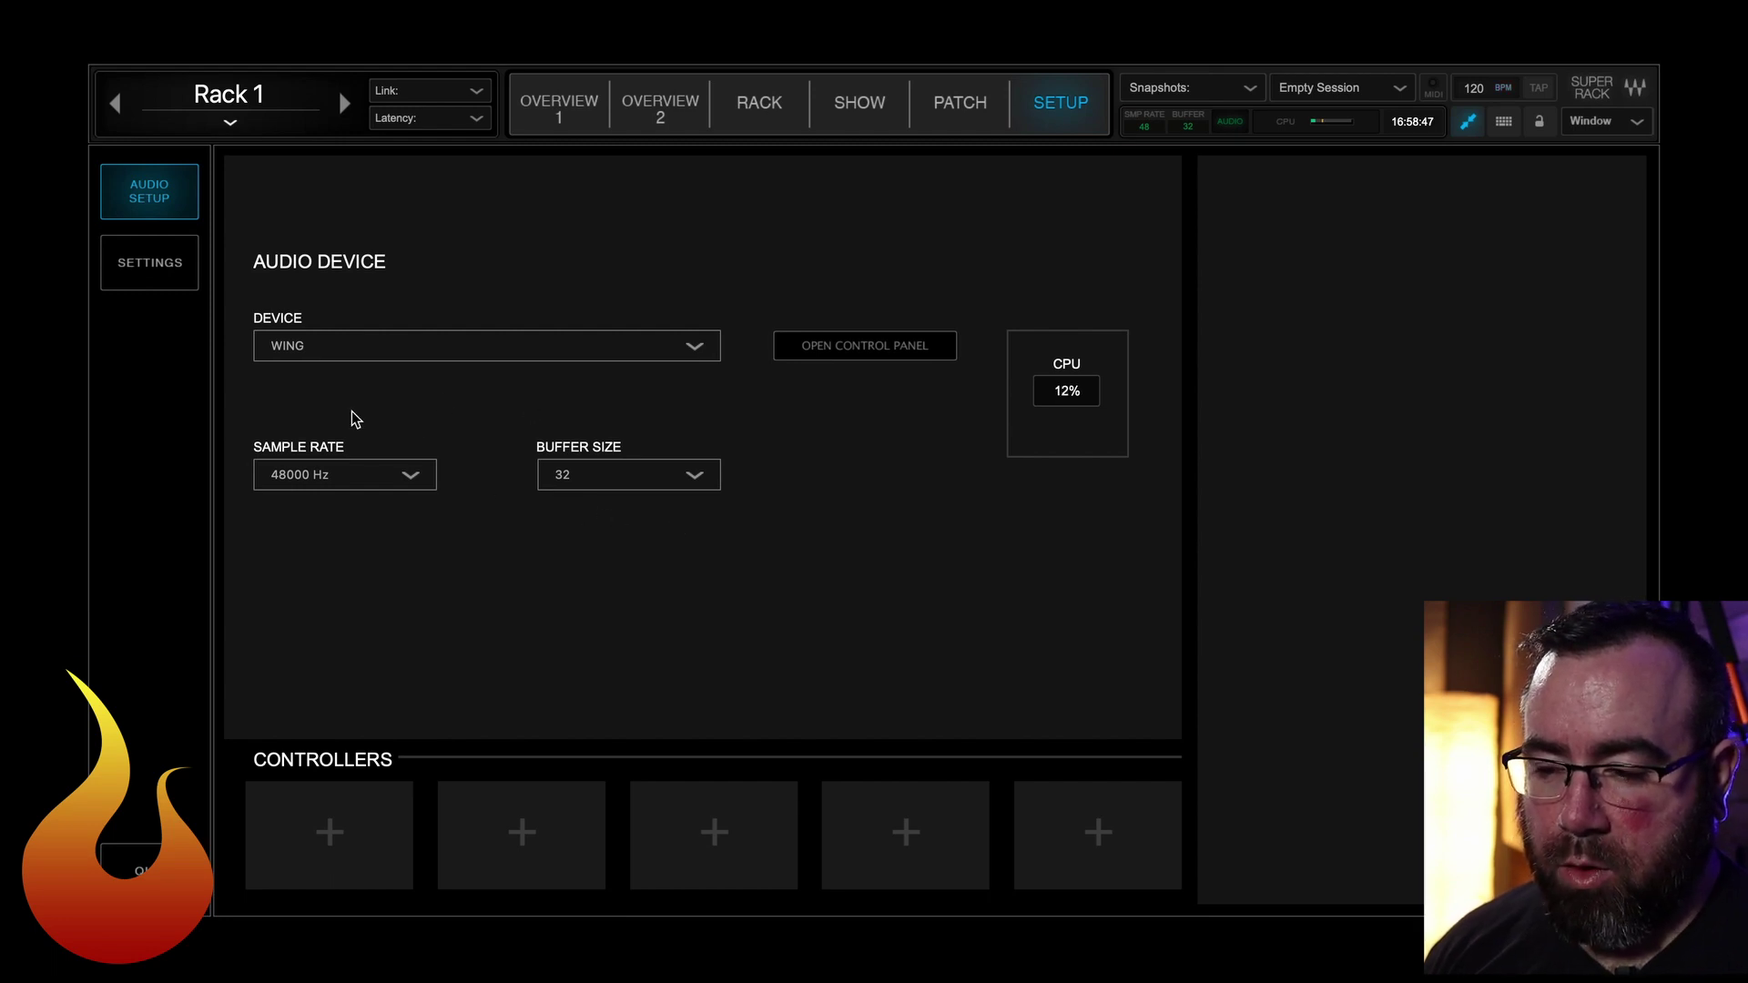
click(146, 284)
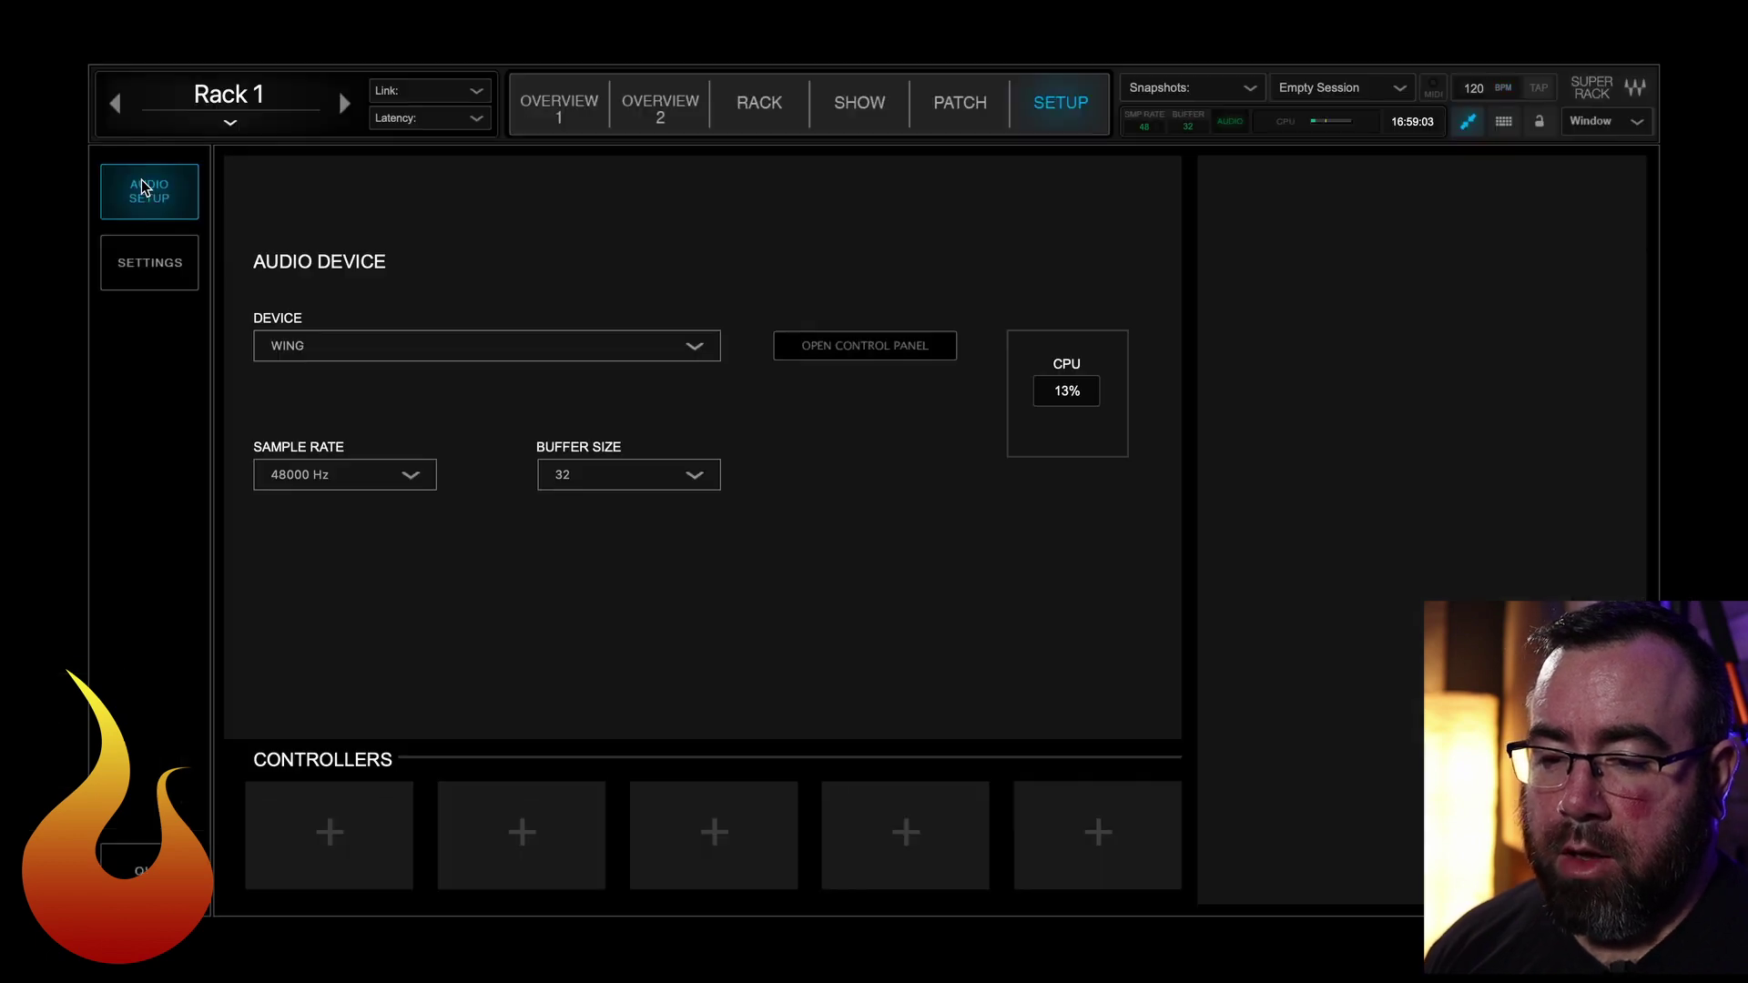
- Rename the first latency group in the patch as ALL
click(963, 105)
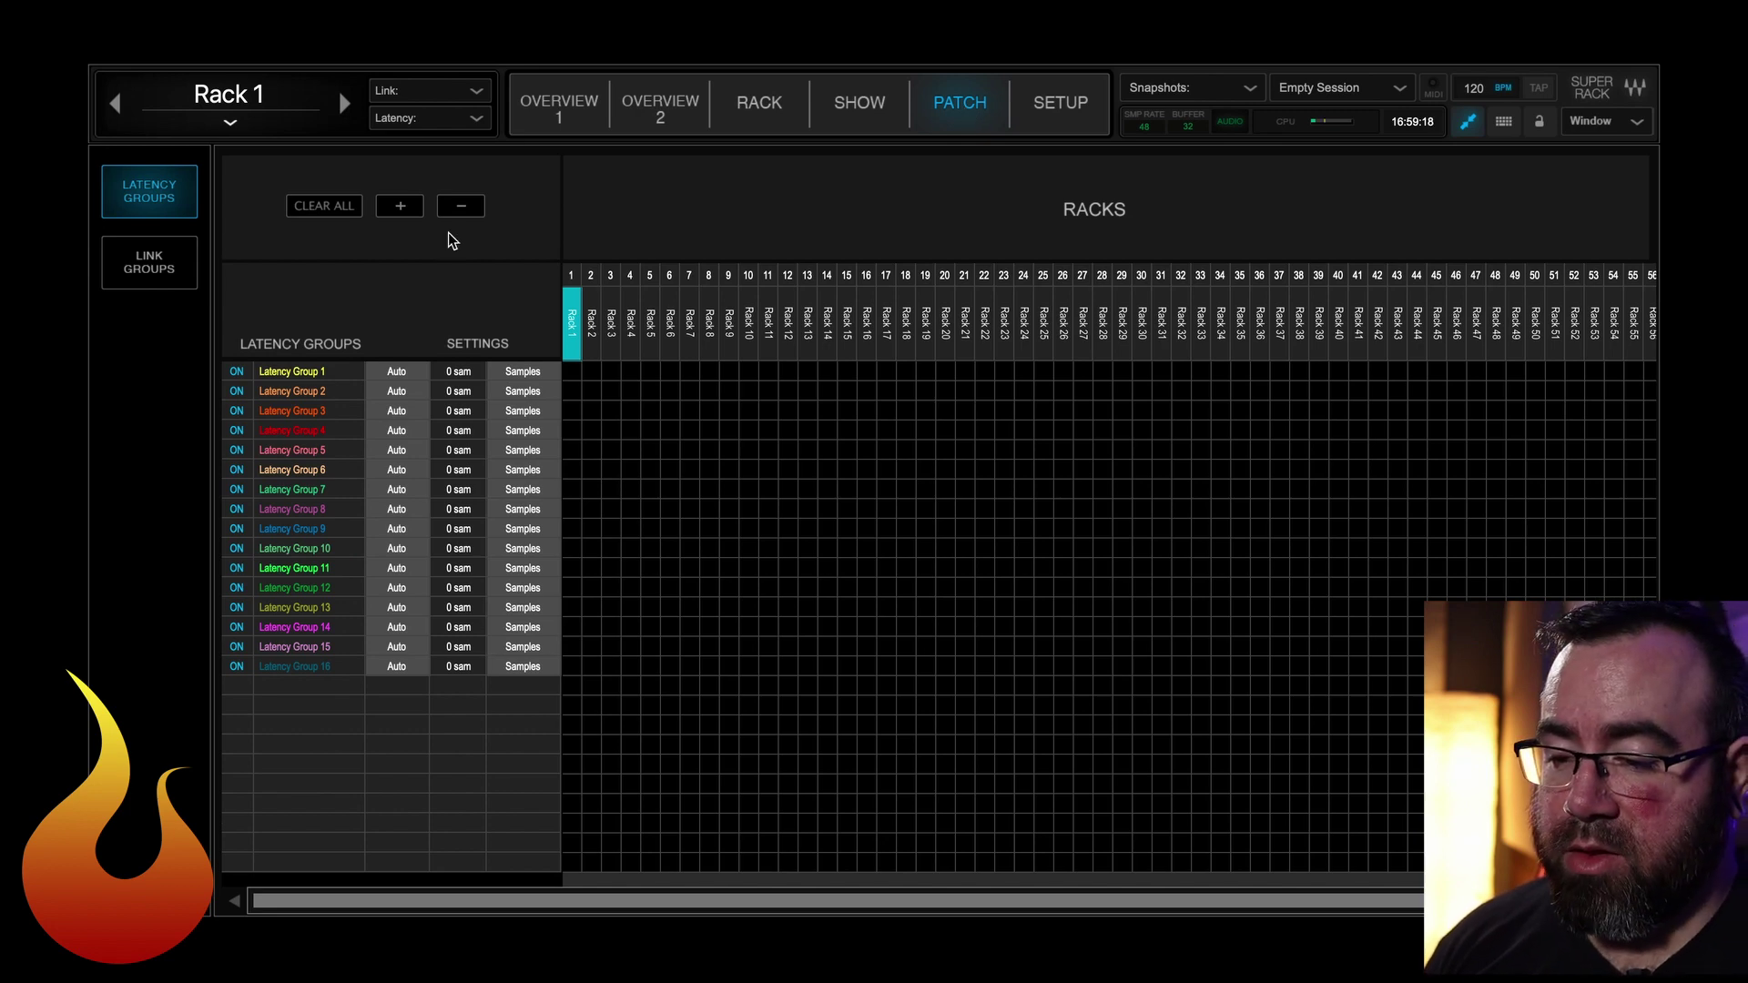
double_click(289, 373)
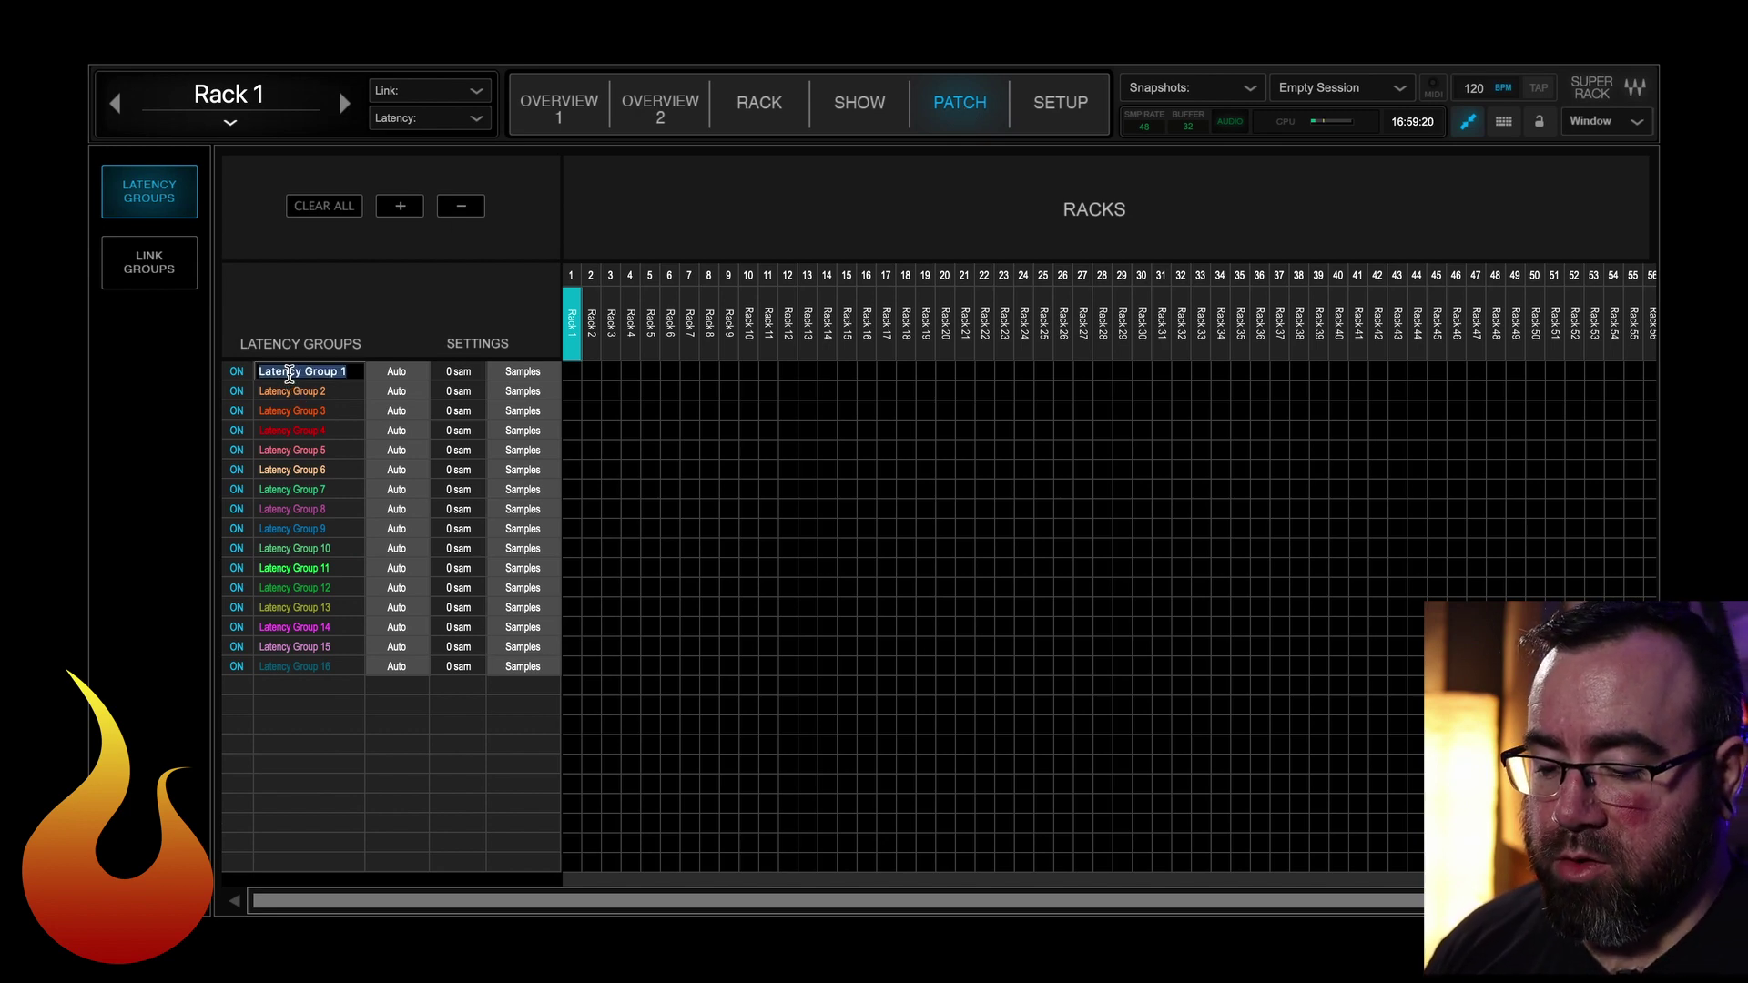
text(ALL)
key(Return)
- Assign racks 1 through 64 to the ALL latency group in the patch grid
click(573, 372)
drag(577, 372, 1568, 364)
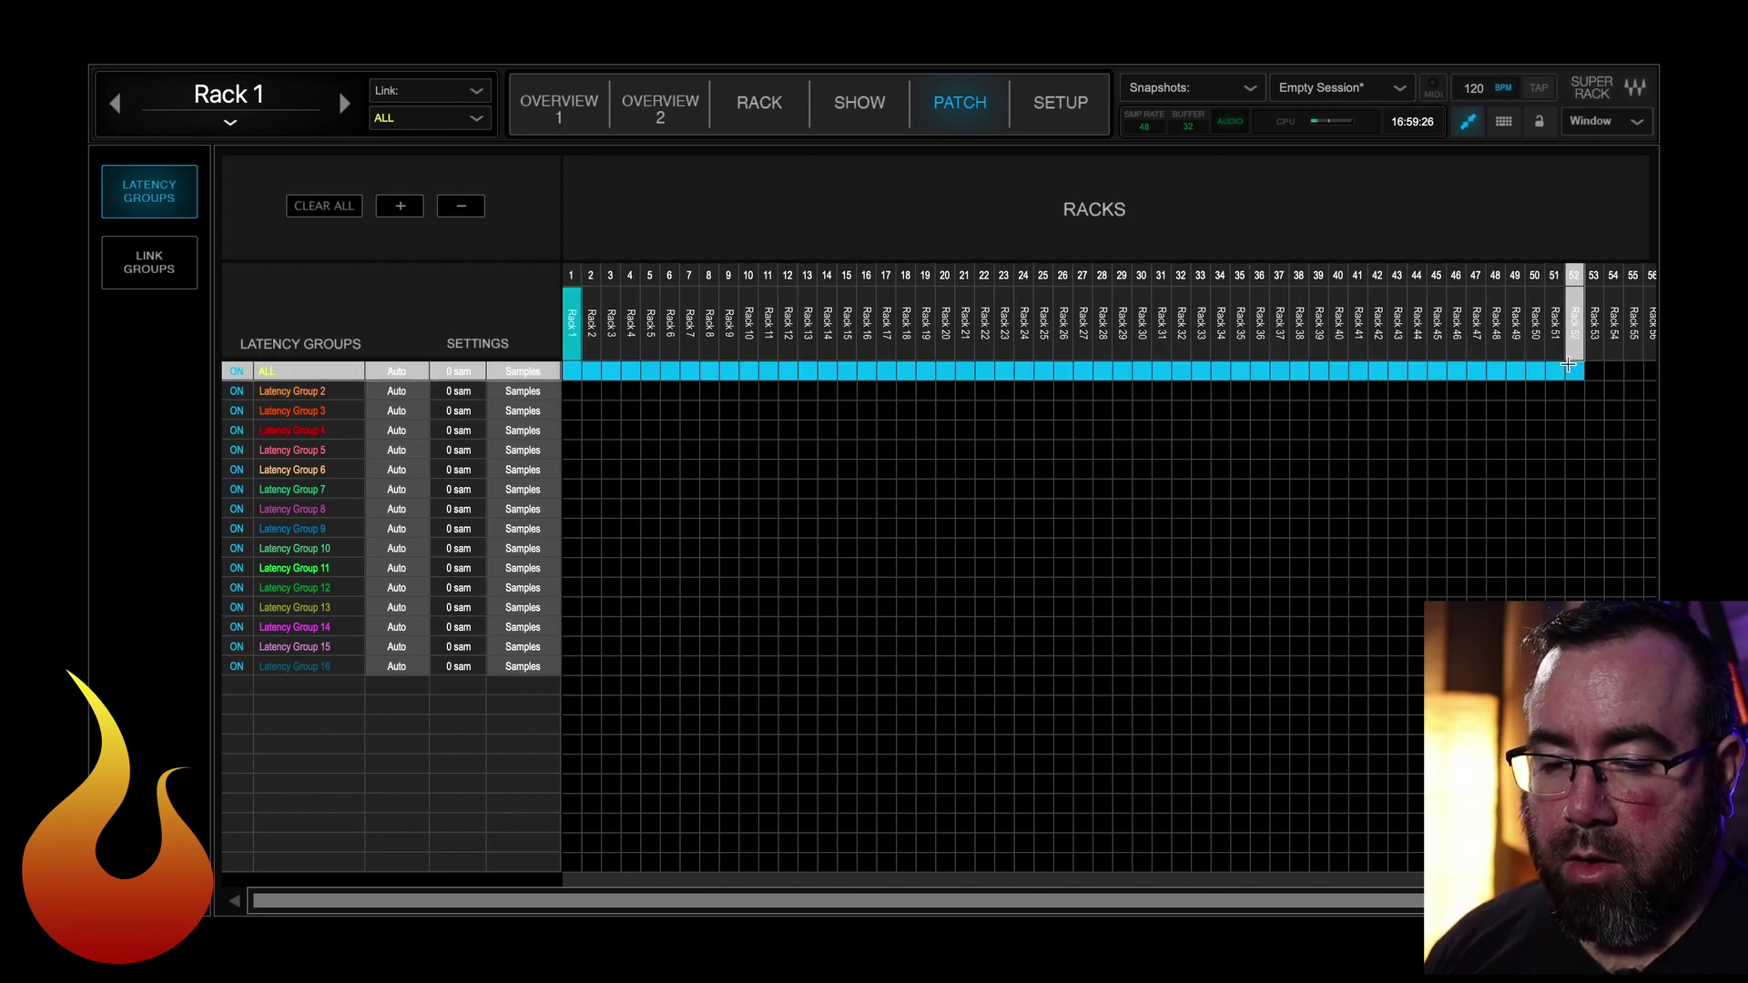
scroll(1405, 472, right, 4)
drag(1430, 373, 1639, 372)
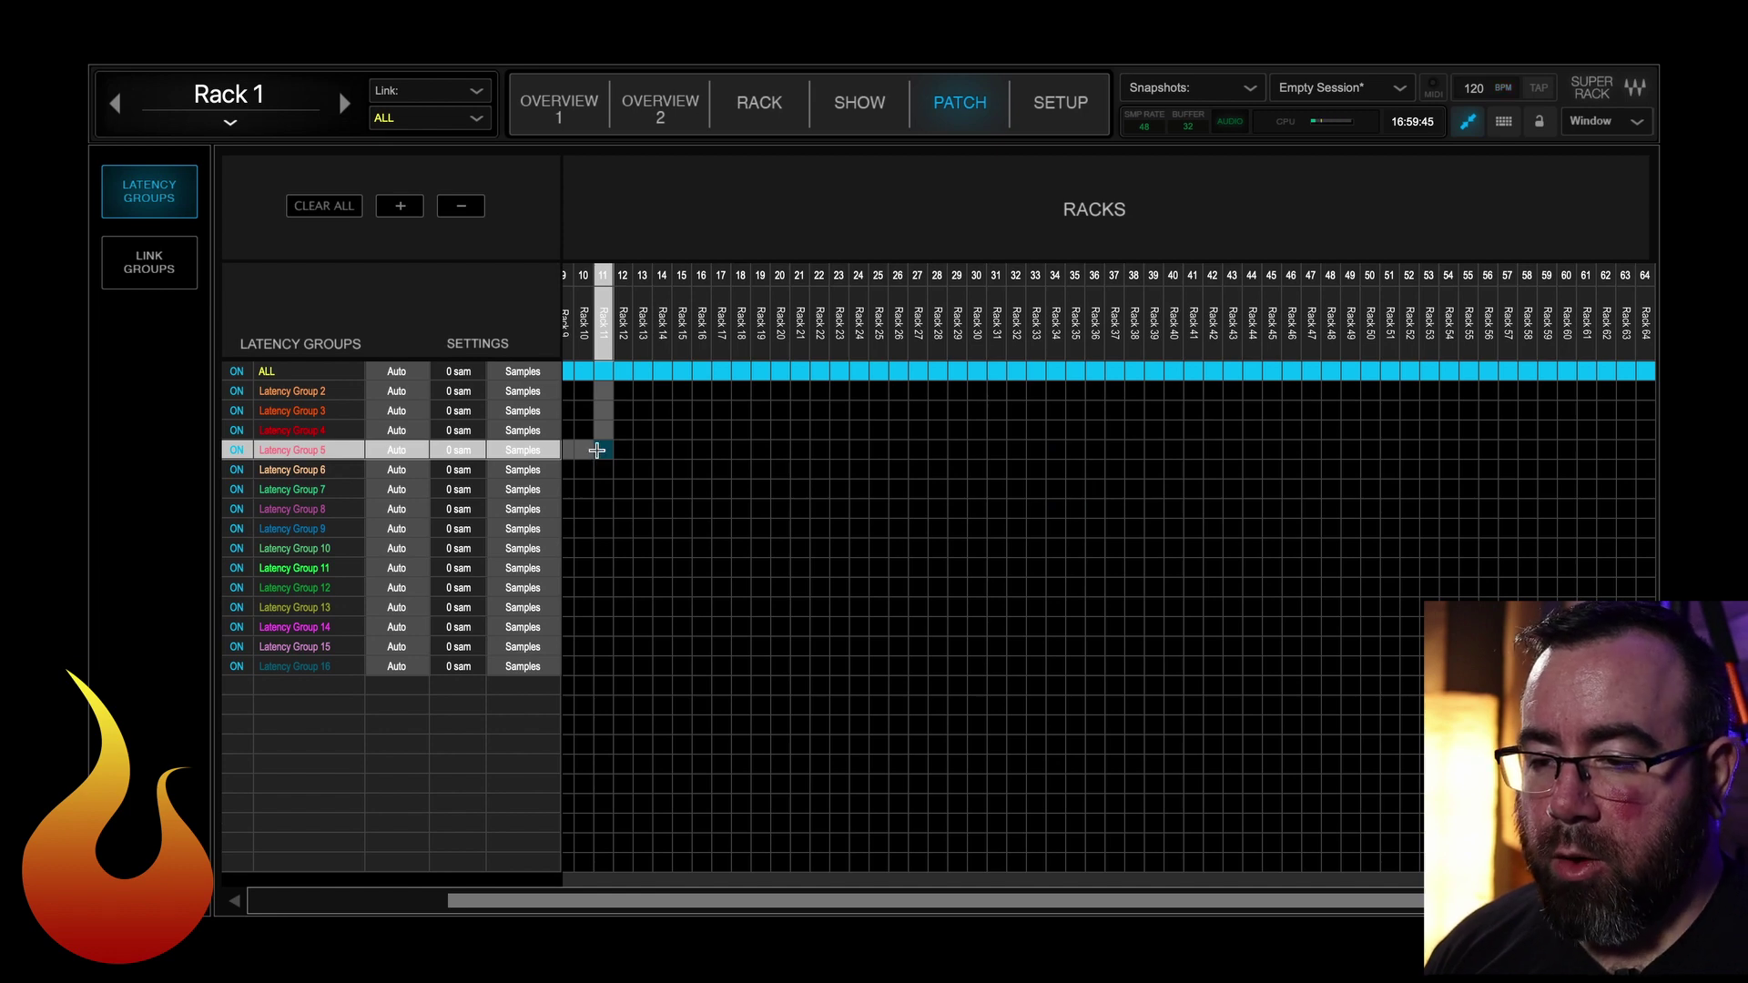
- Auto-route all racks to Bank A from the rack overview
click(565, 120)
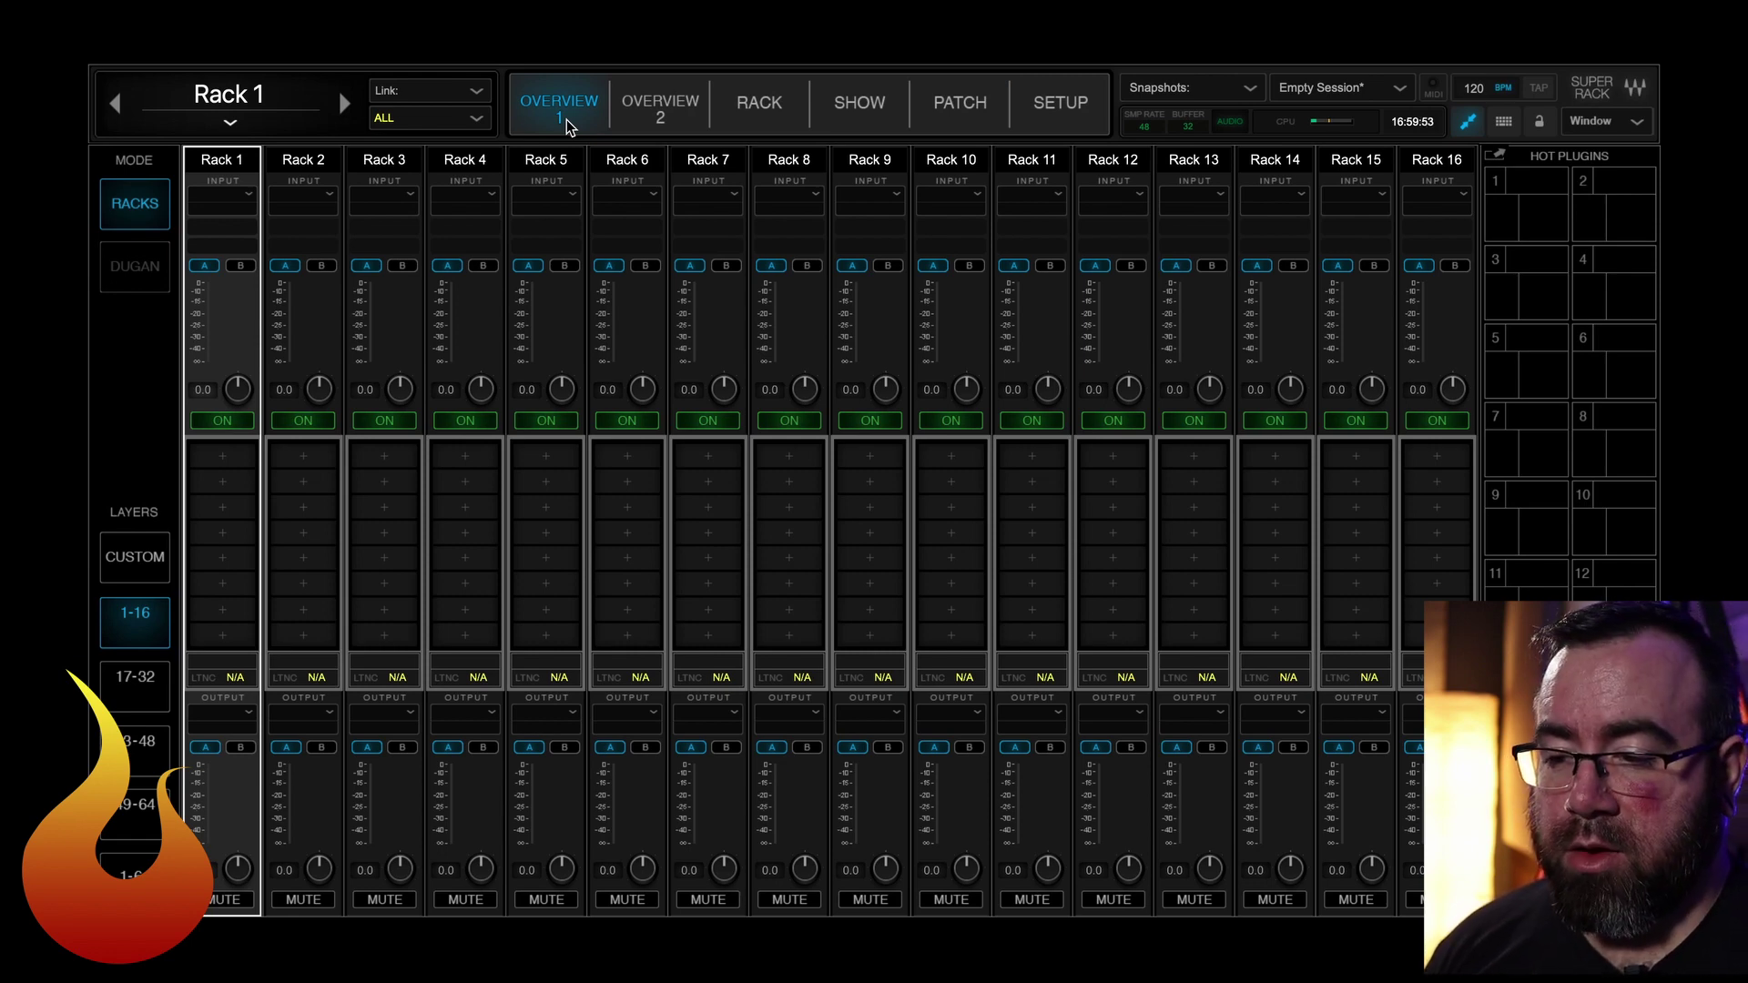
click(303, 159)
click(401, 162)
click(233, 161)
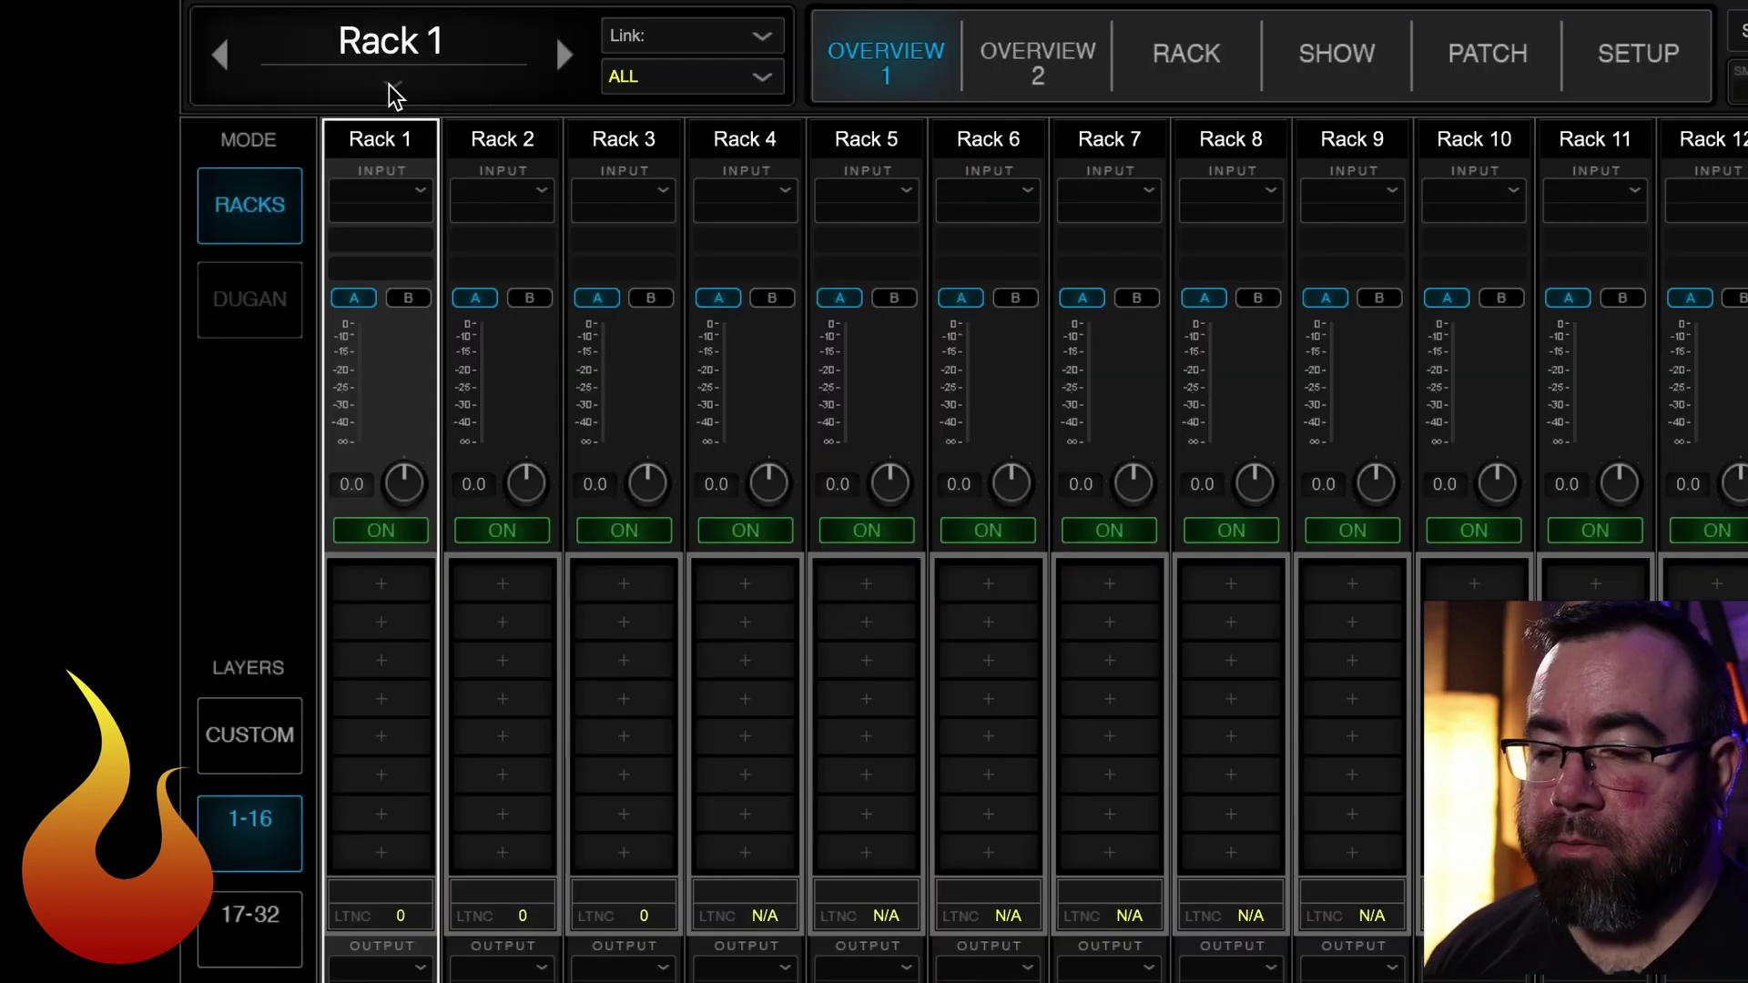
click(231, 122)
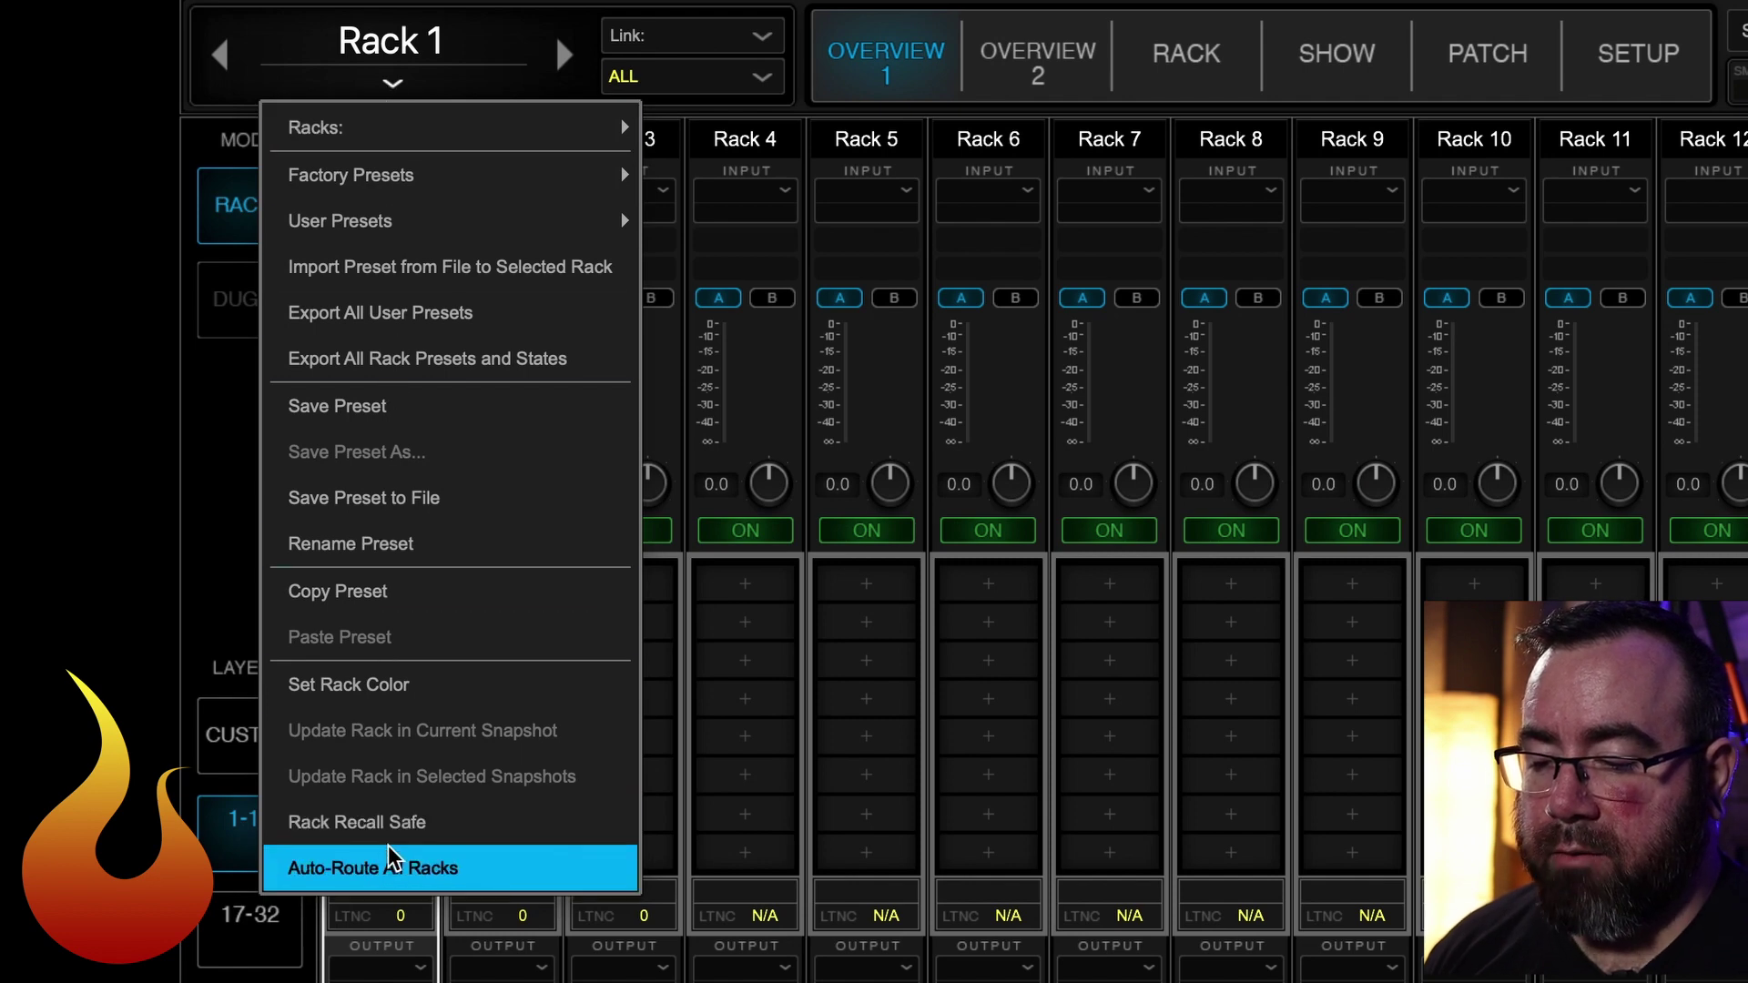
click(454, 887)
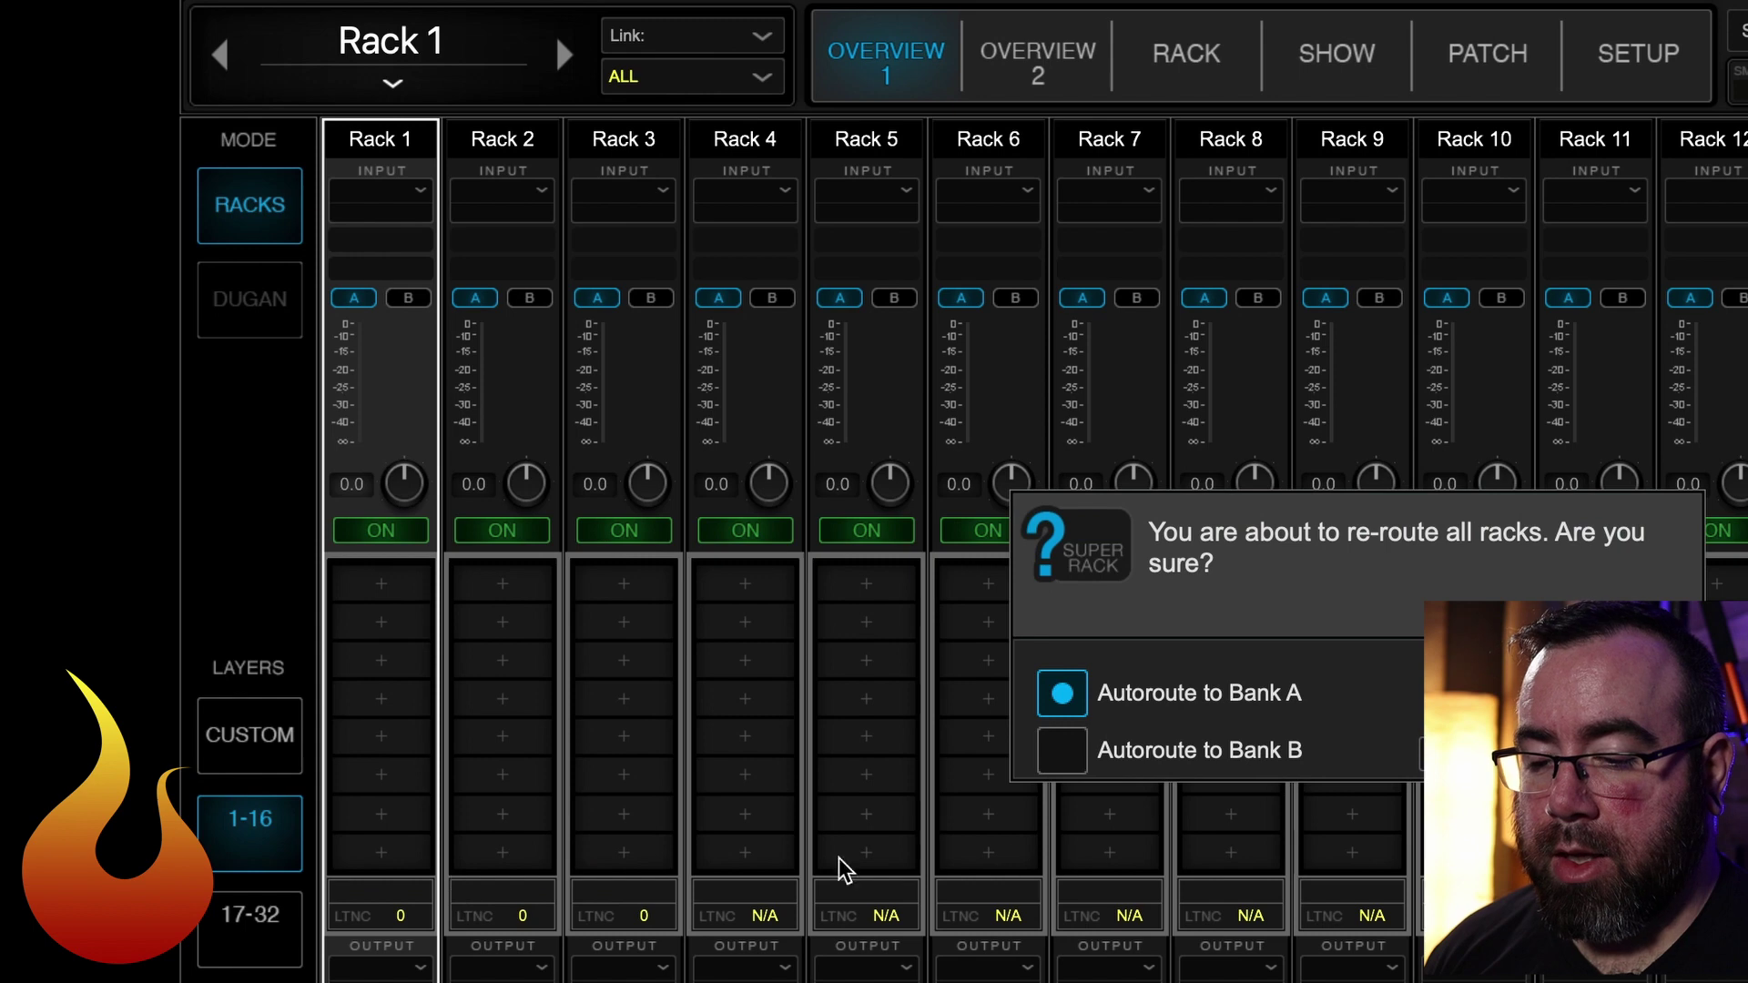
key(Return)
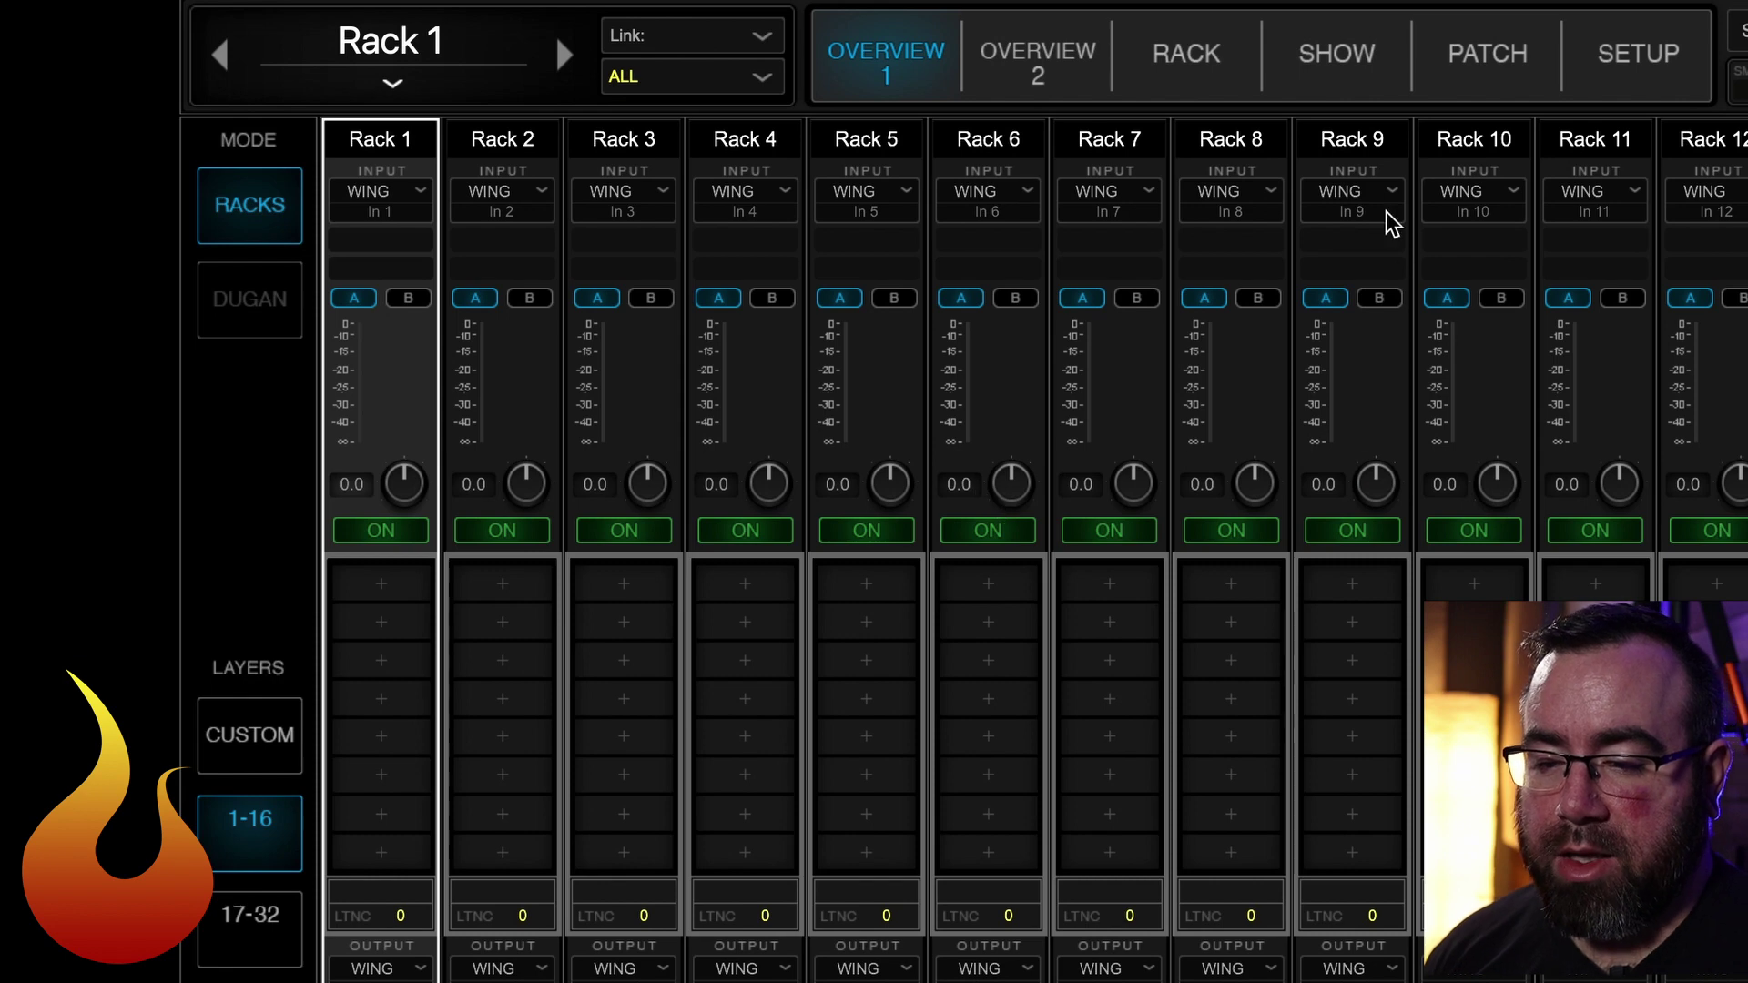
- Set Rack 9's input to stereo WING In 9 - In 10 and accept the output re-assignment
click(1369, 149)
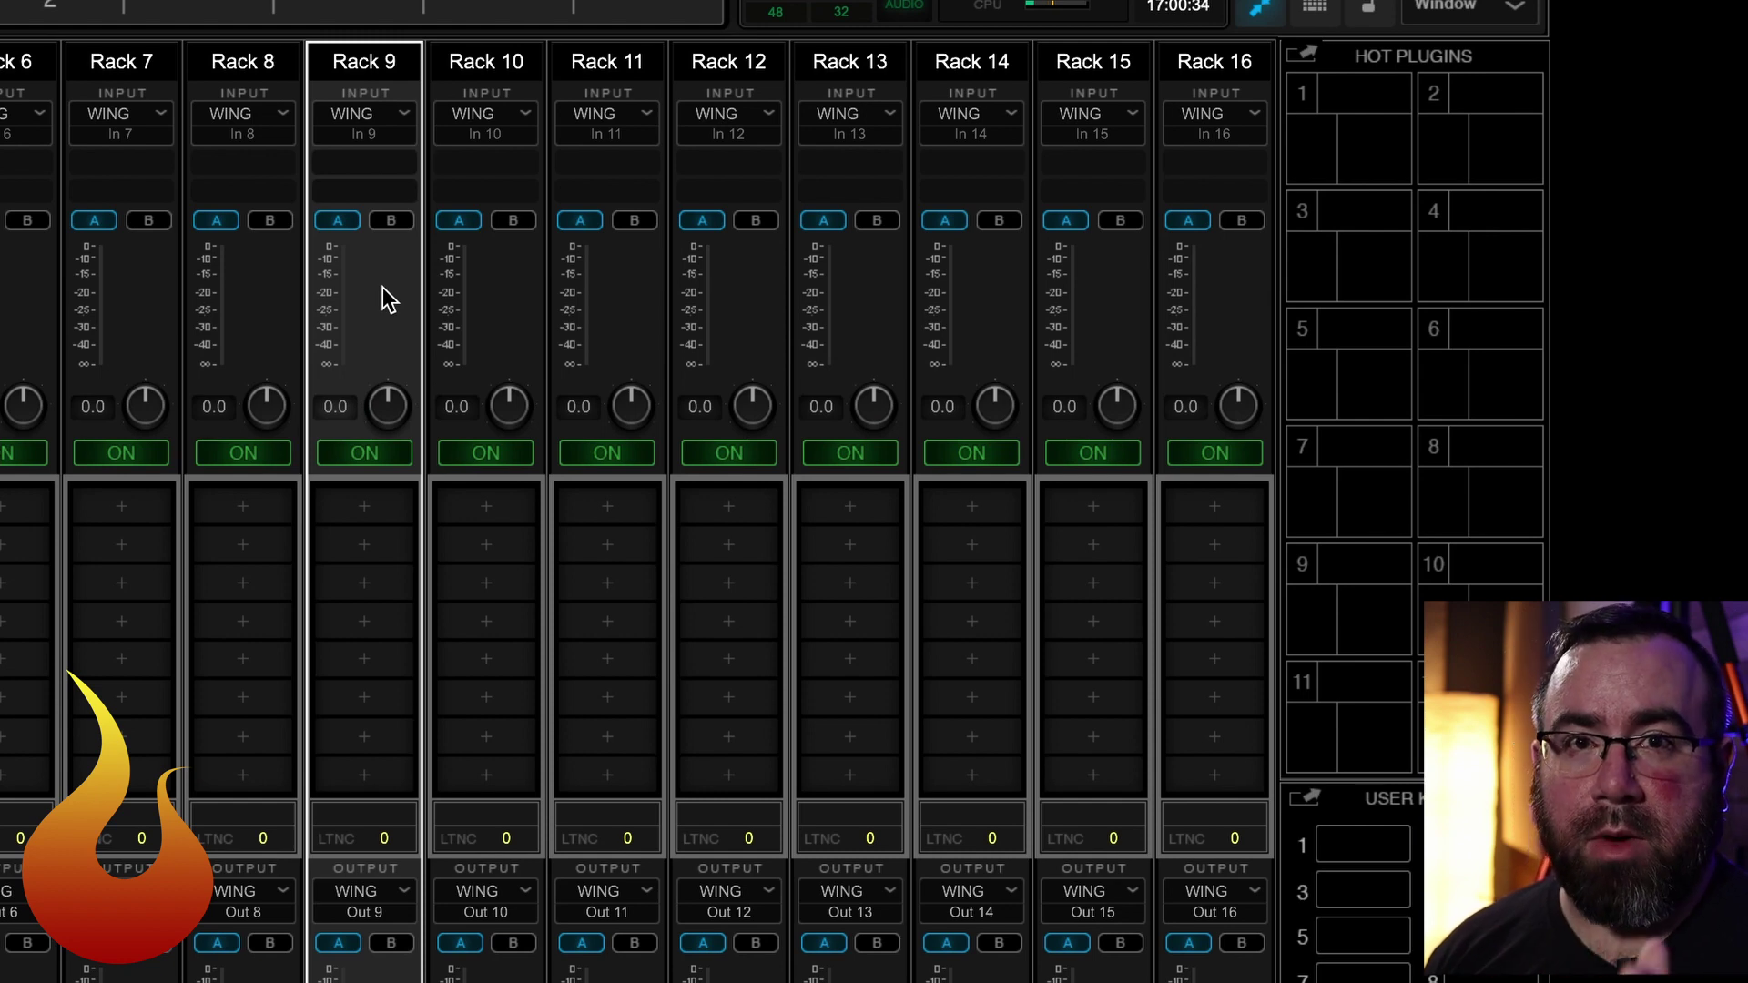
click(384, 123)
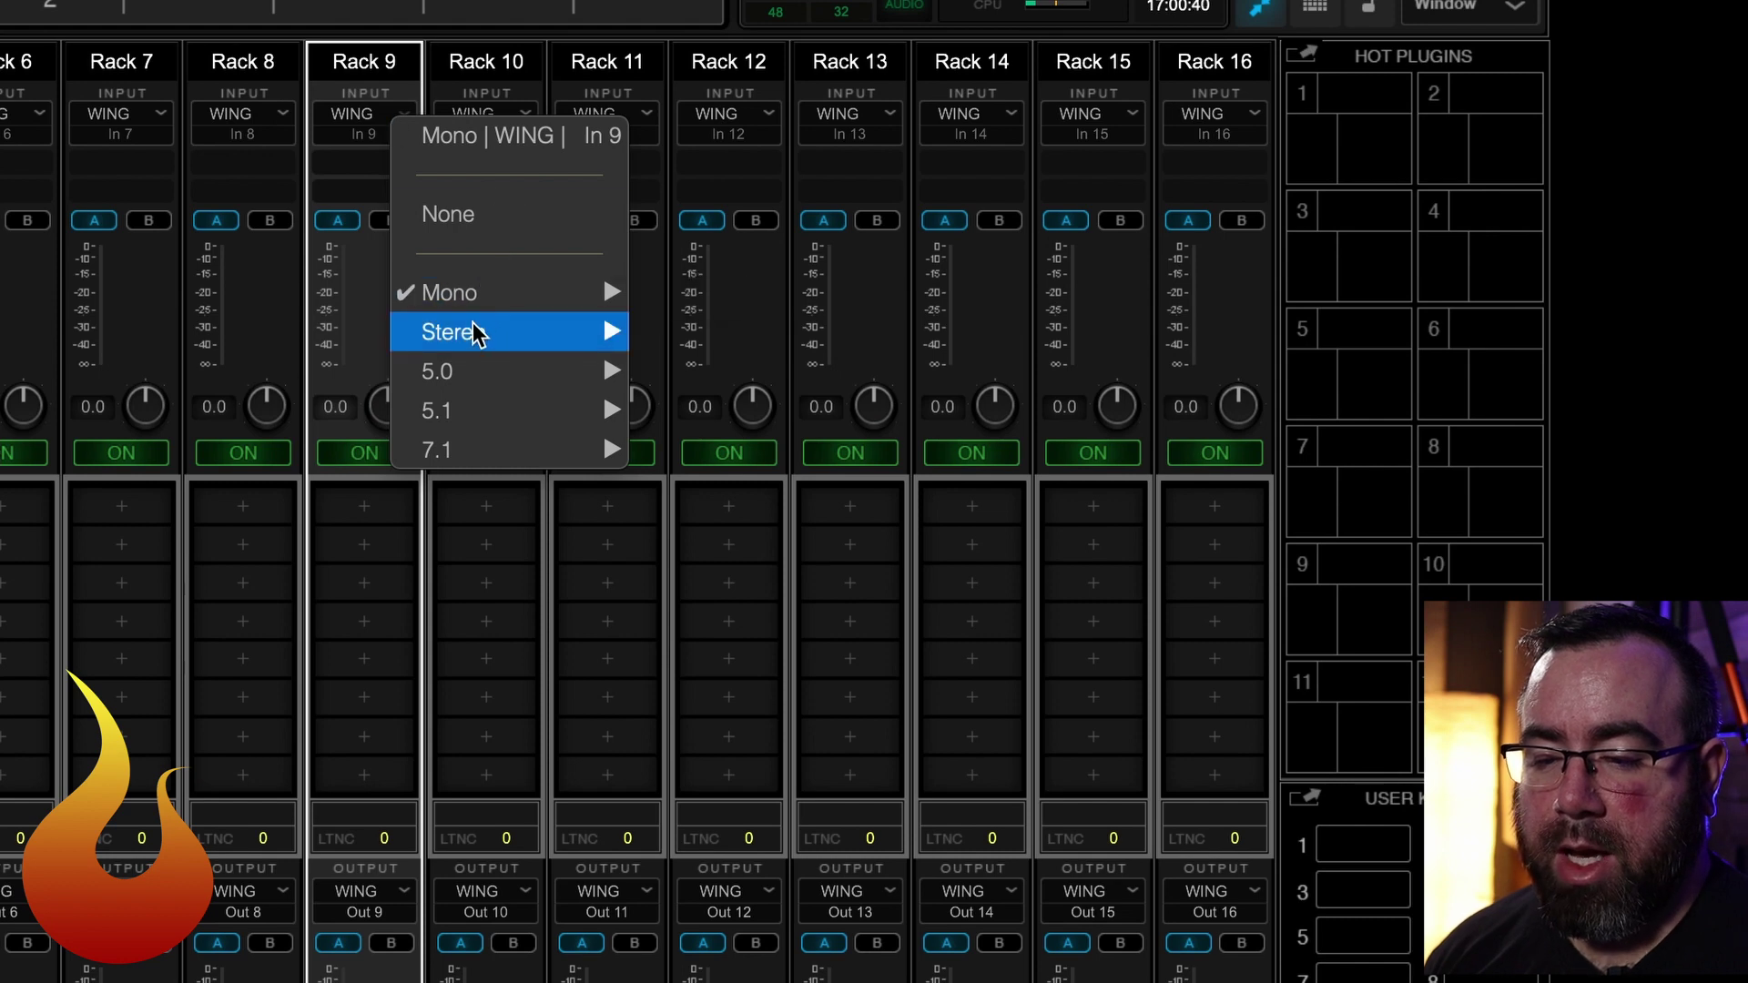
mouse_move(469, 334)
mouse_move(687, 334)
mouse_move(808, 353)
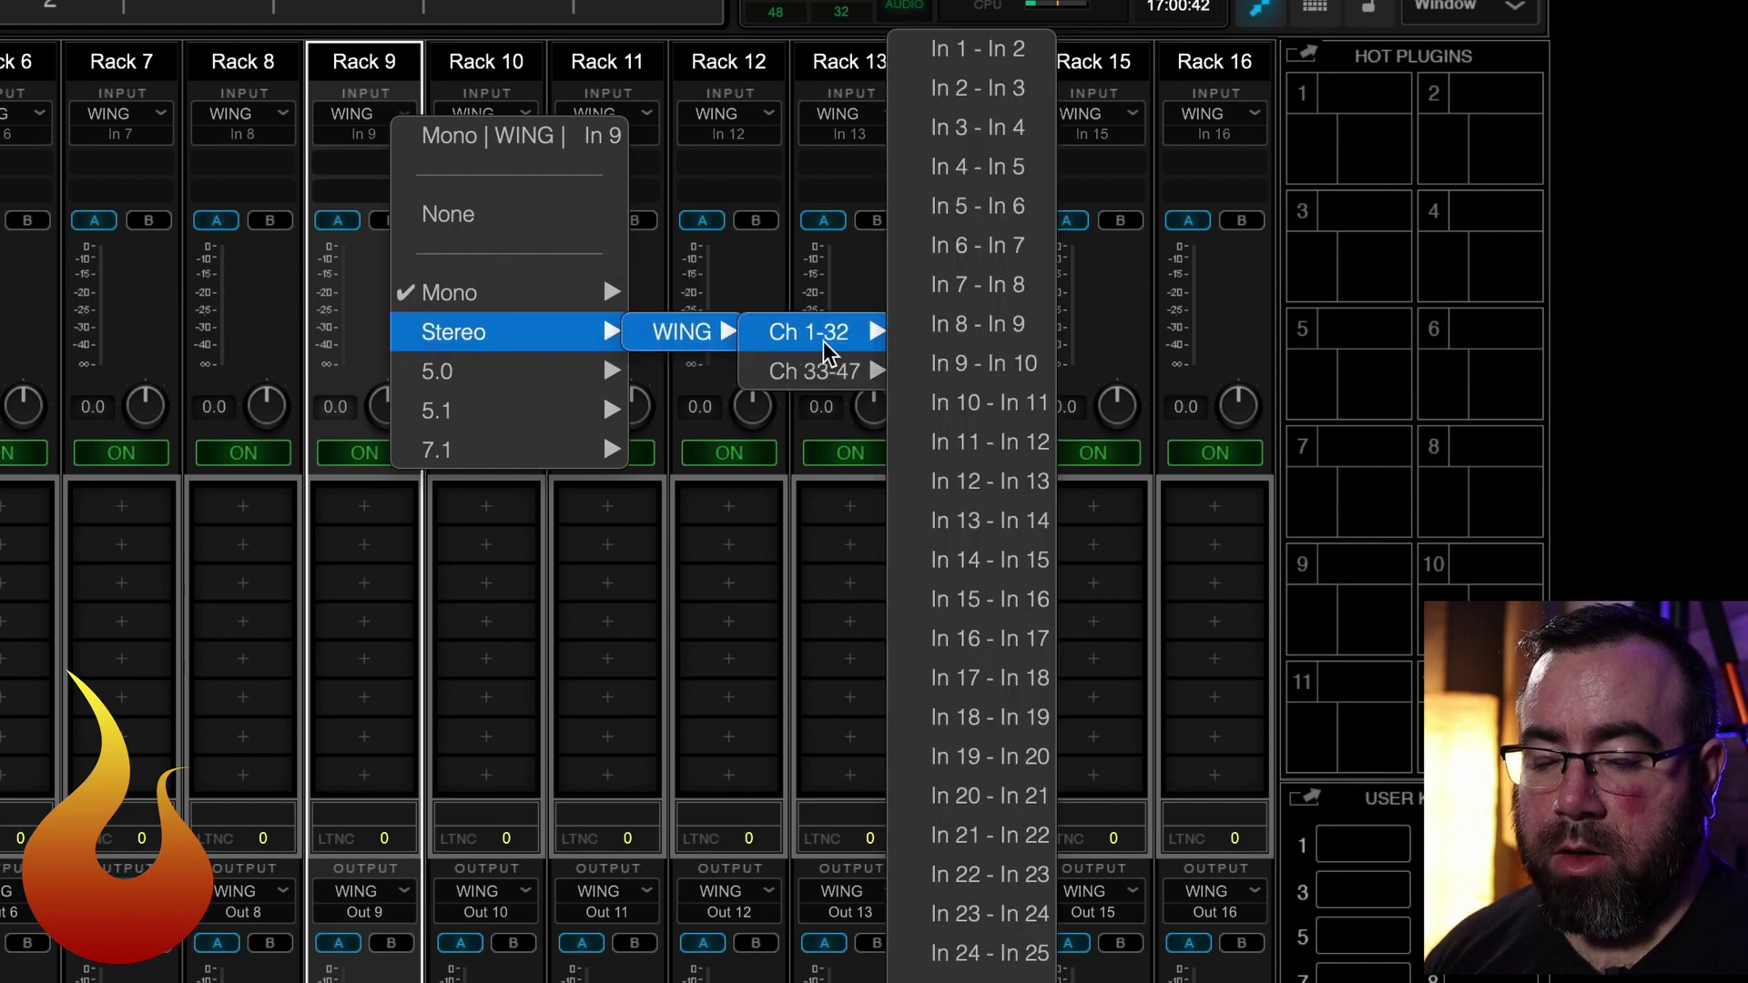
click(968, 366)
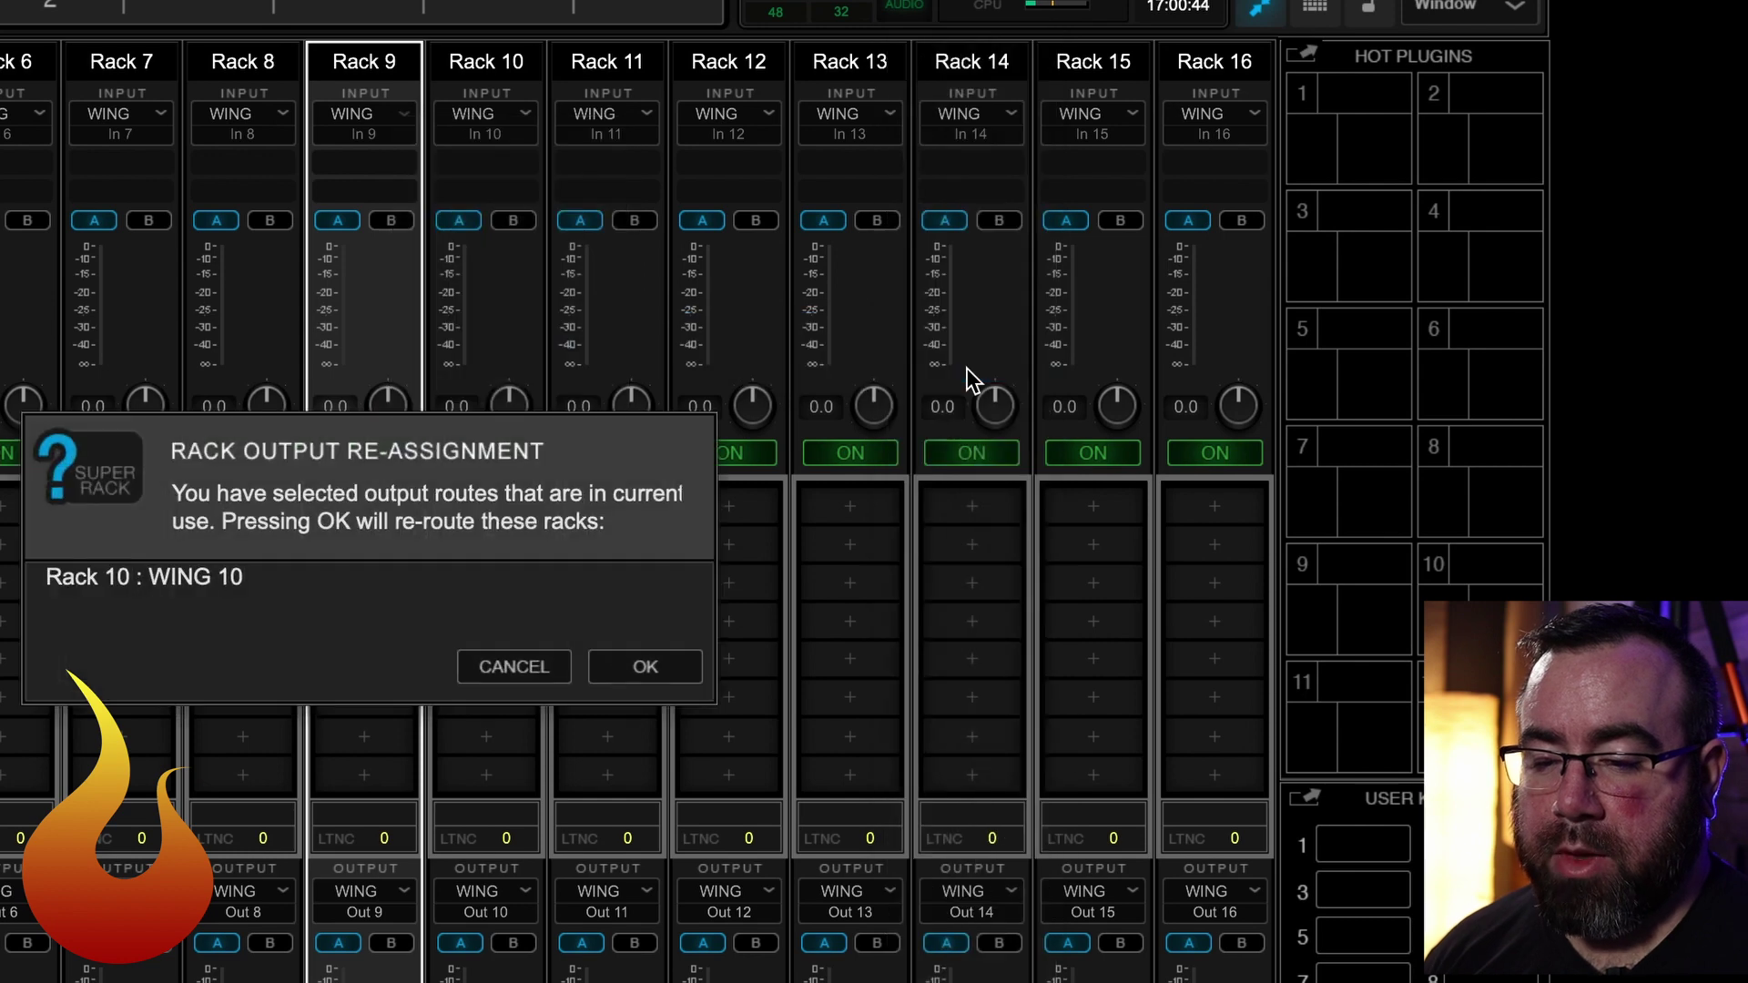
click(643, 666)
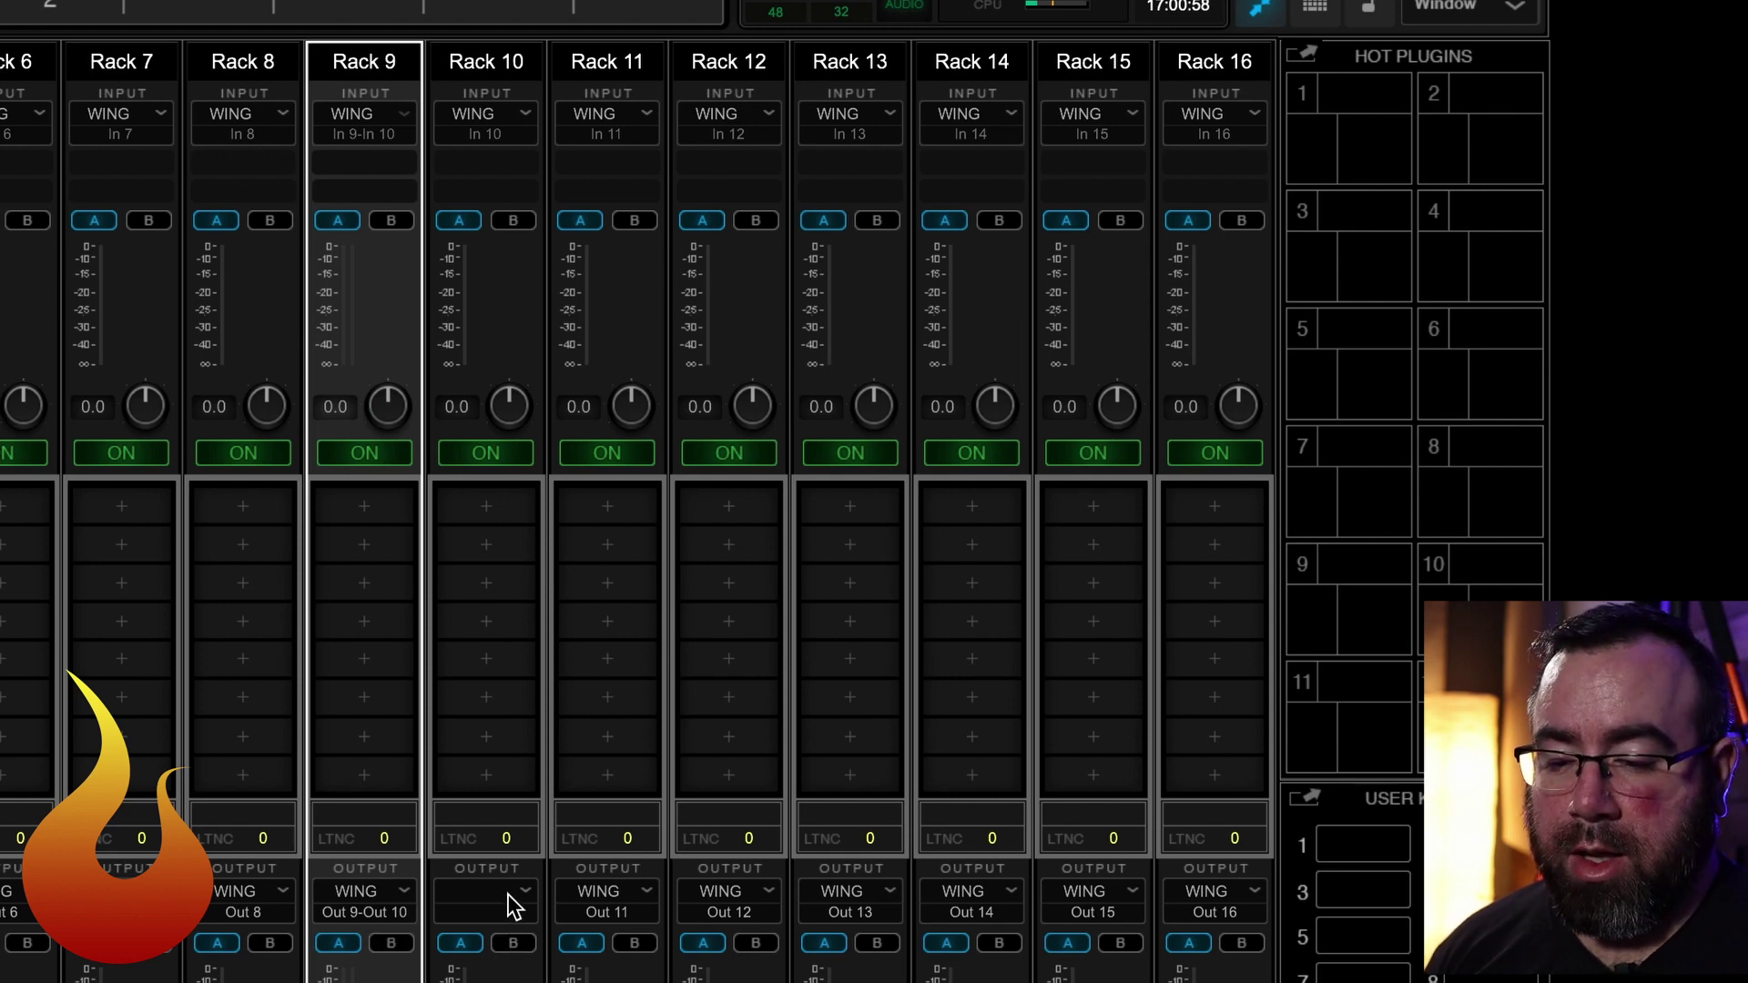
- Turn Rack 10 off and set its input to None
click(500, 455)
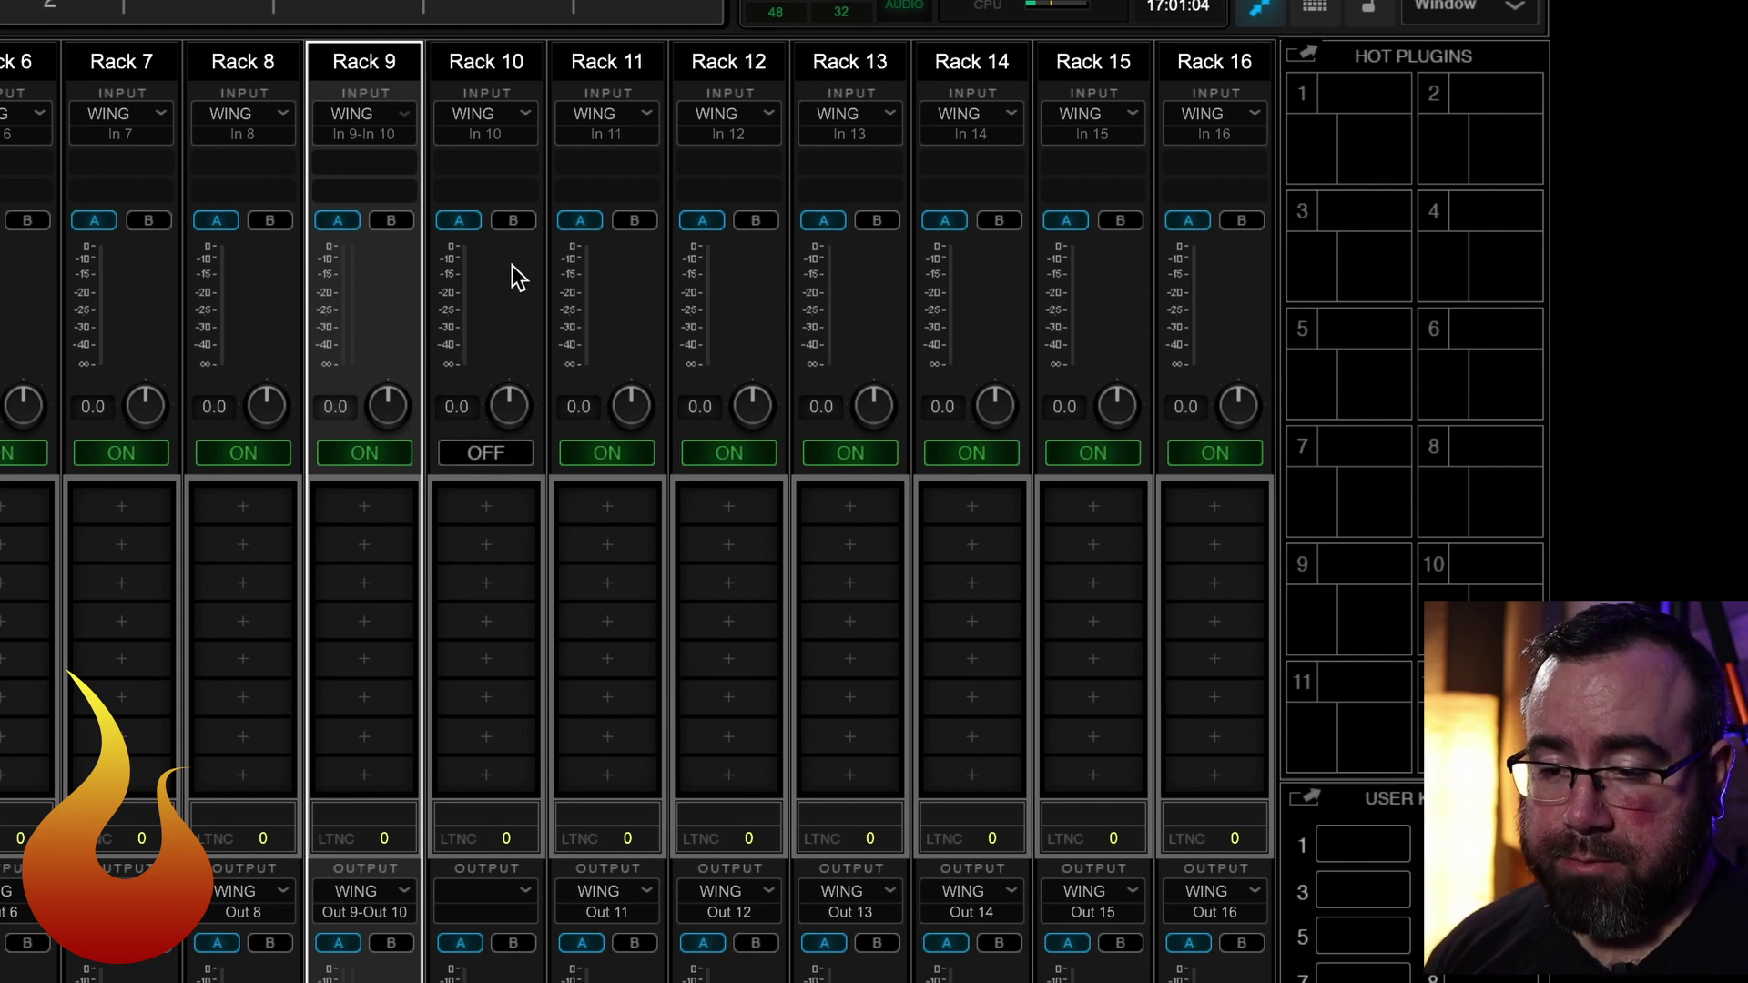
click(495, 119)
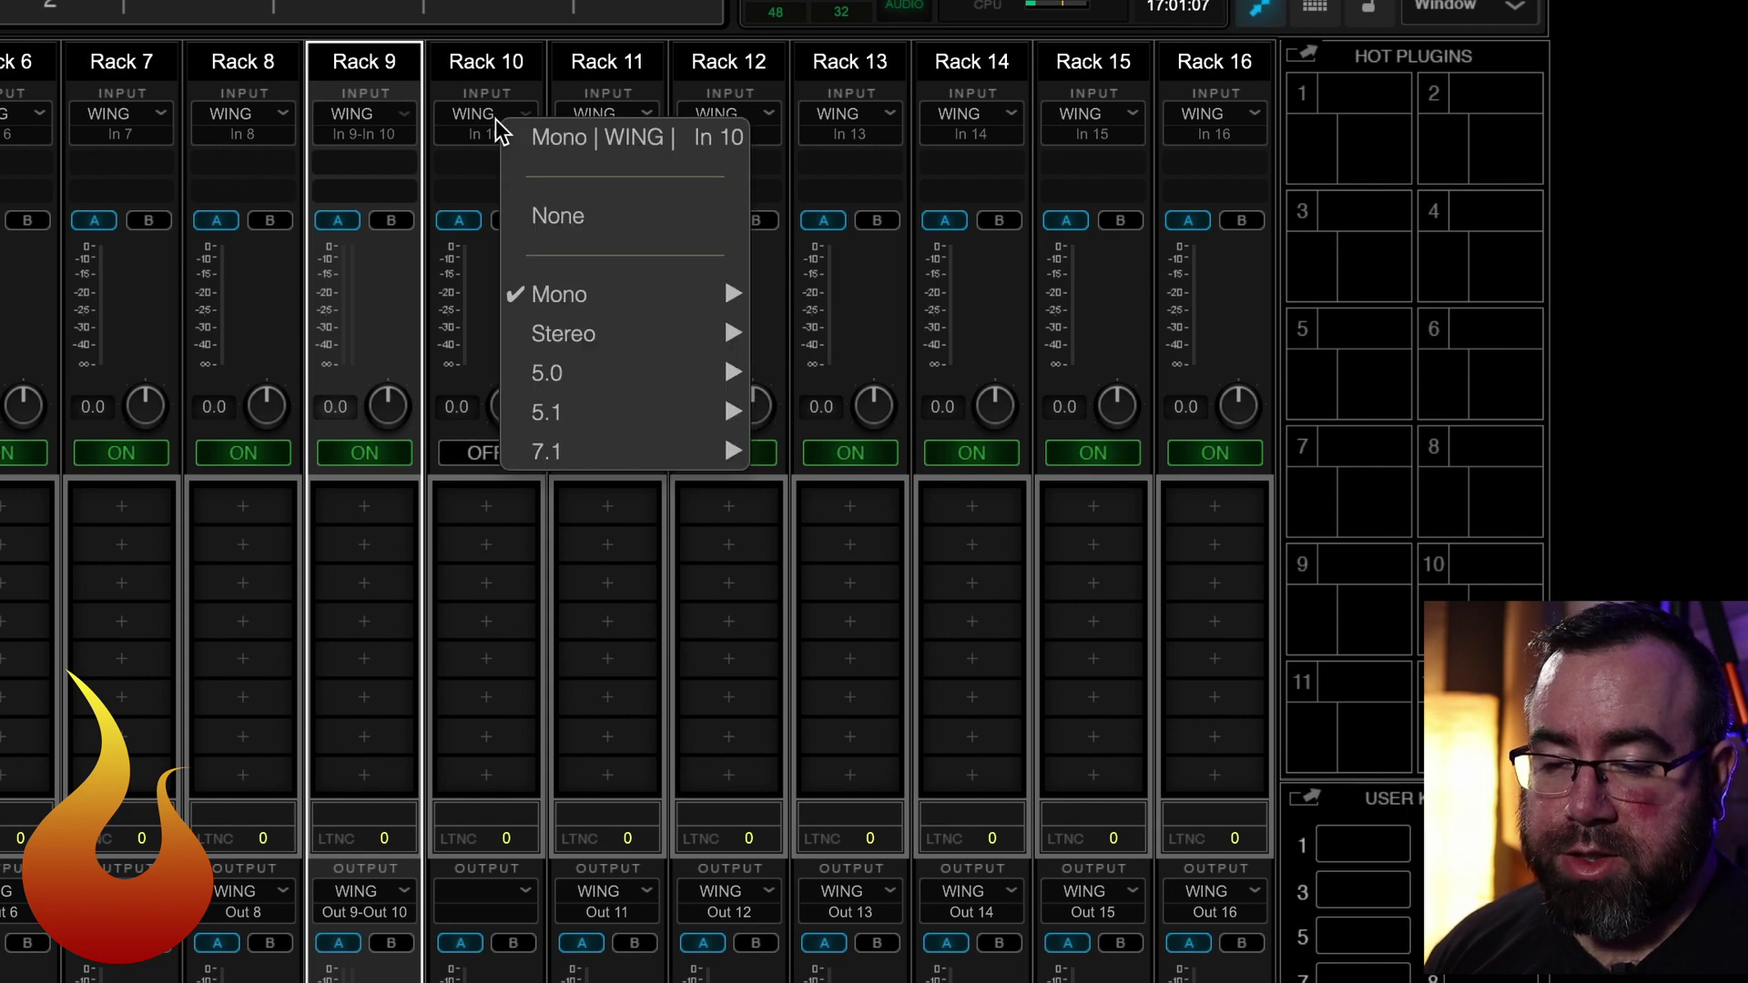
click(584, 232)
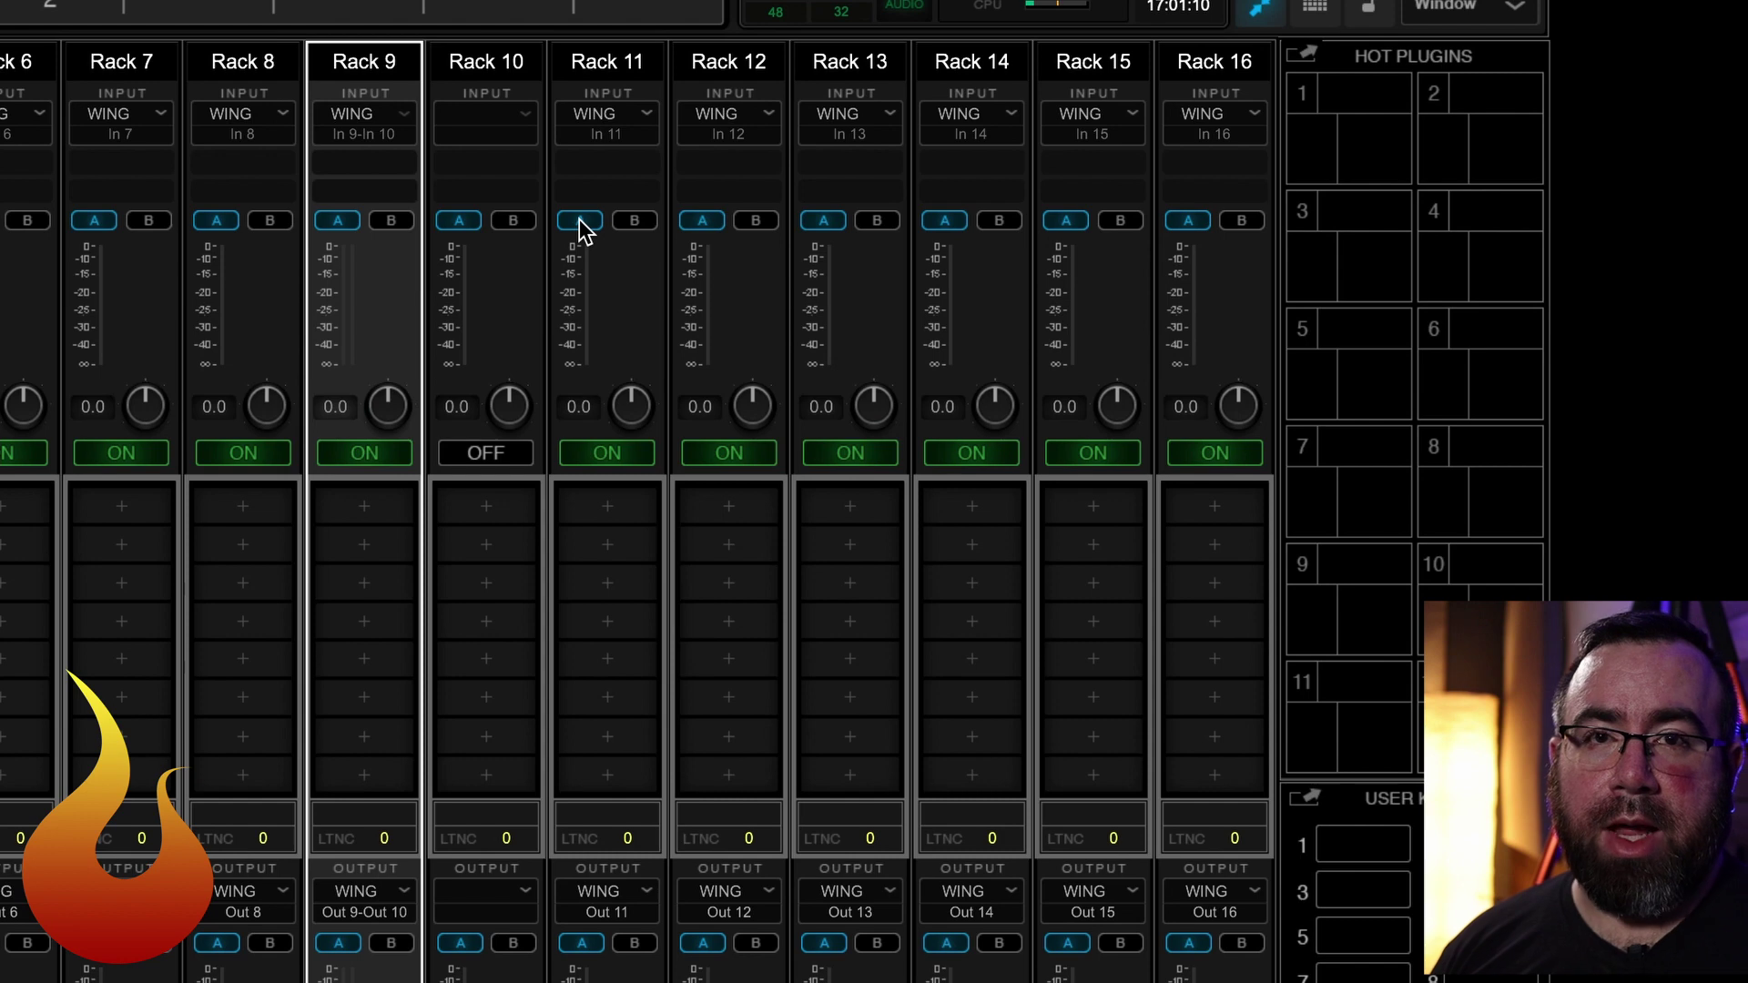
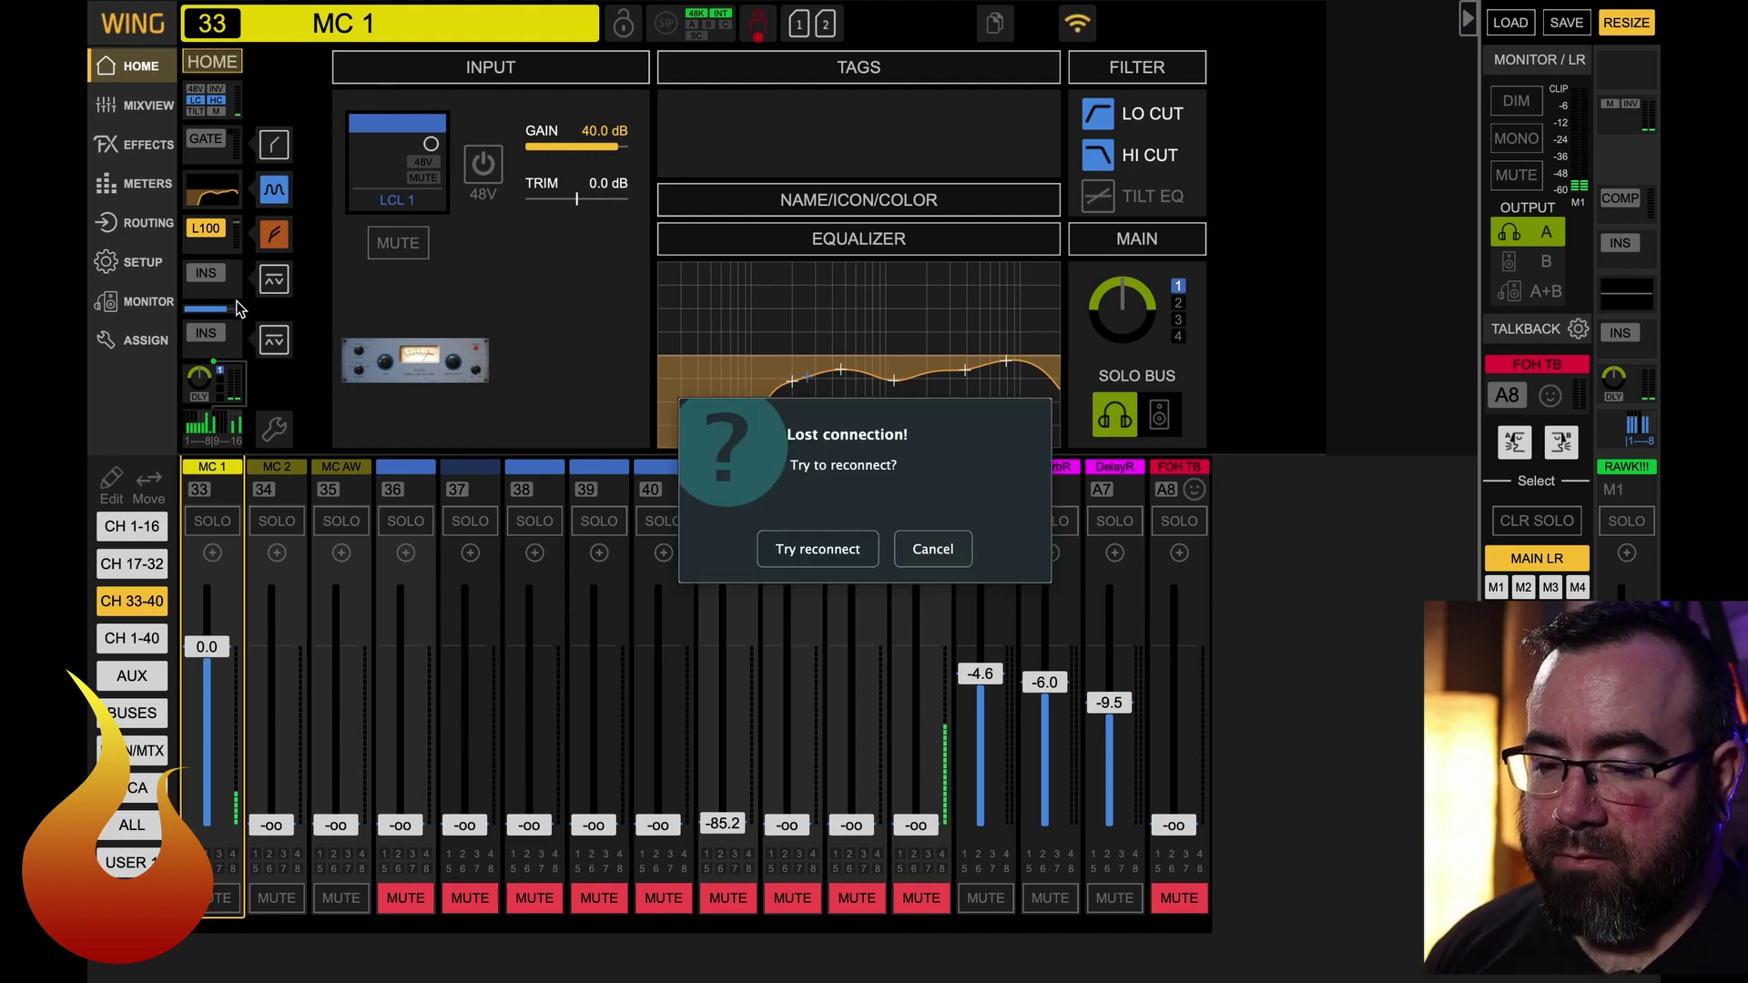
- In the WING mixer editor, reconnect to the console and synchronize the current settings from mixer to PC
click(861, 565)
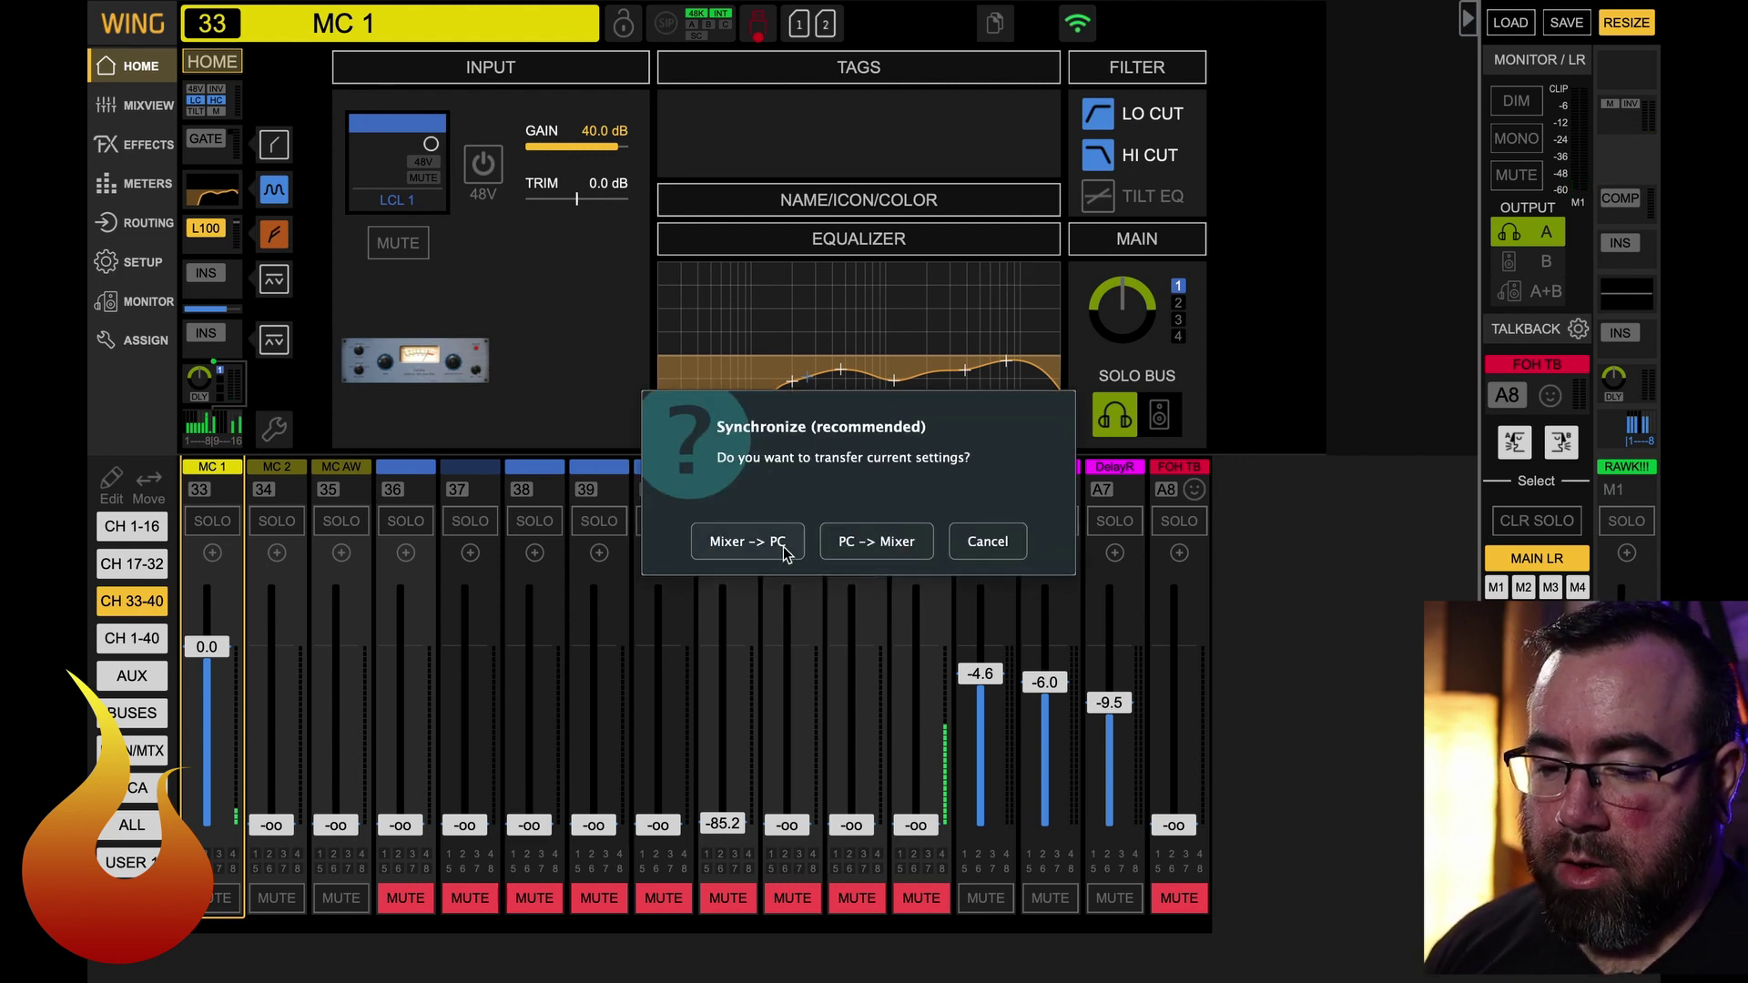
click(754, 548)
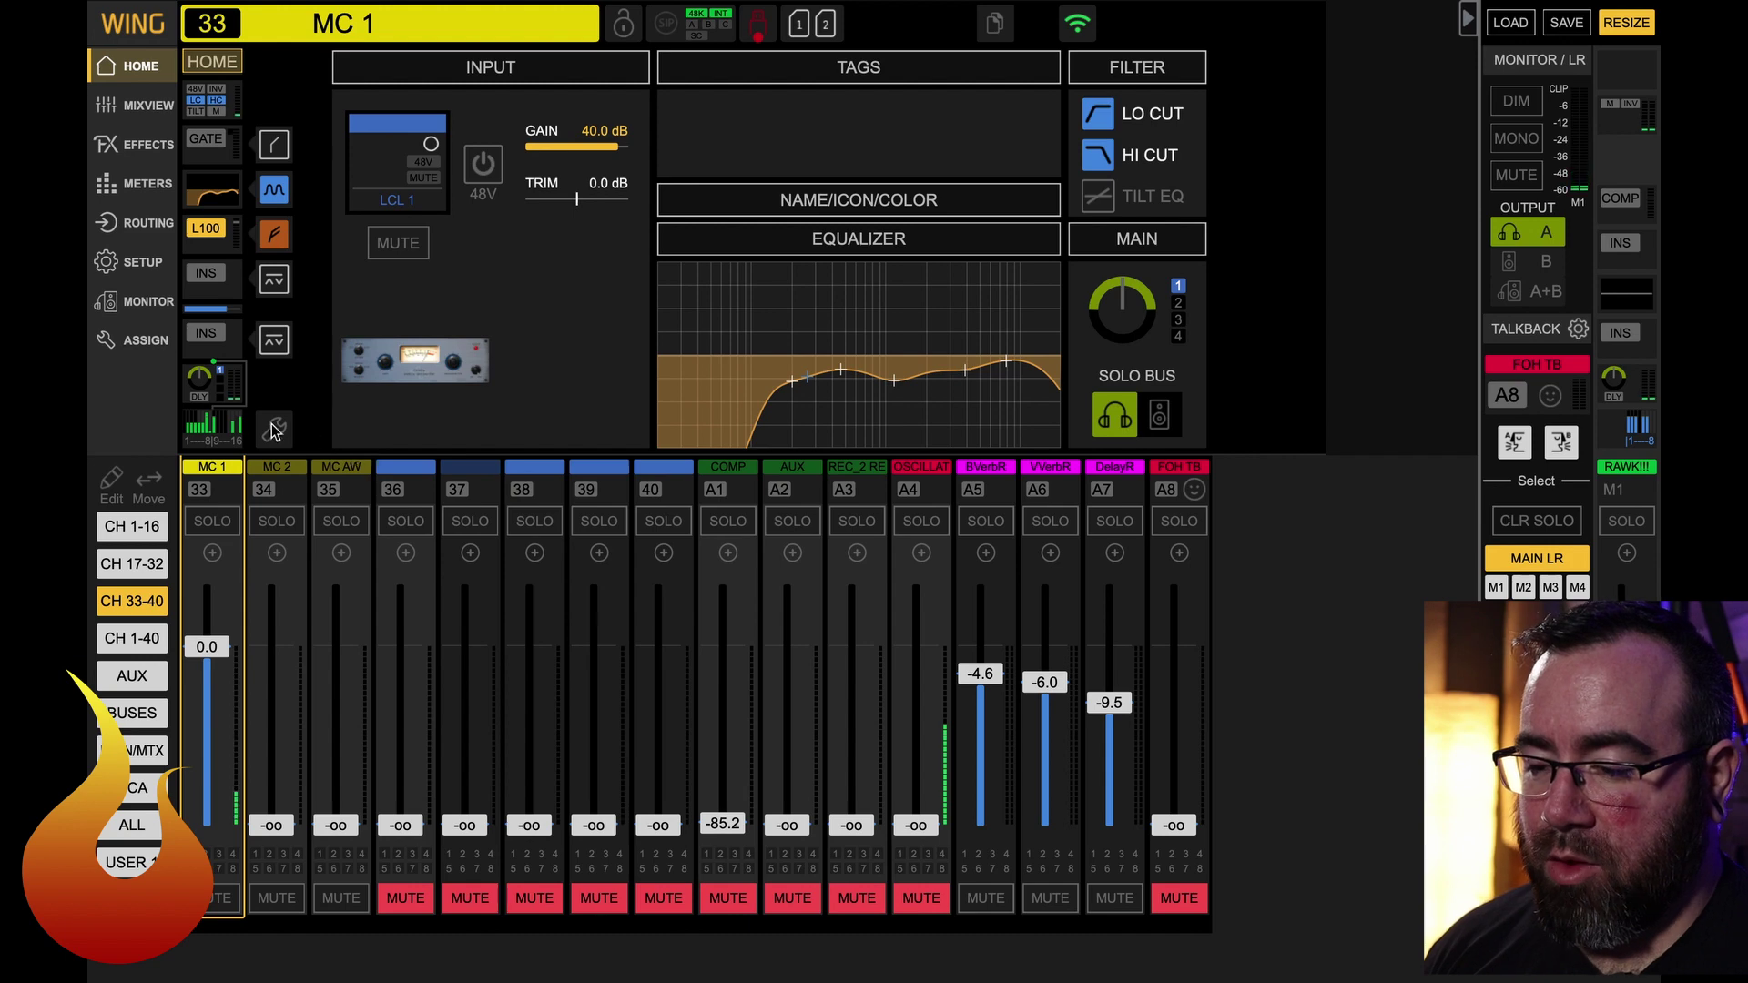
- In the output routing, show the USB Audio group, select output 1, and enable automatic +1 advance with routing unlocked
click(135, 228)
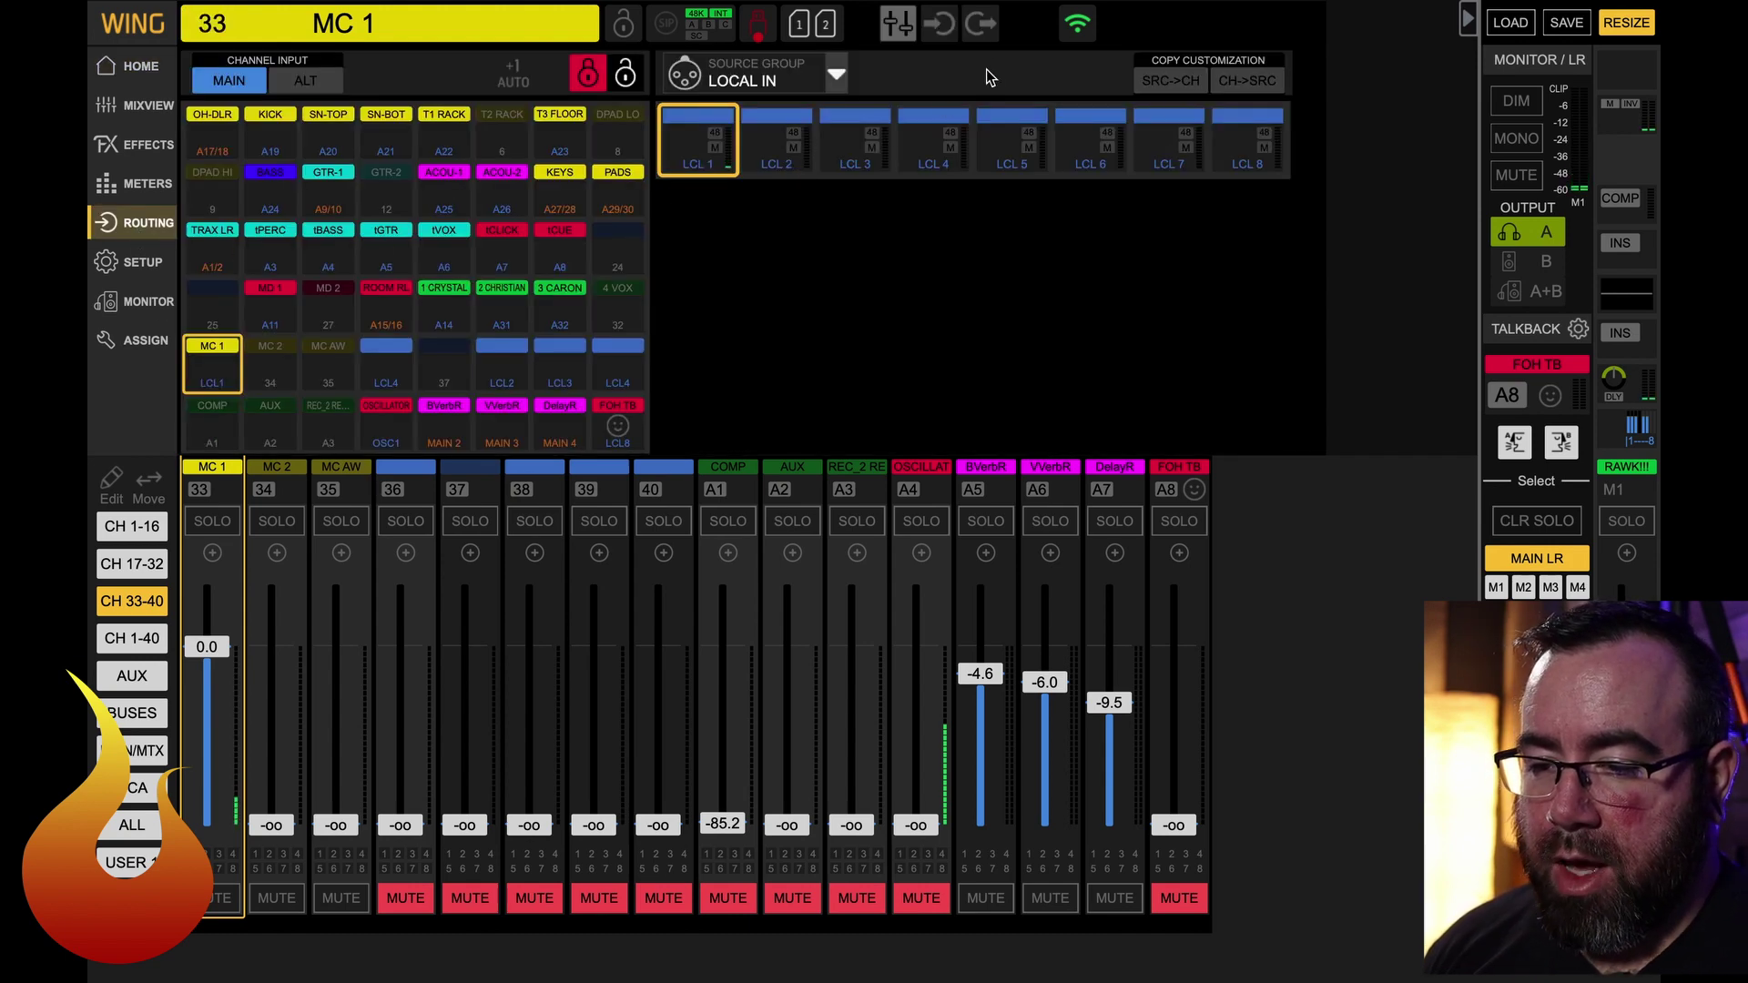
click(983, 26)
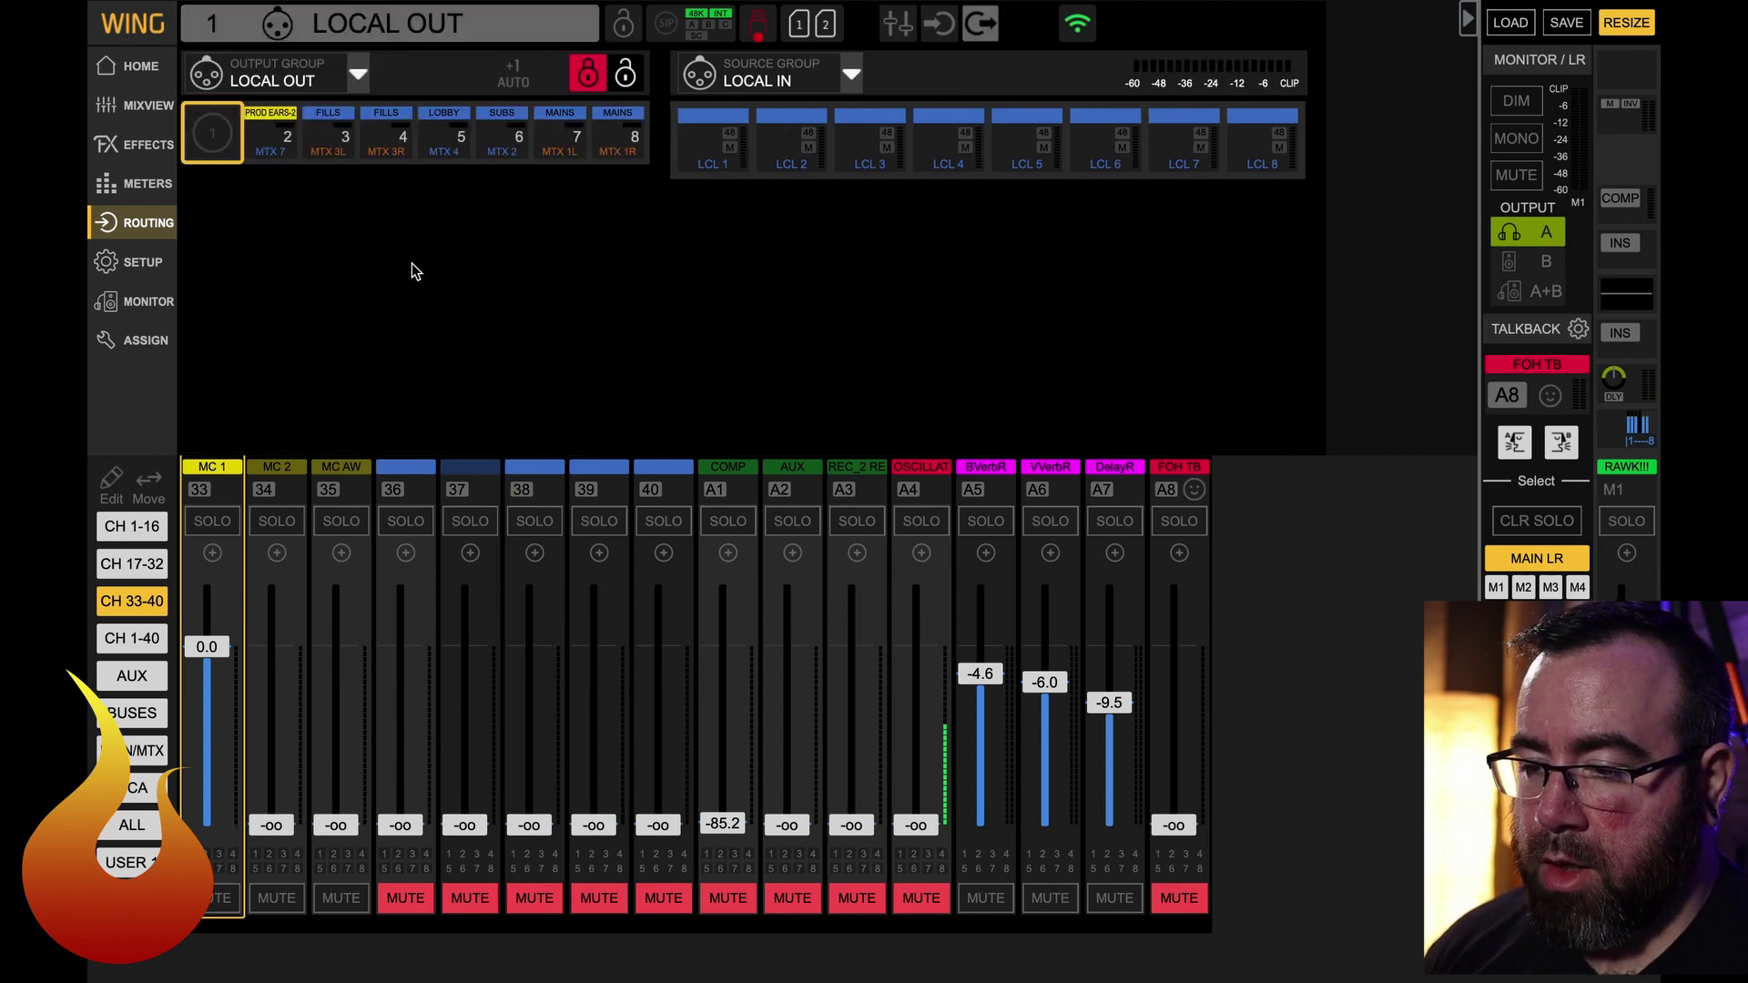
click(287, 79)
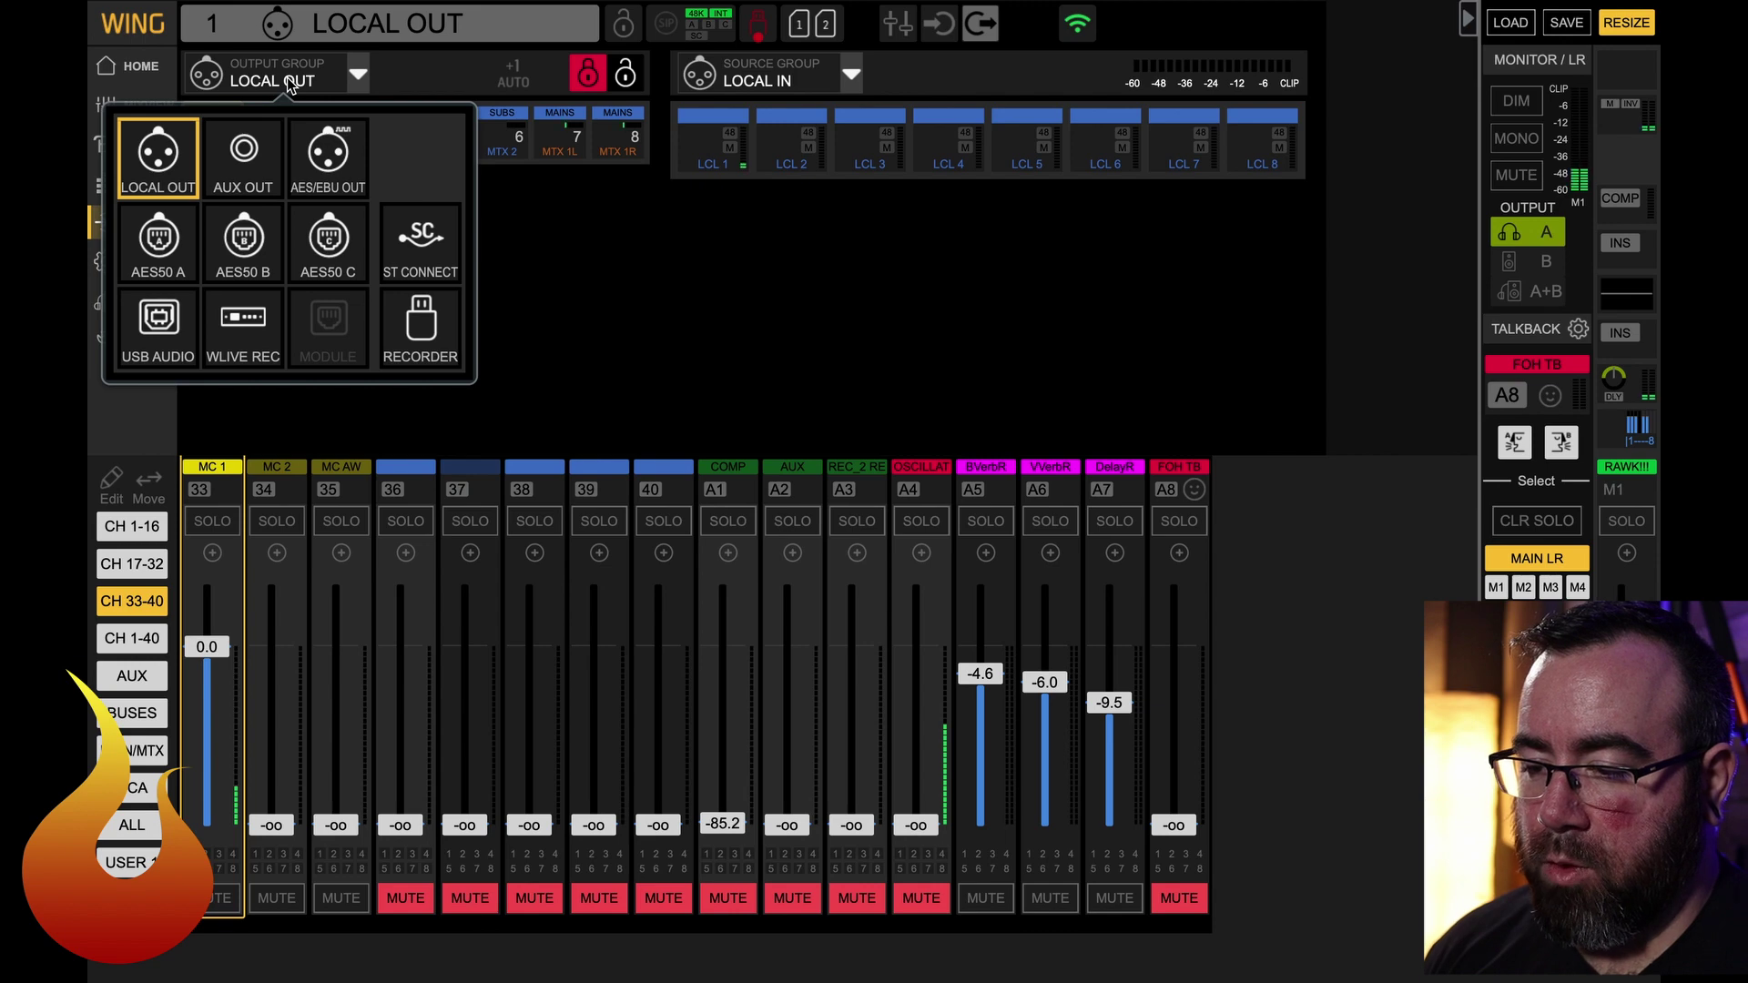
click(164, 335)
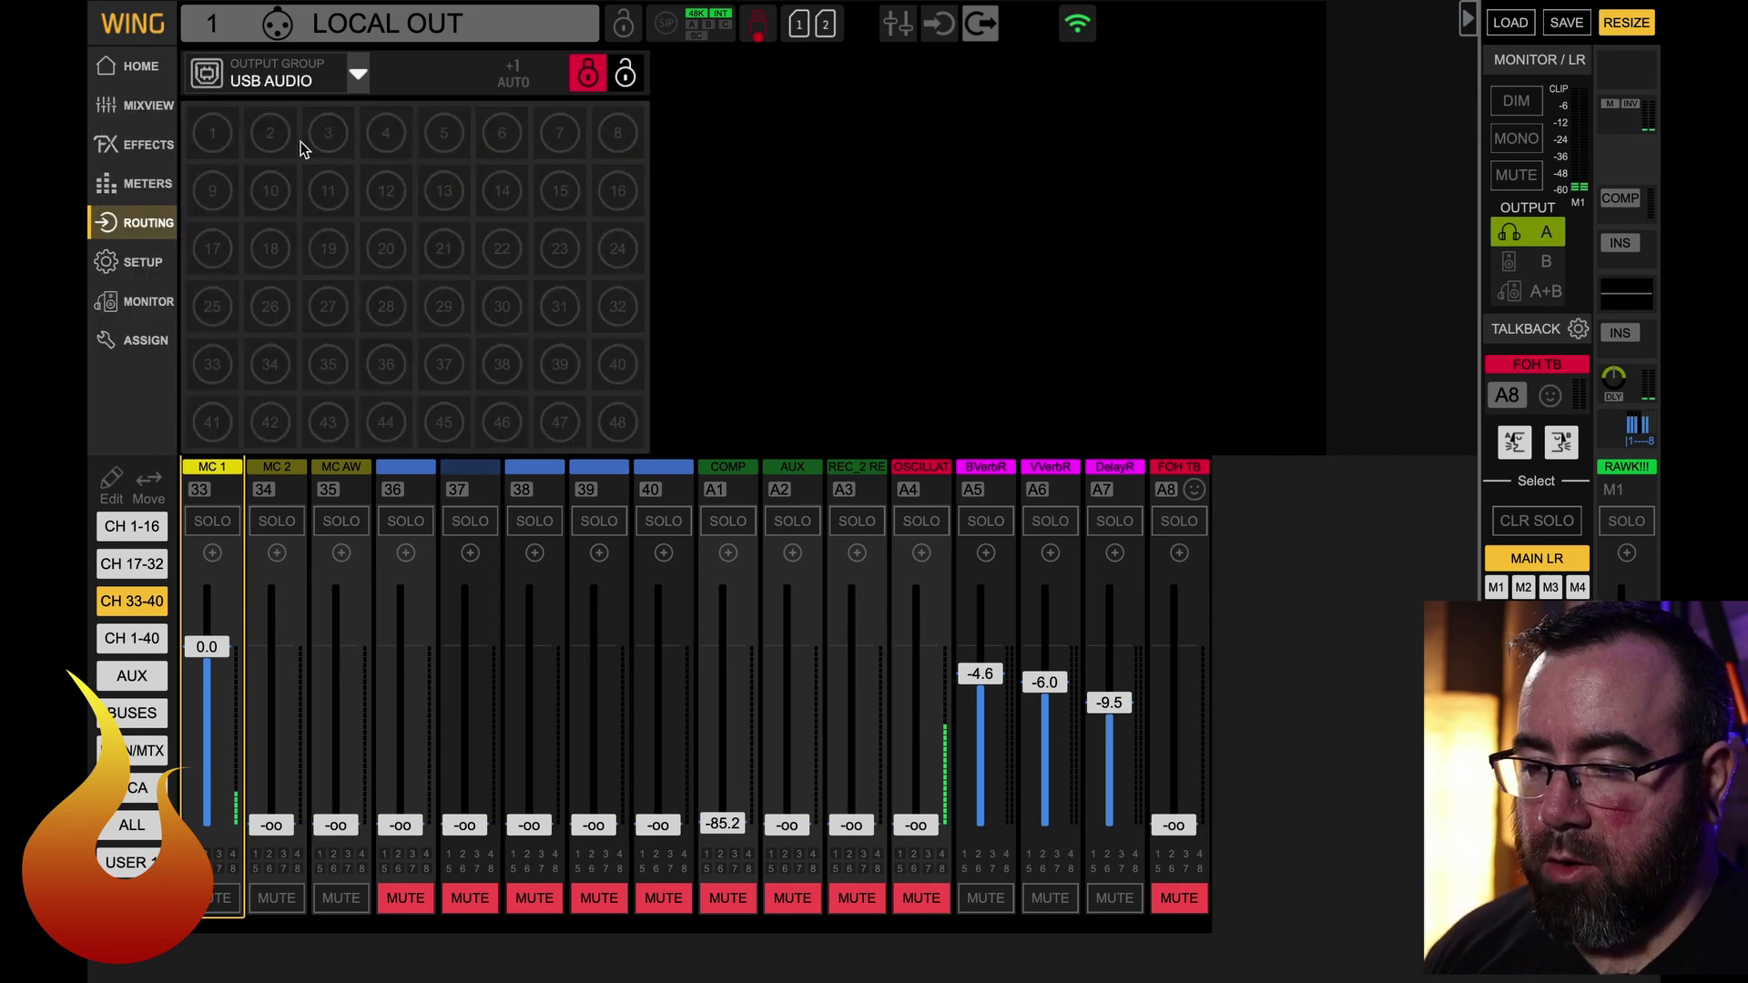
click(222, 141)
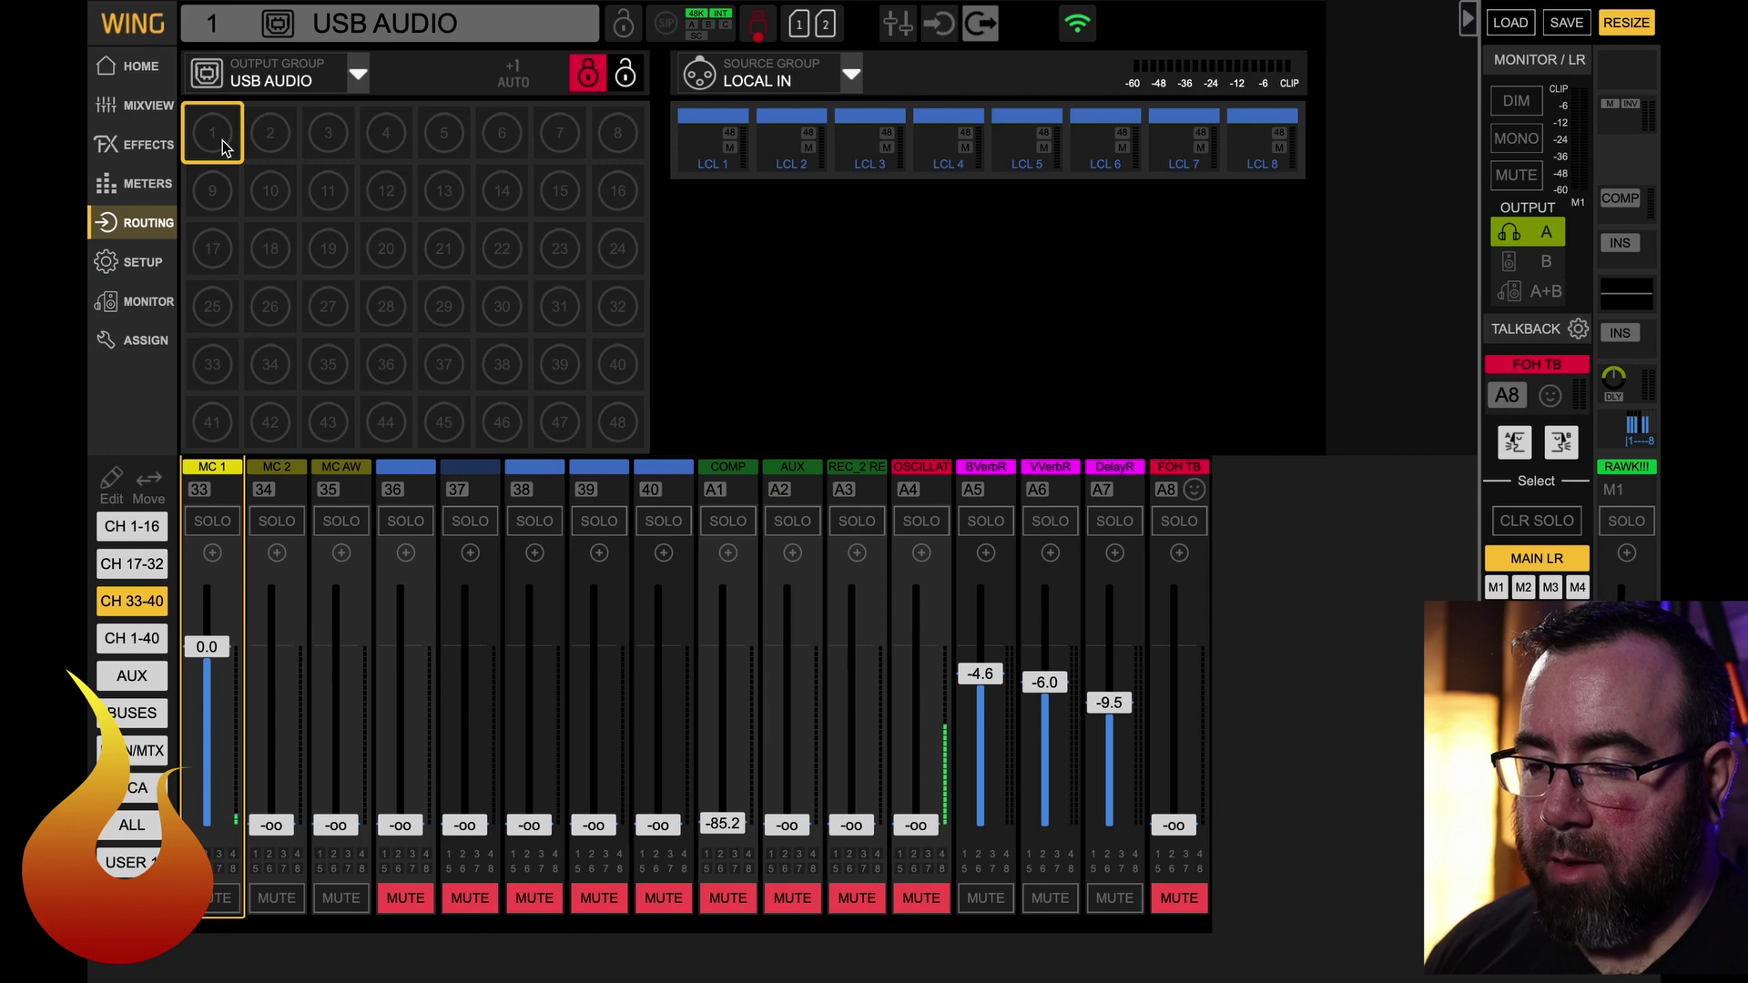
click(515, 80)
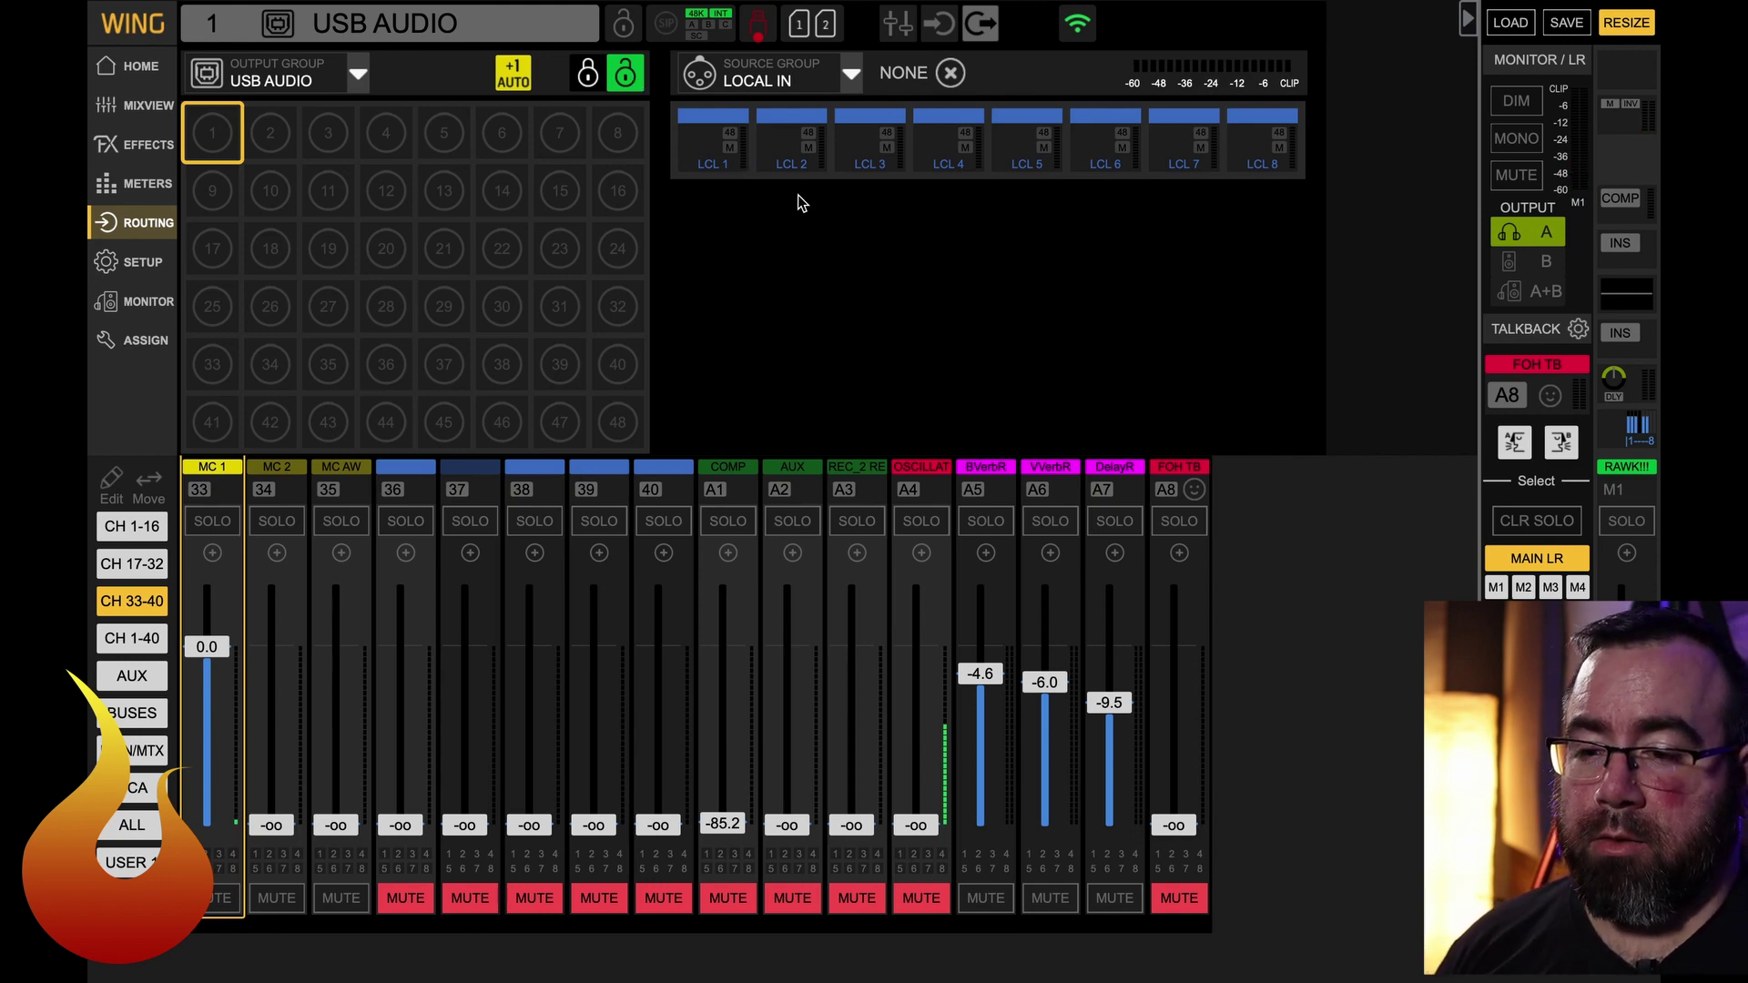
- Route AES50 A sources 1 through 32 to USB Audio outputs 1 through 32 in order
click(765, 80)
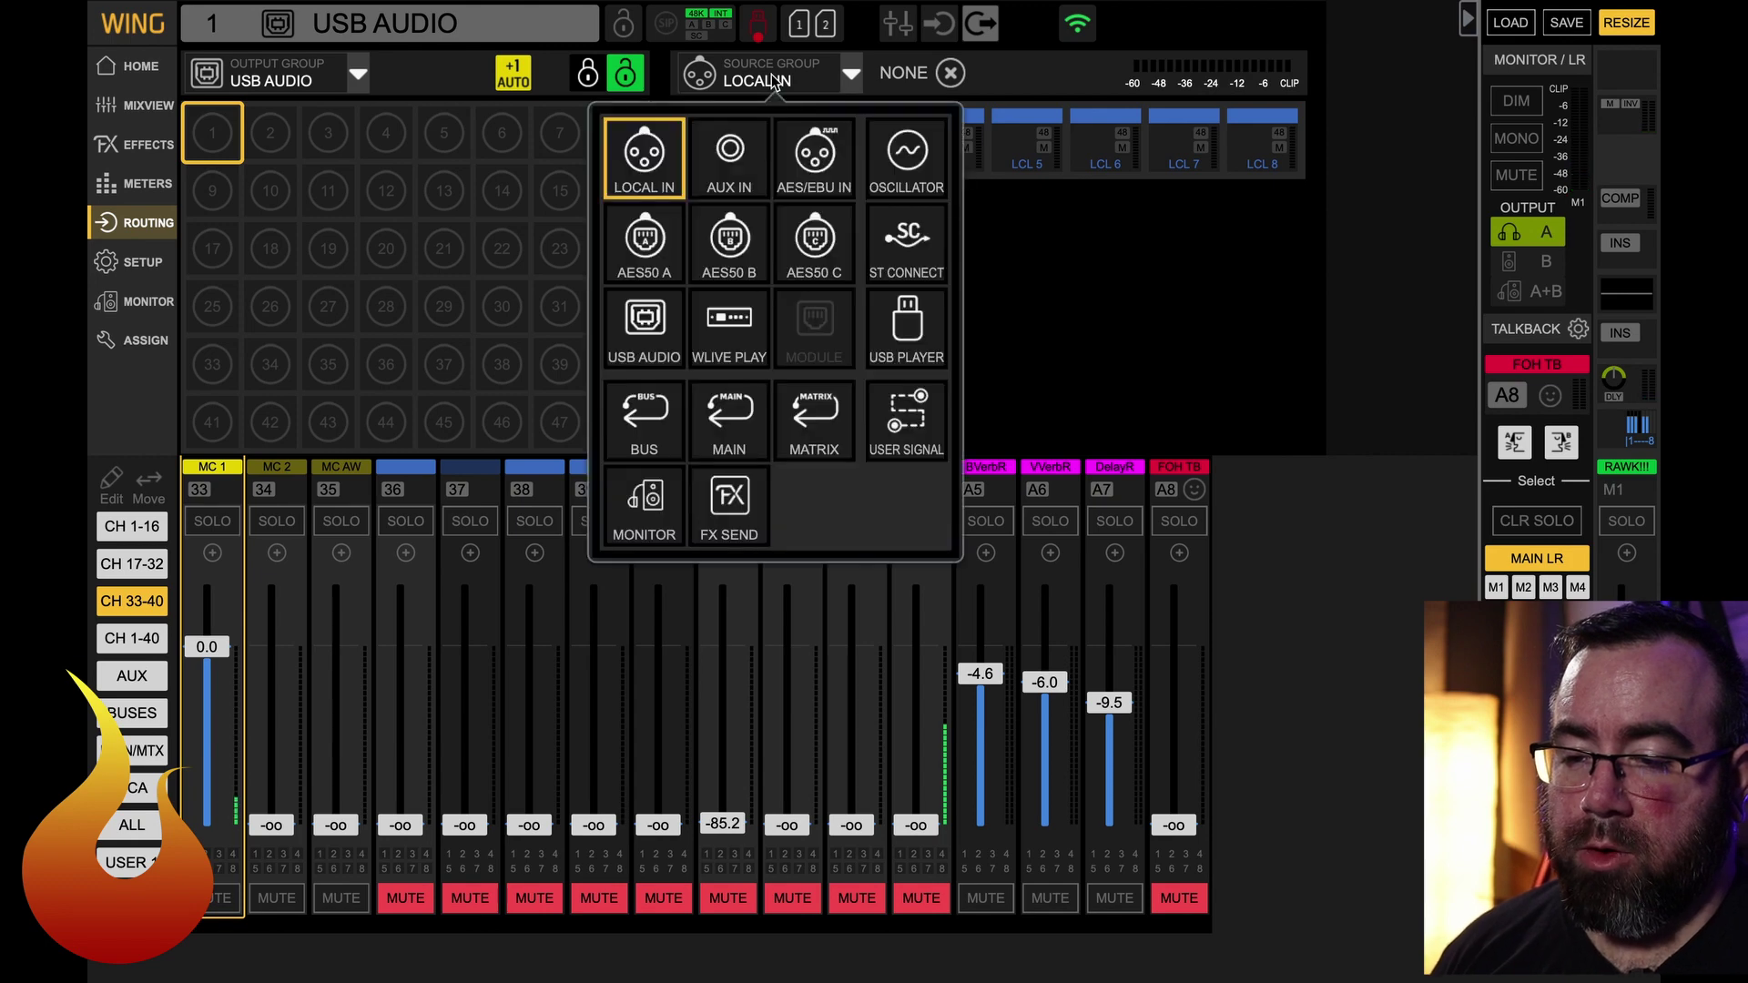
click(643, 255)
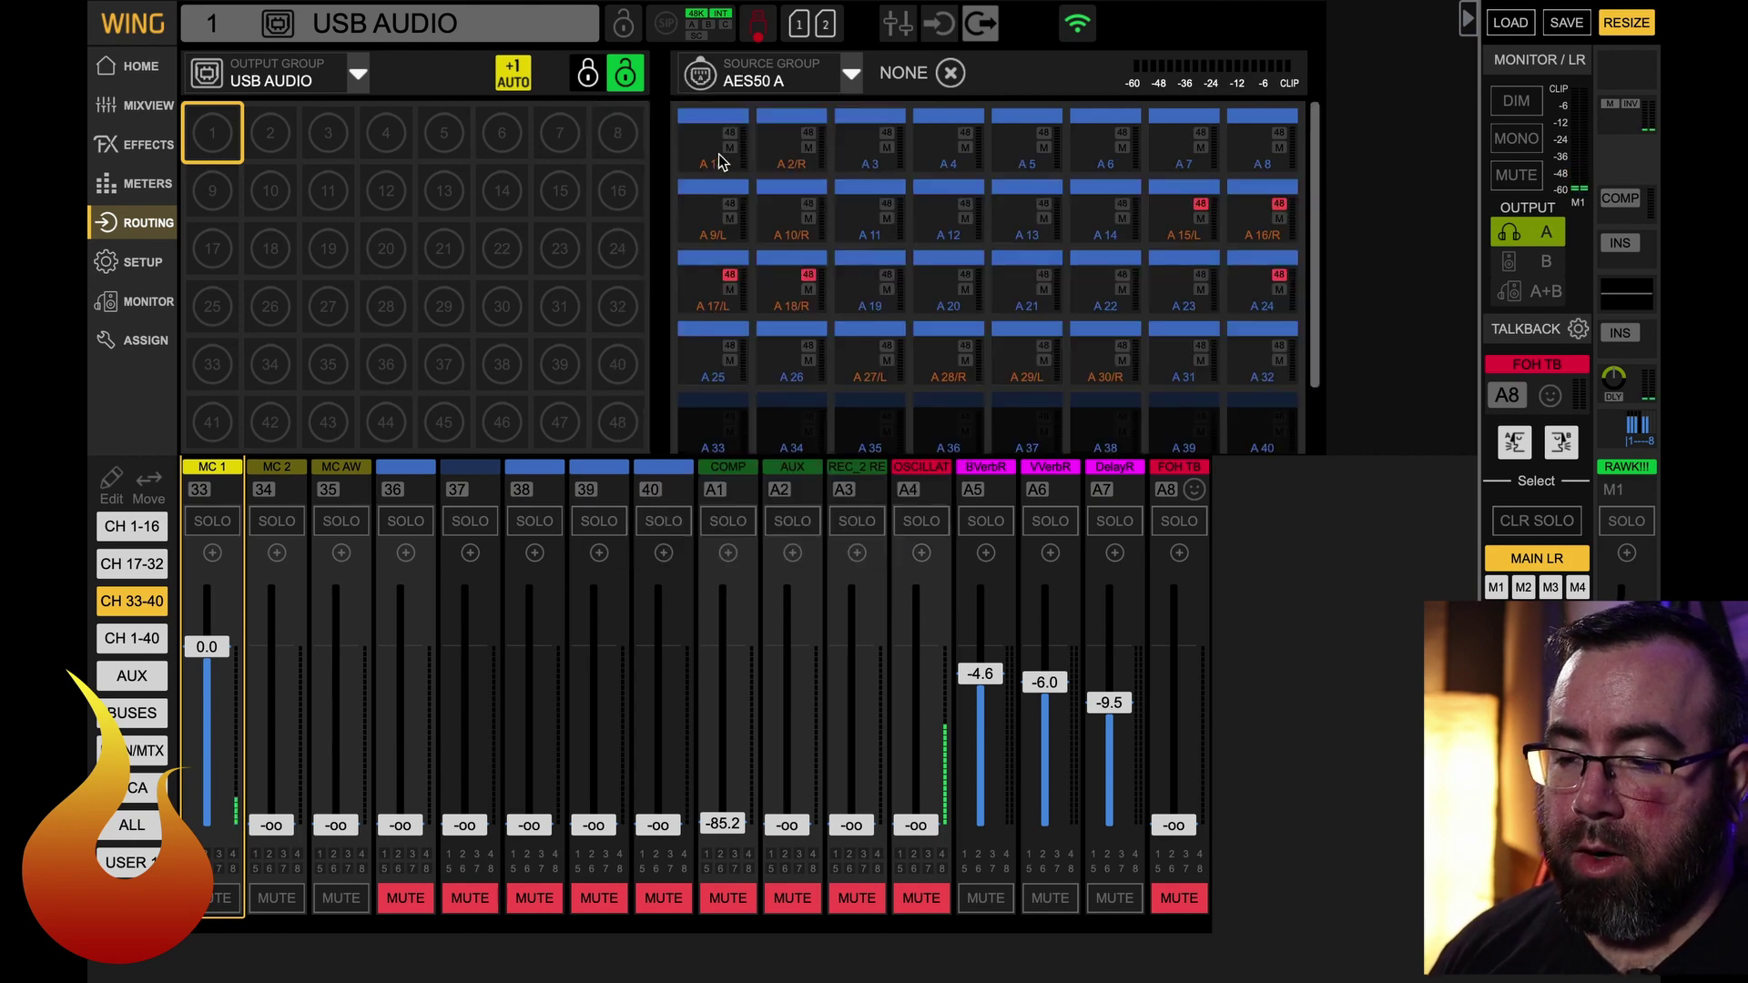
click(719, 162)
click(769, 157)
click(844, 151)
click(951, 162)
click(1056, 149)
click(1103, 154)
click(1174, 155)
click(1250, 156)
click(728, 238)
click(763, 235)
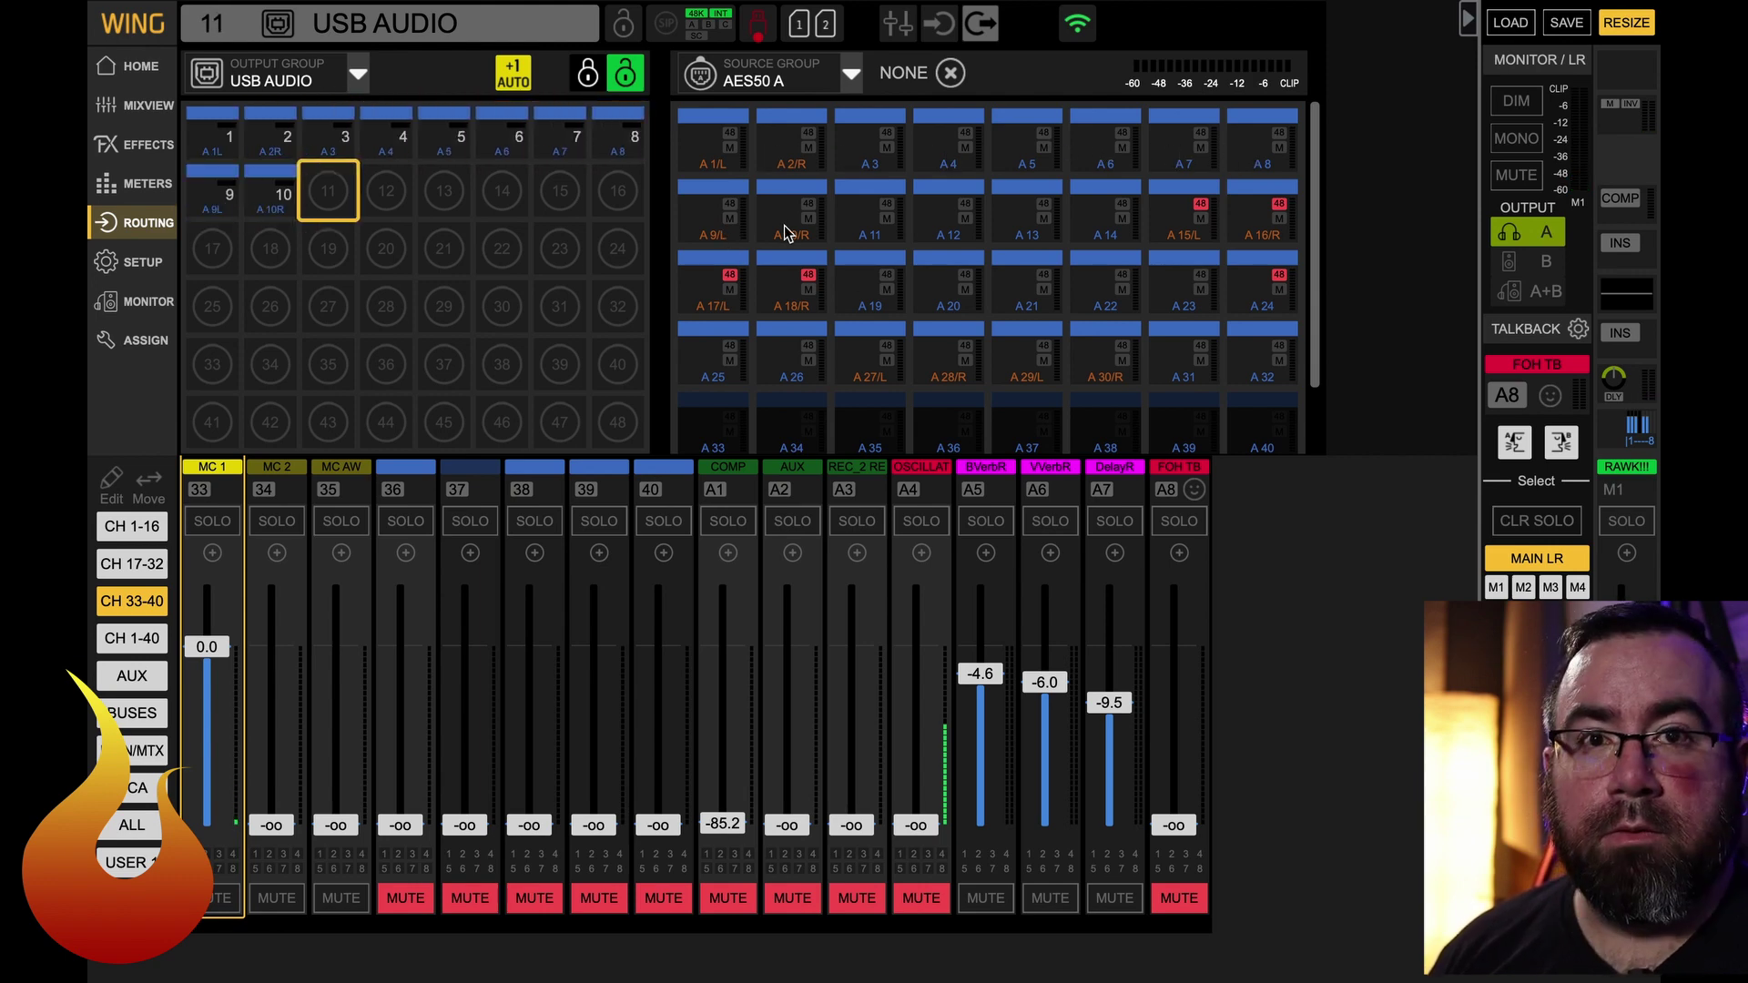
click(888, 227)
click(916, 227)
click(1045, 232)
click(1116, 234)
click(1183, 235)
click(1246, 235)
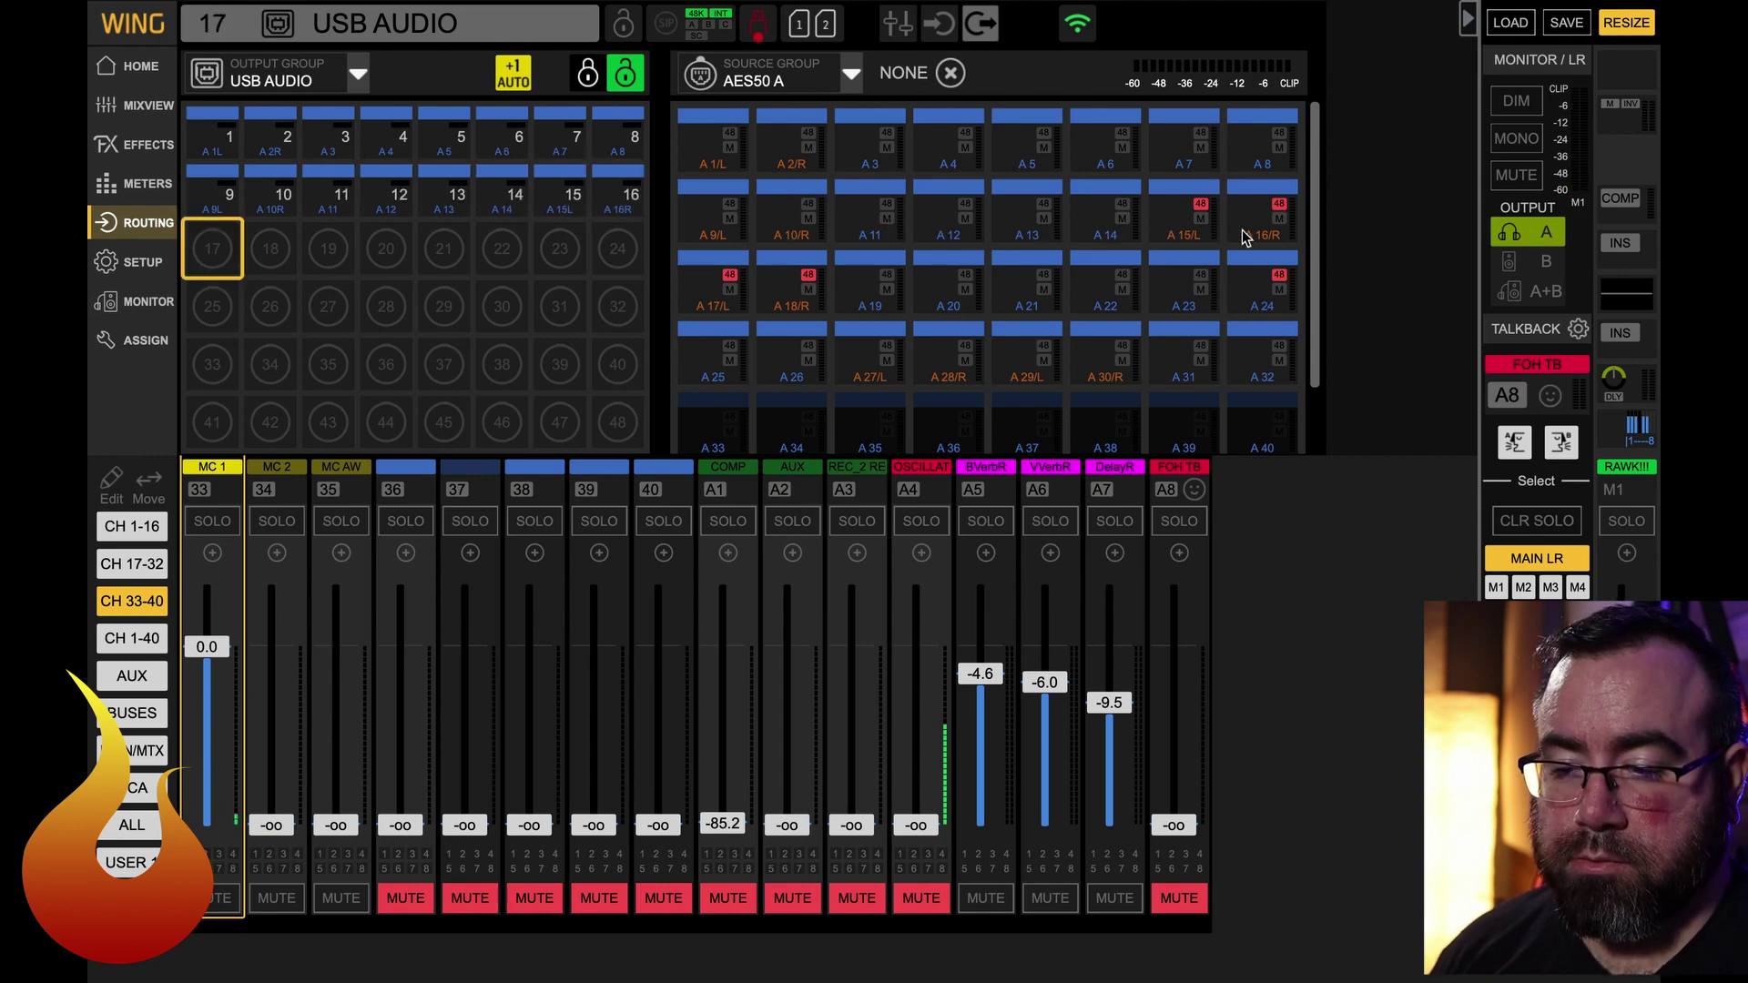
click(701, 310)
click(787, 312)
click(870, 317)
click(947, 311)
click(1035, 309)
click(1120, 307)
click(1202, 308)
click(1273, 308)
click(738, 366)
click(776, 372)
click(875, 371)
click(974, 363)
click(1036, 366)
click(1109, 372)
click(1182, 373)
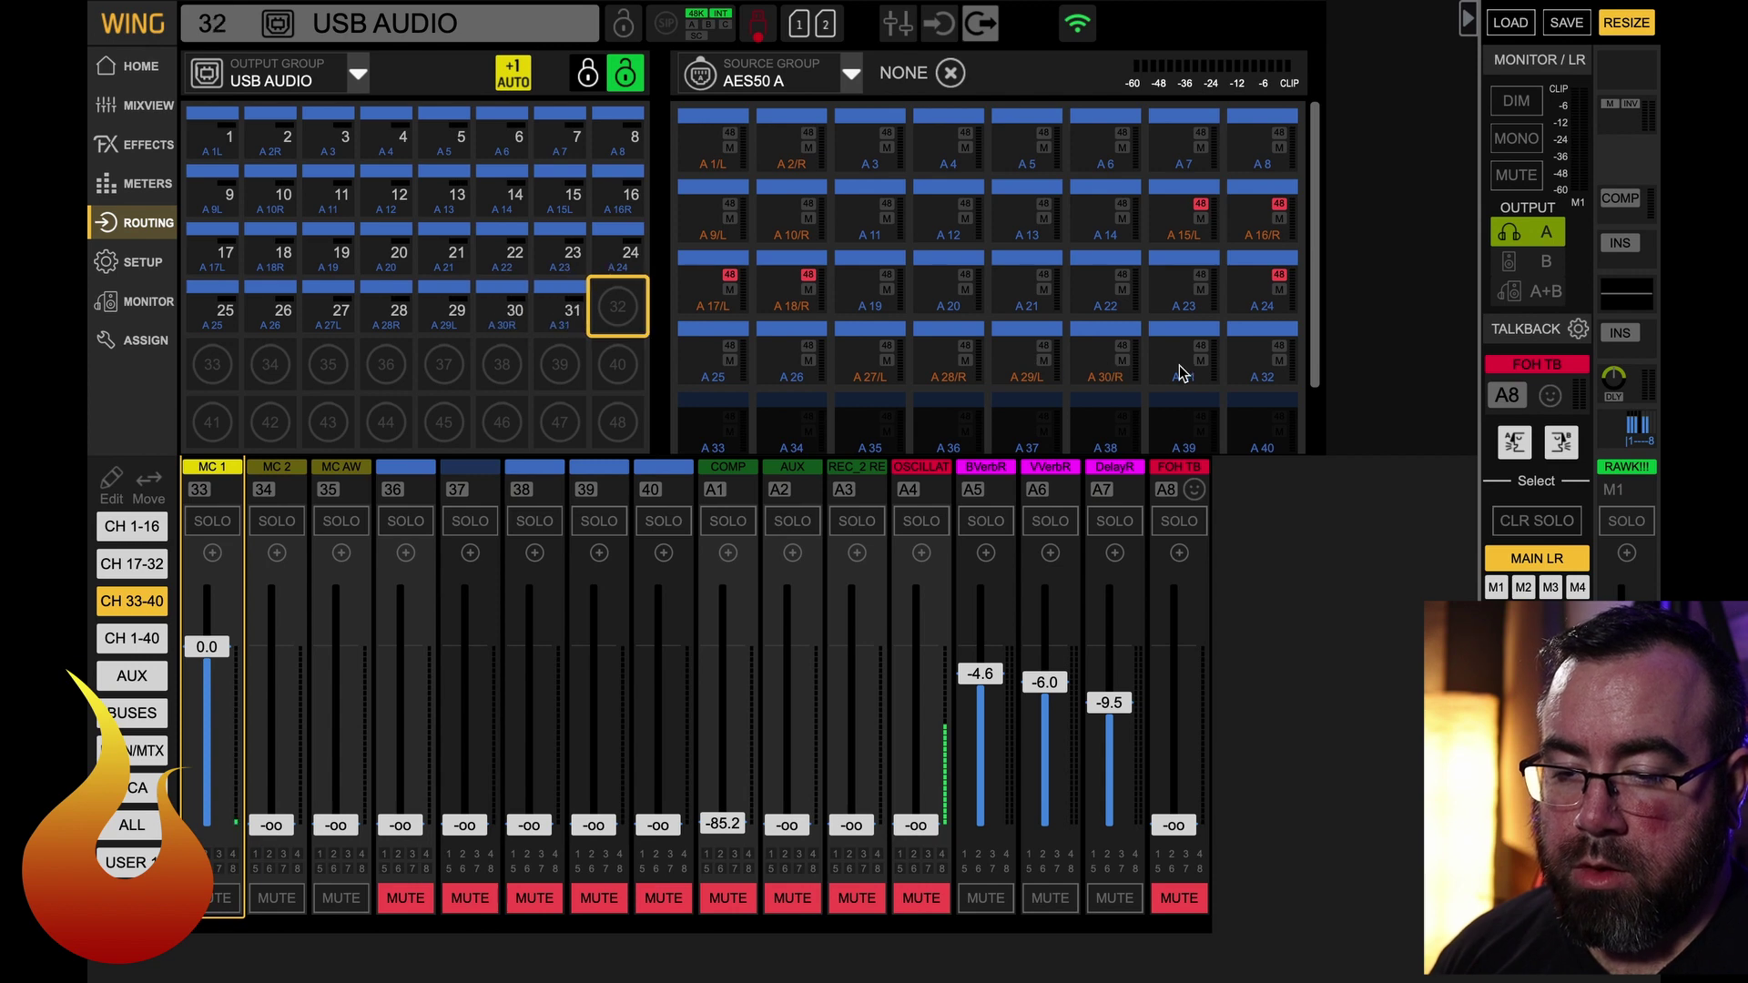
click(1260, 380)
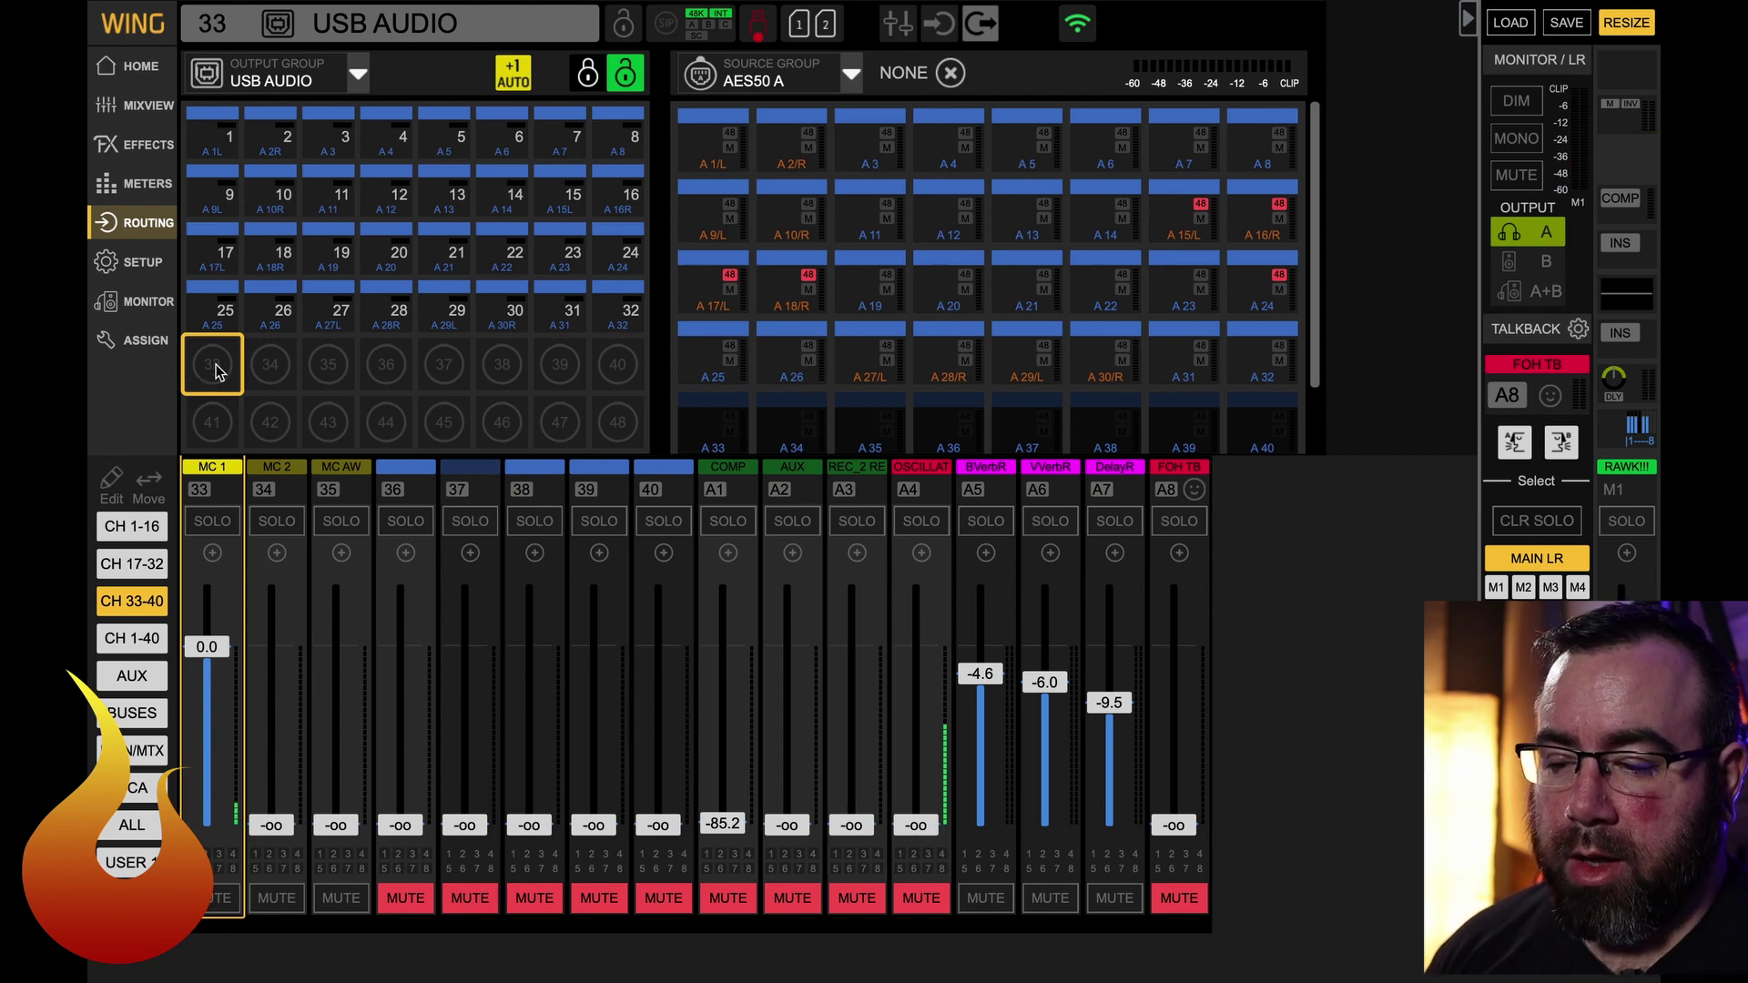
- Route Local In sources 1 through 8 to USB Audio outputs 33 through 40 in order
click(776, 80)
click(650, 182)
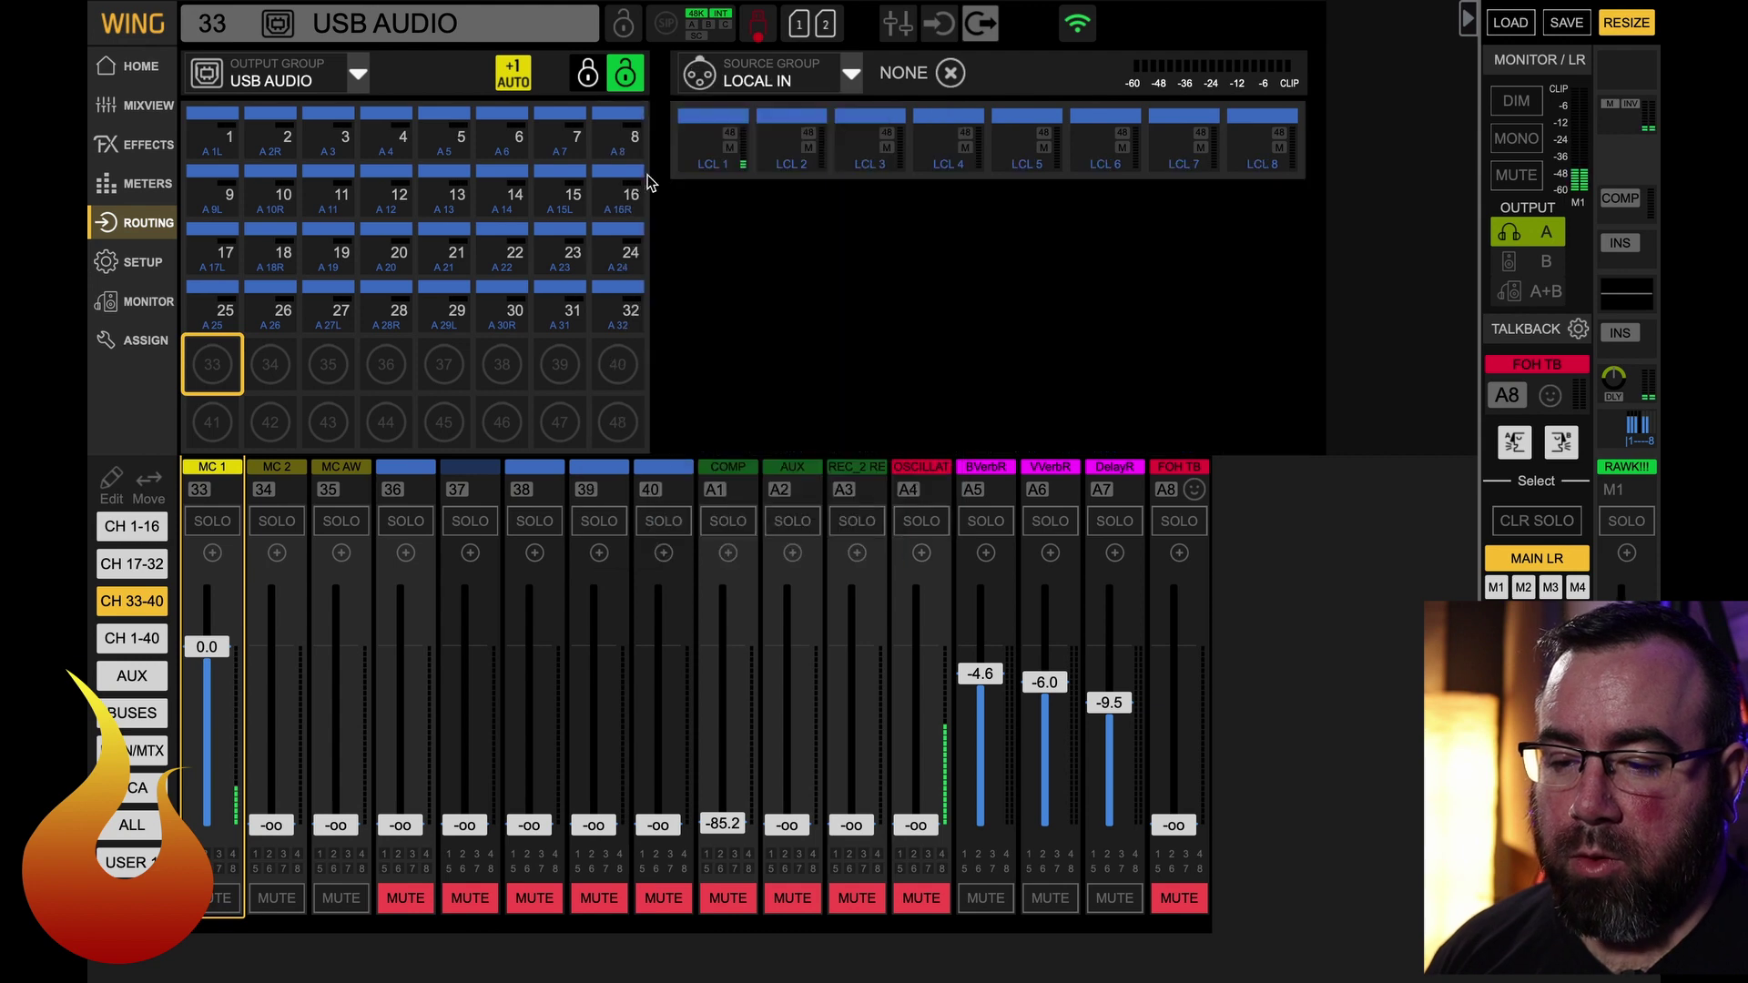
click(717, 162)
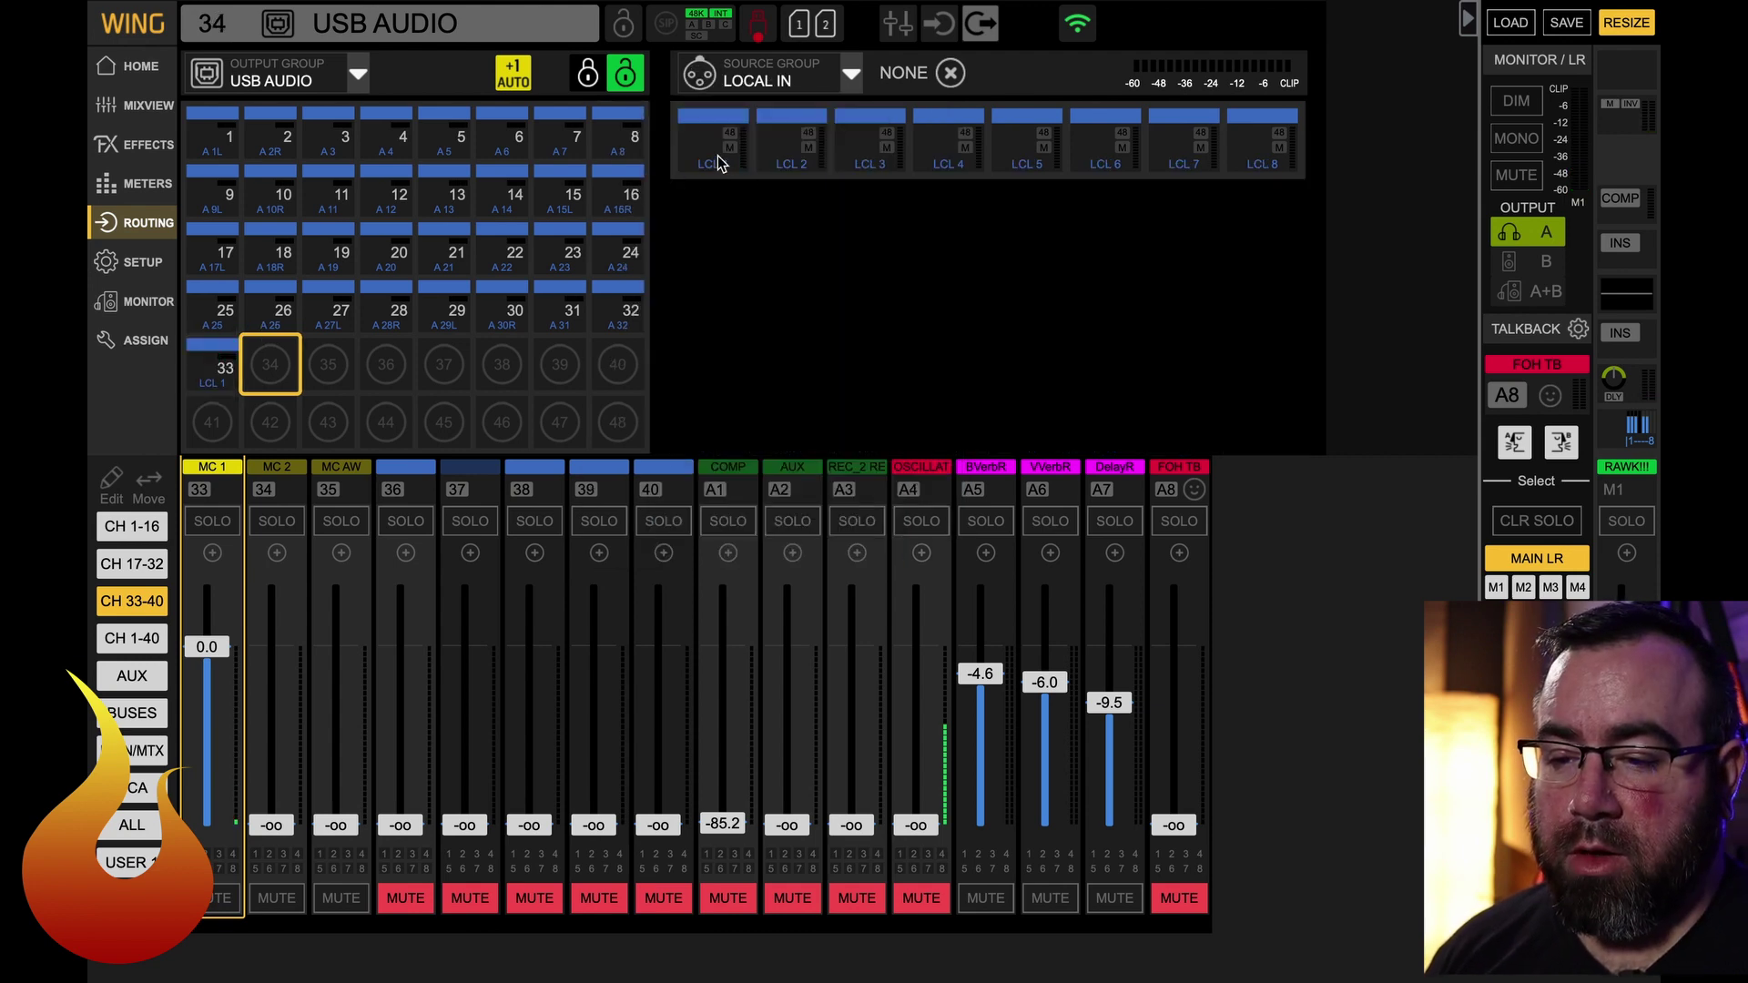
click(794, 164)
click(880, 168)
click(947, 169)
click(1018, 168)
click(1113, 168)
click(1191, 168)
click(1264, 164)
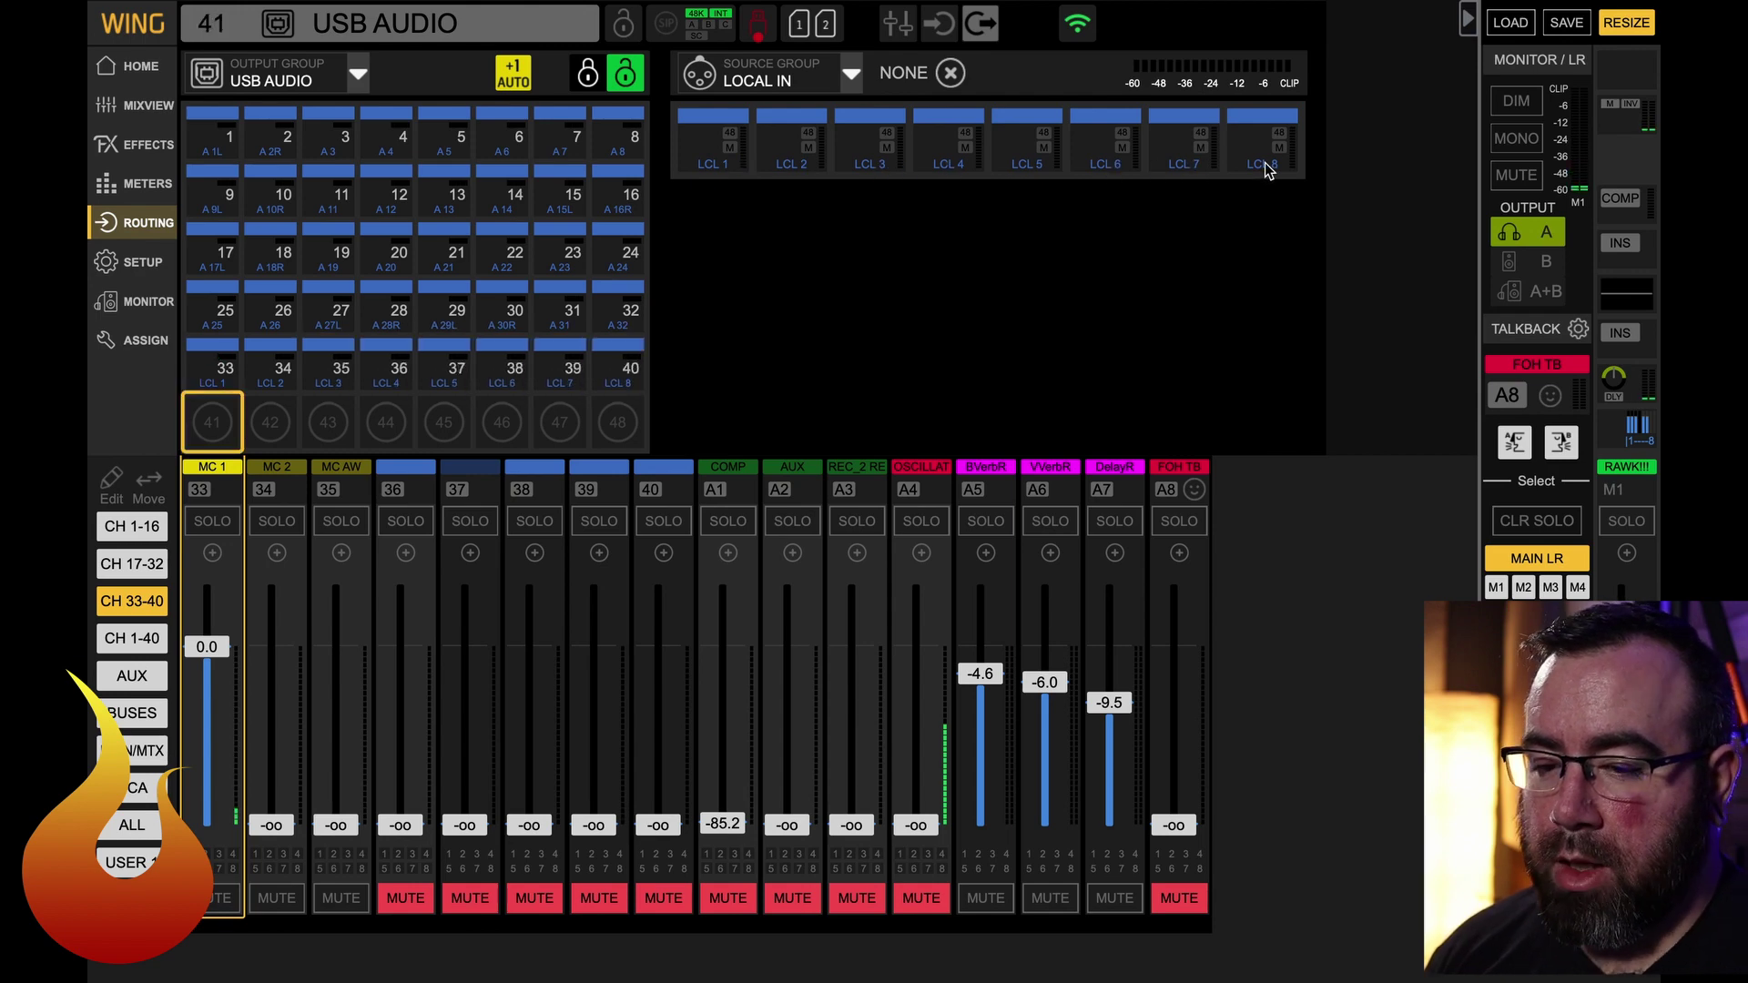
- Switch to SuperRack, check the input signals on Racks 33 to 48, and return to the WING editor
key(ctrl+Right)
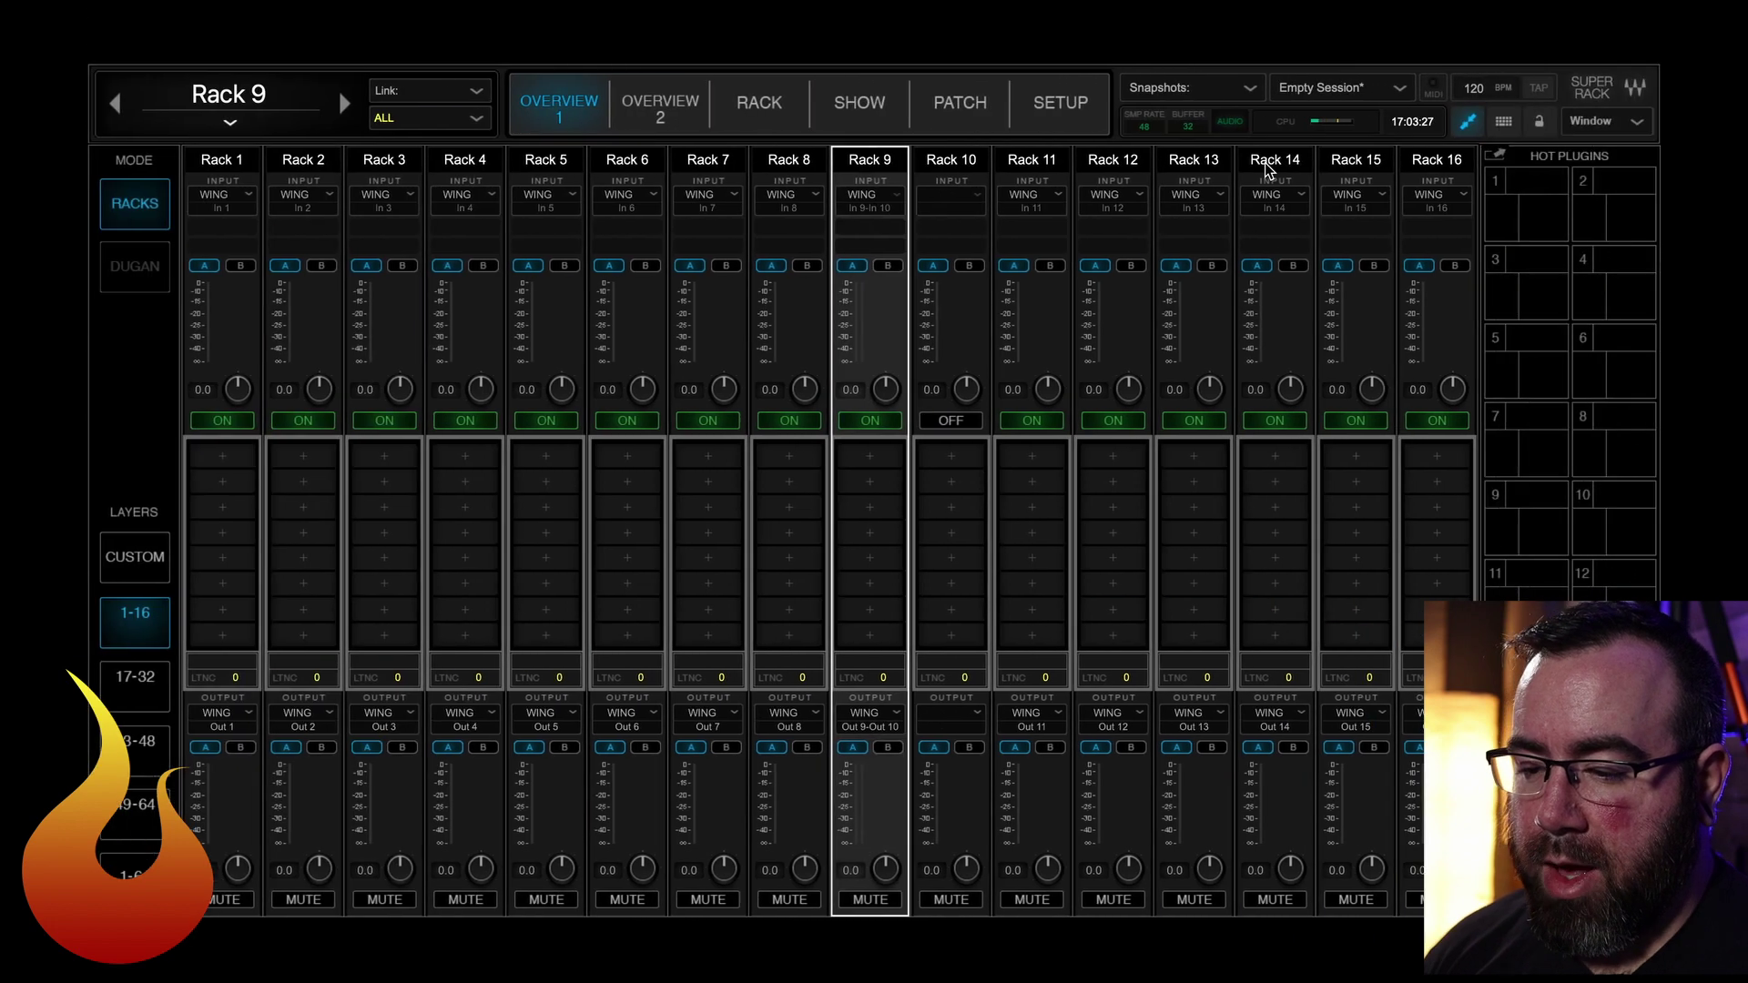
click(139, 747)
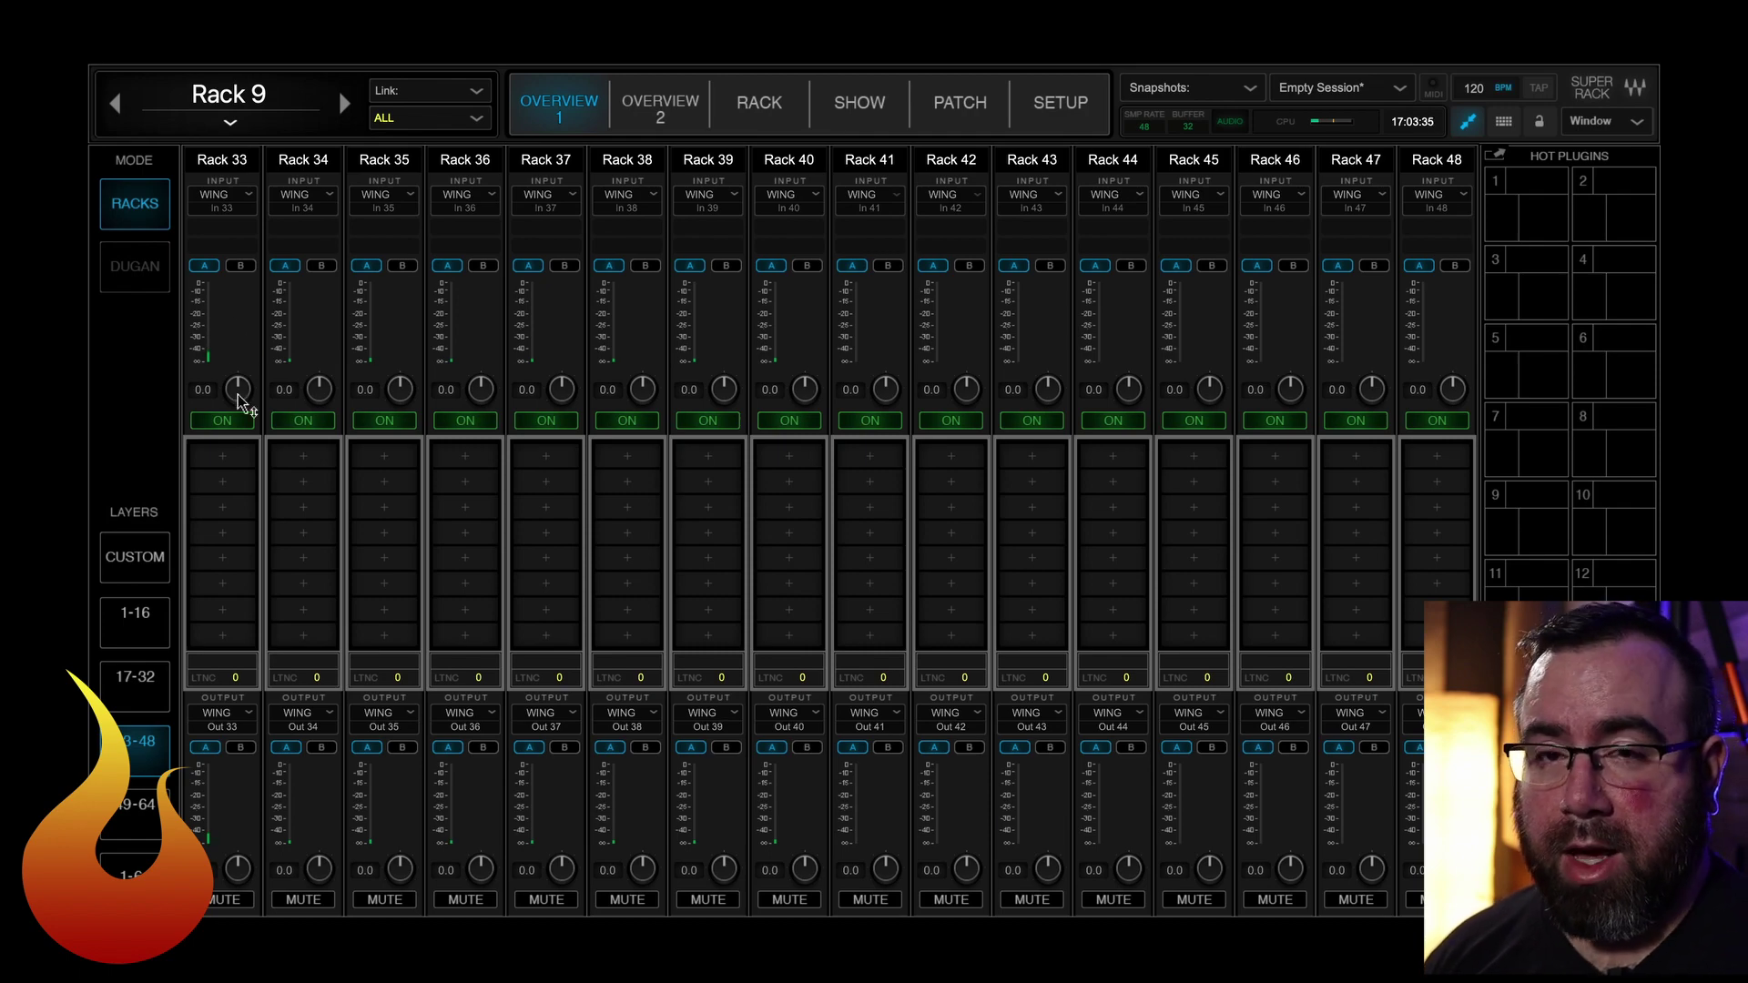
key(ctrl+Left)
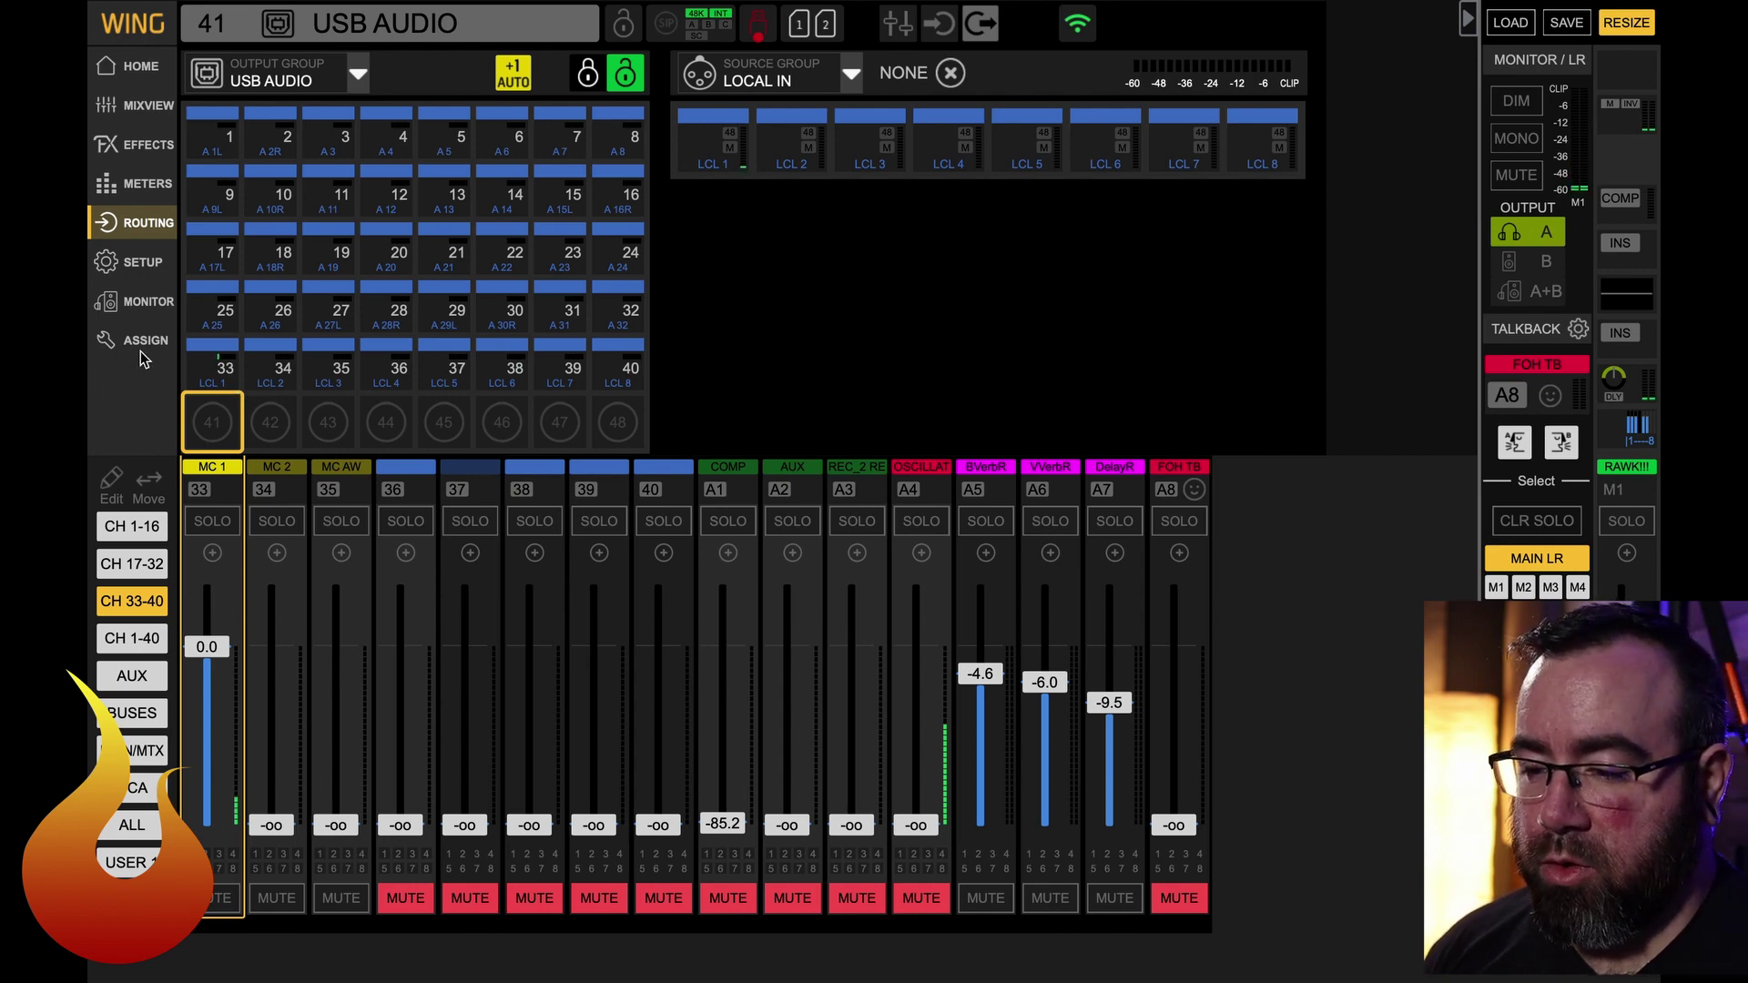
- In the audio setup, switch the global input select to Main
click(135, 263)
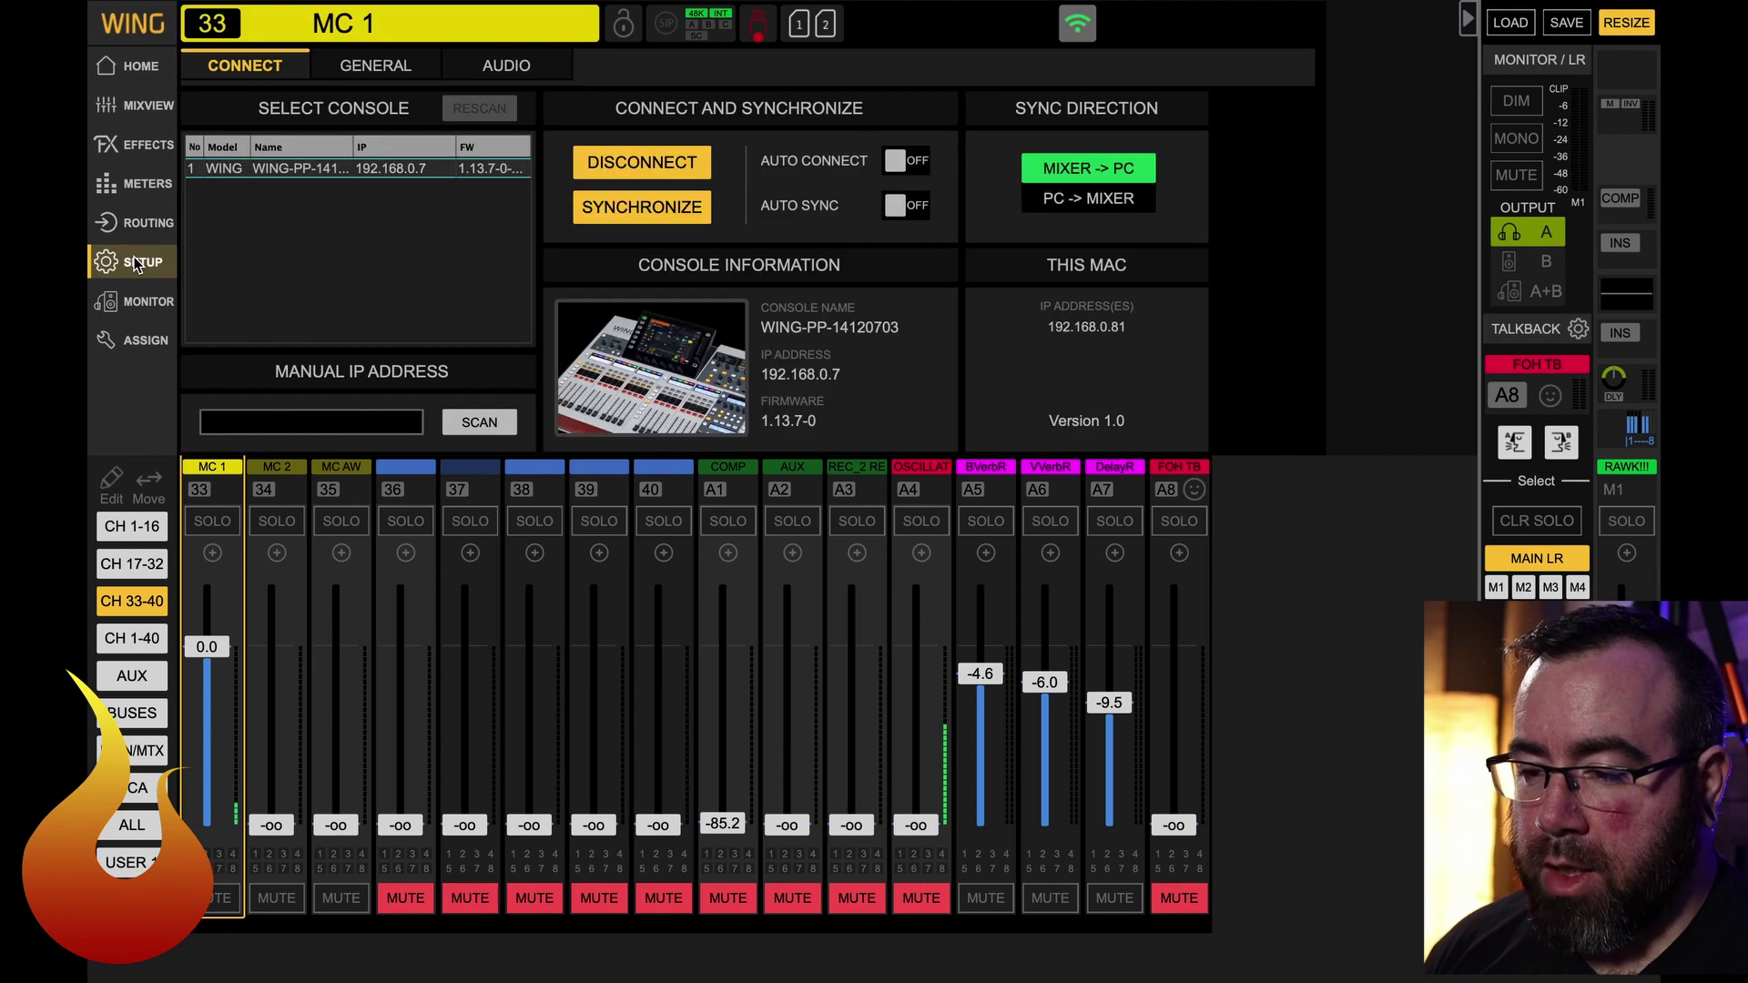
click(506, 78)
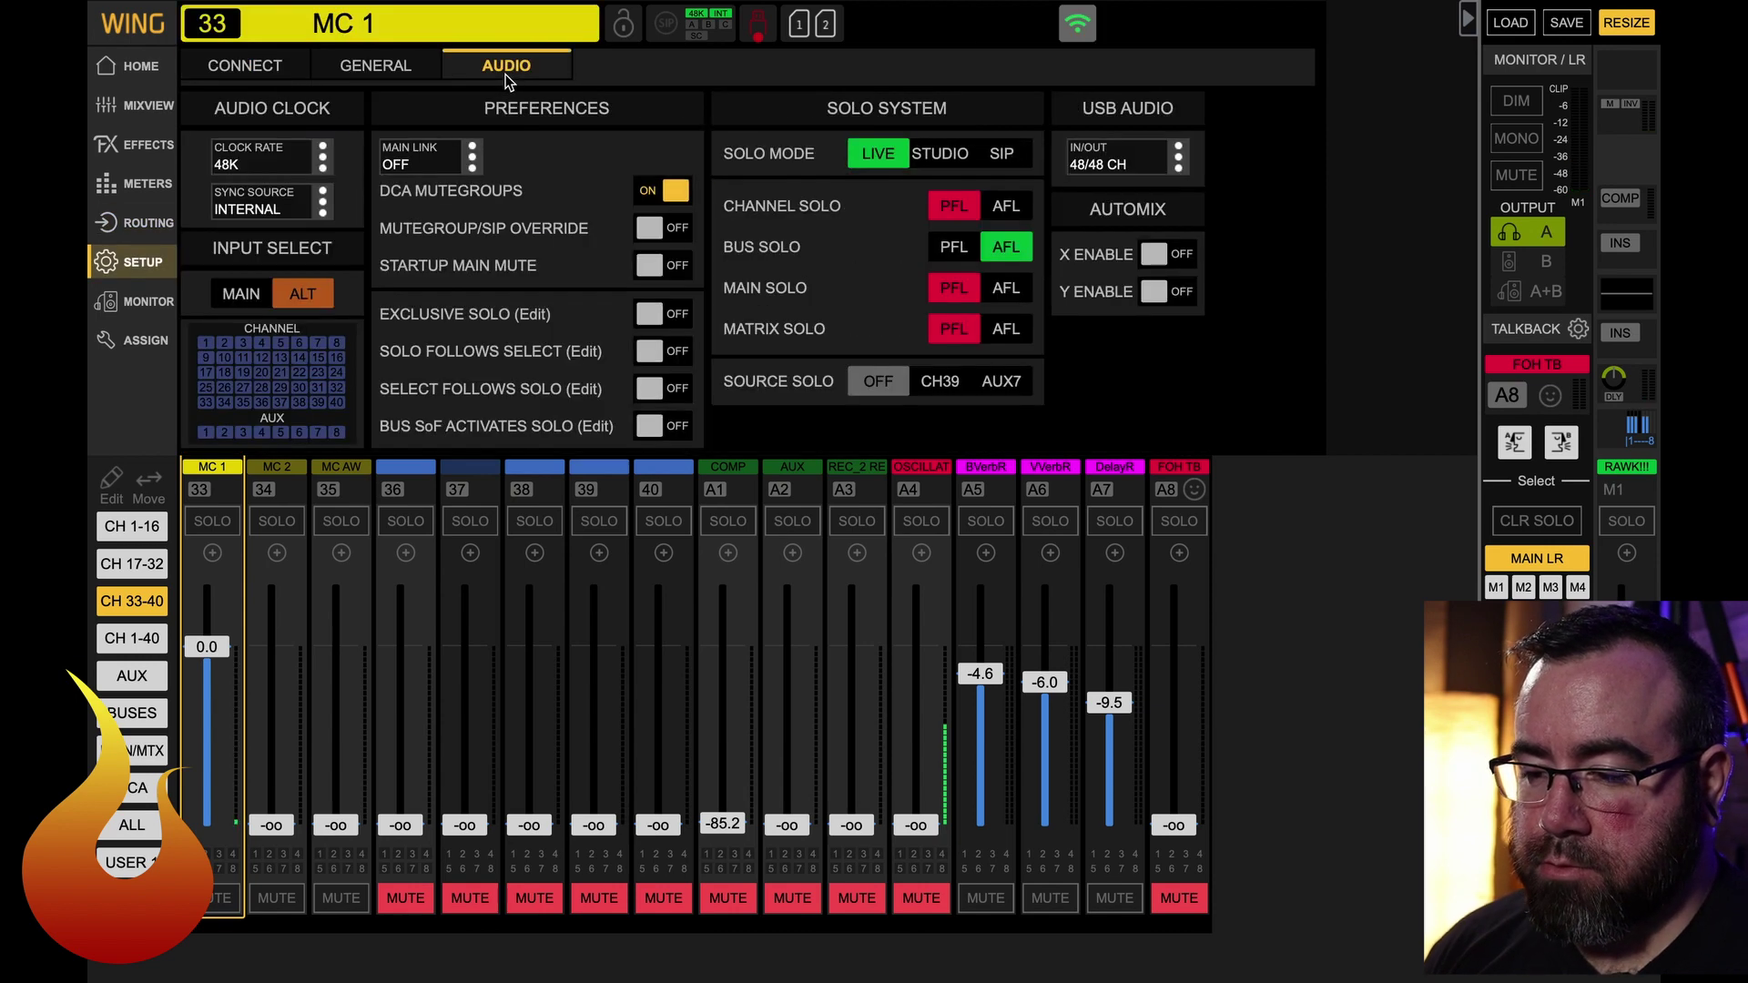
click(234, 298)
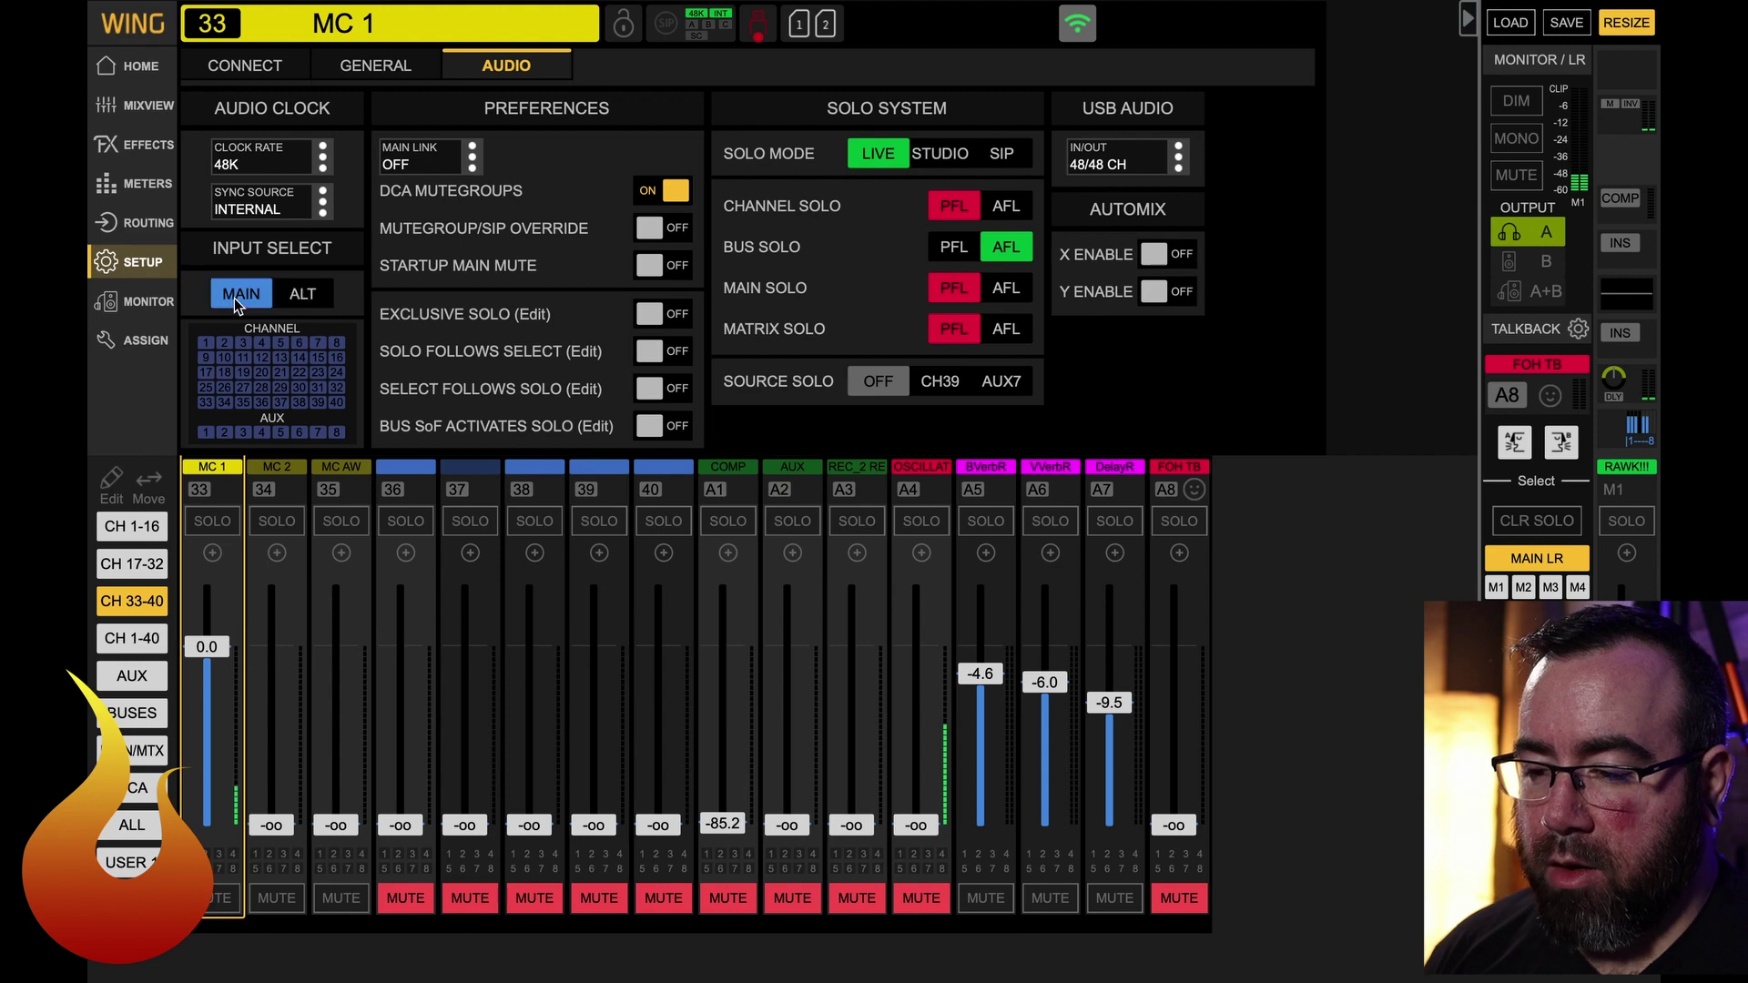
- Enable auto input select for channels 1 through 40, leaving the aux channels out
click(264, 364)
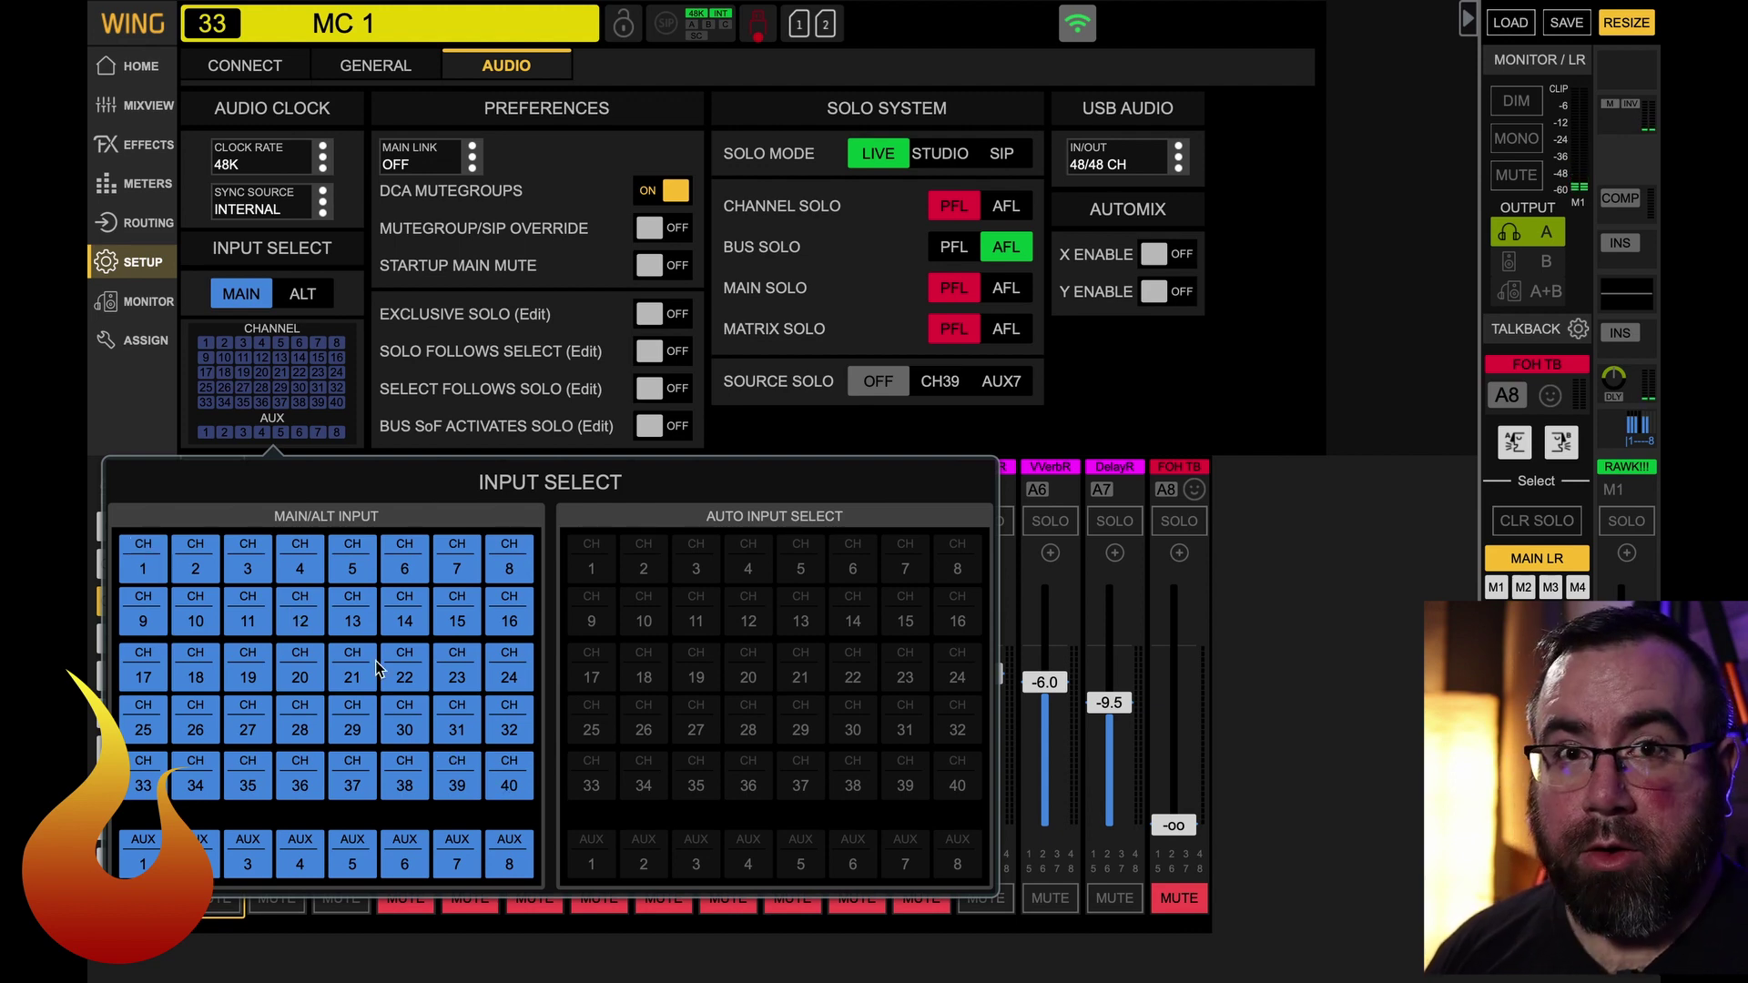
click(589, 568)
click(640, 572)
click(695, 571)
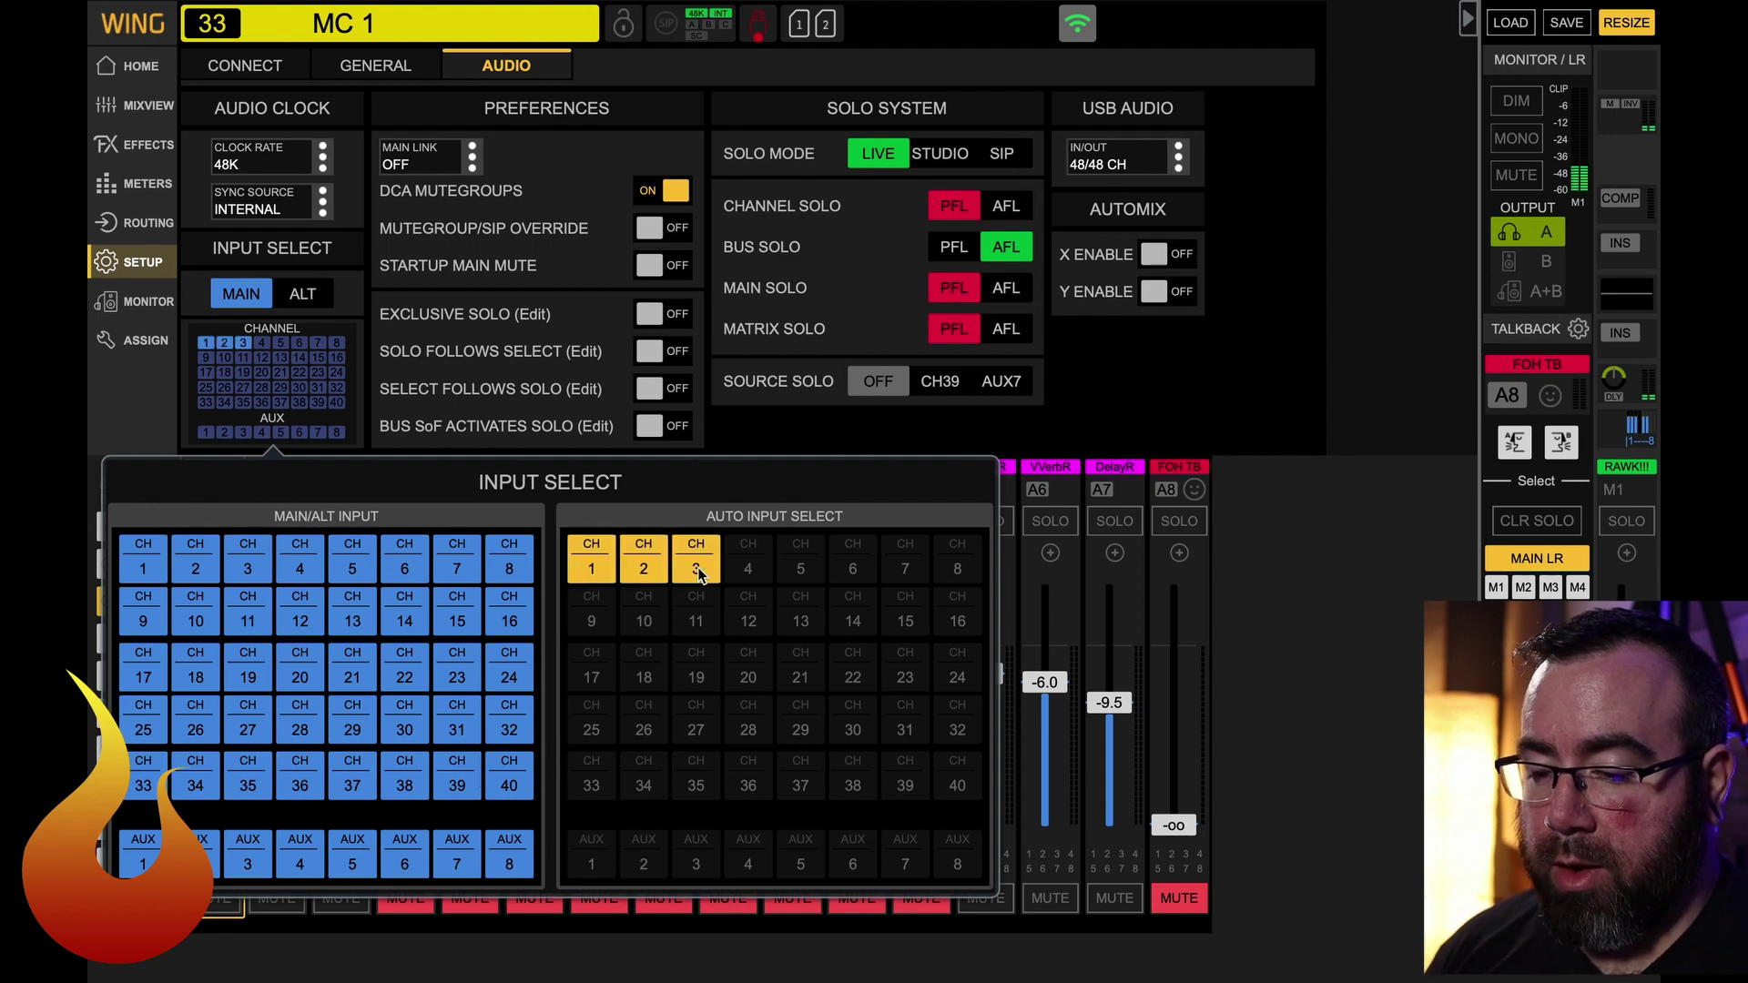
click(748, 574)
click(800, 577)
click(865, 570)
click(905, 571)
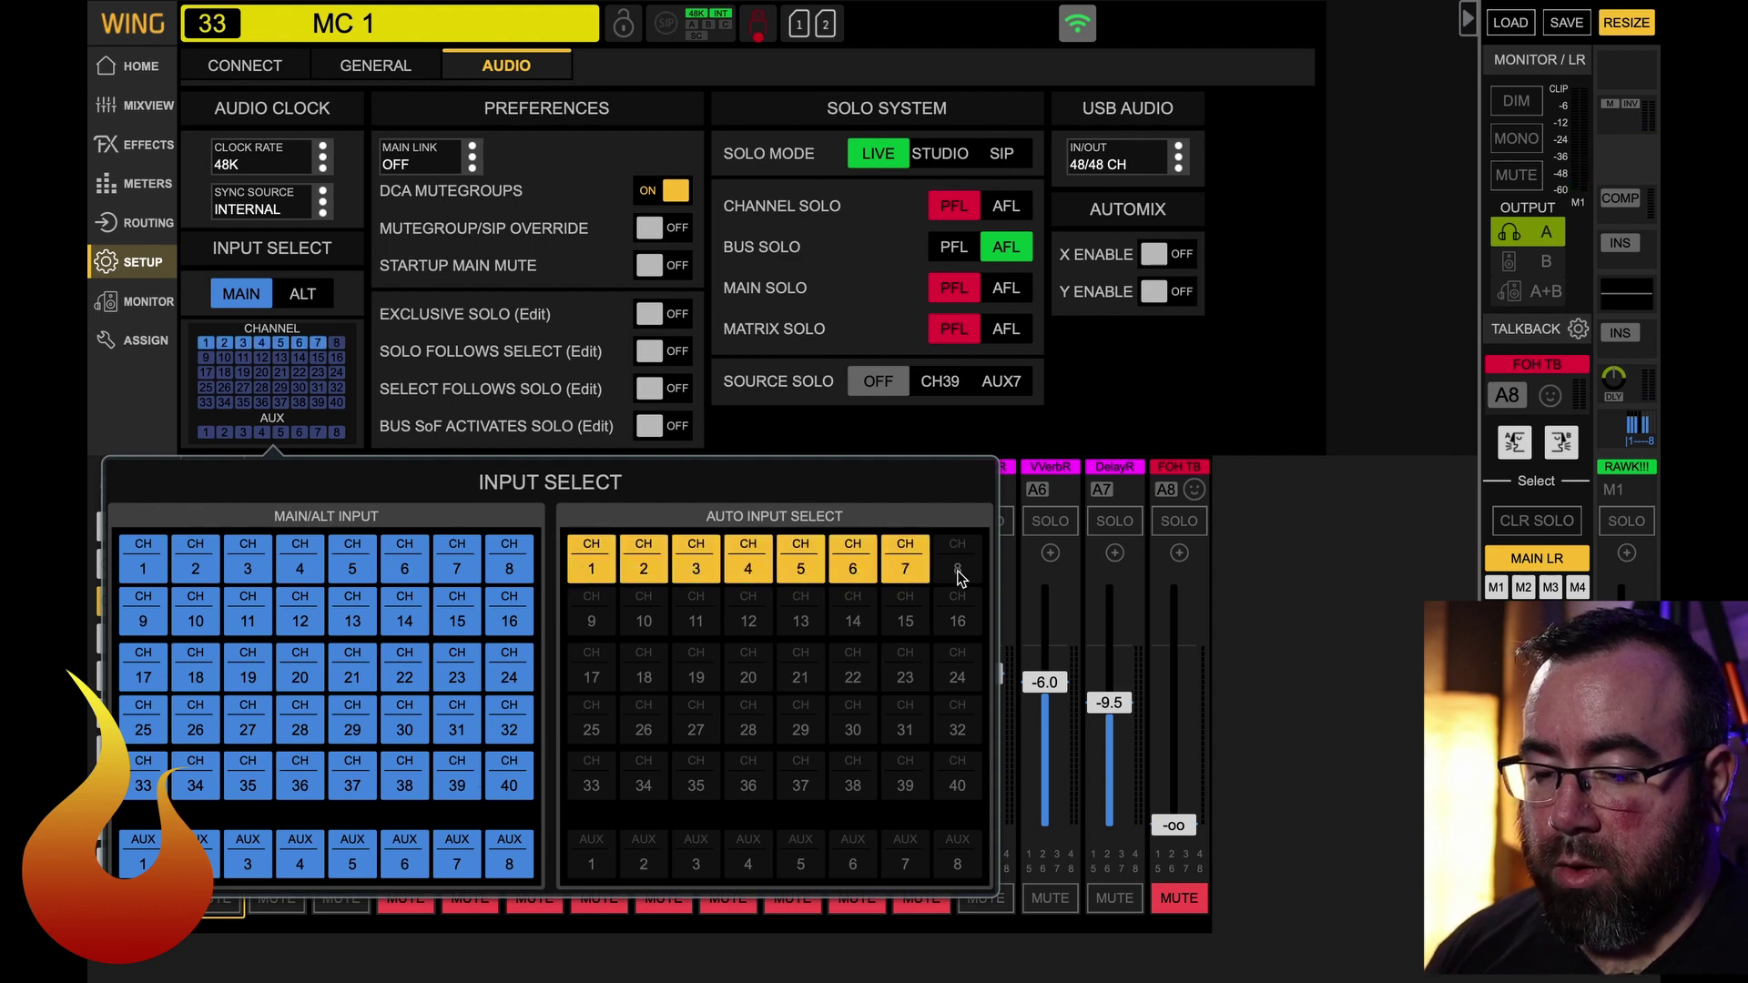
click(952, 572)
click(959, 606)
click(920, 615)
click(867, 615)
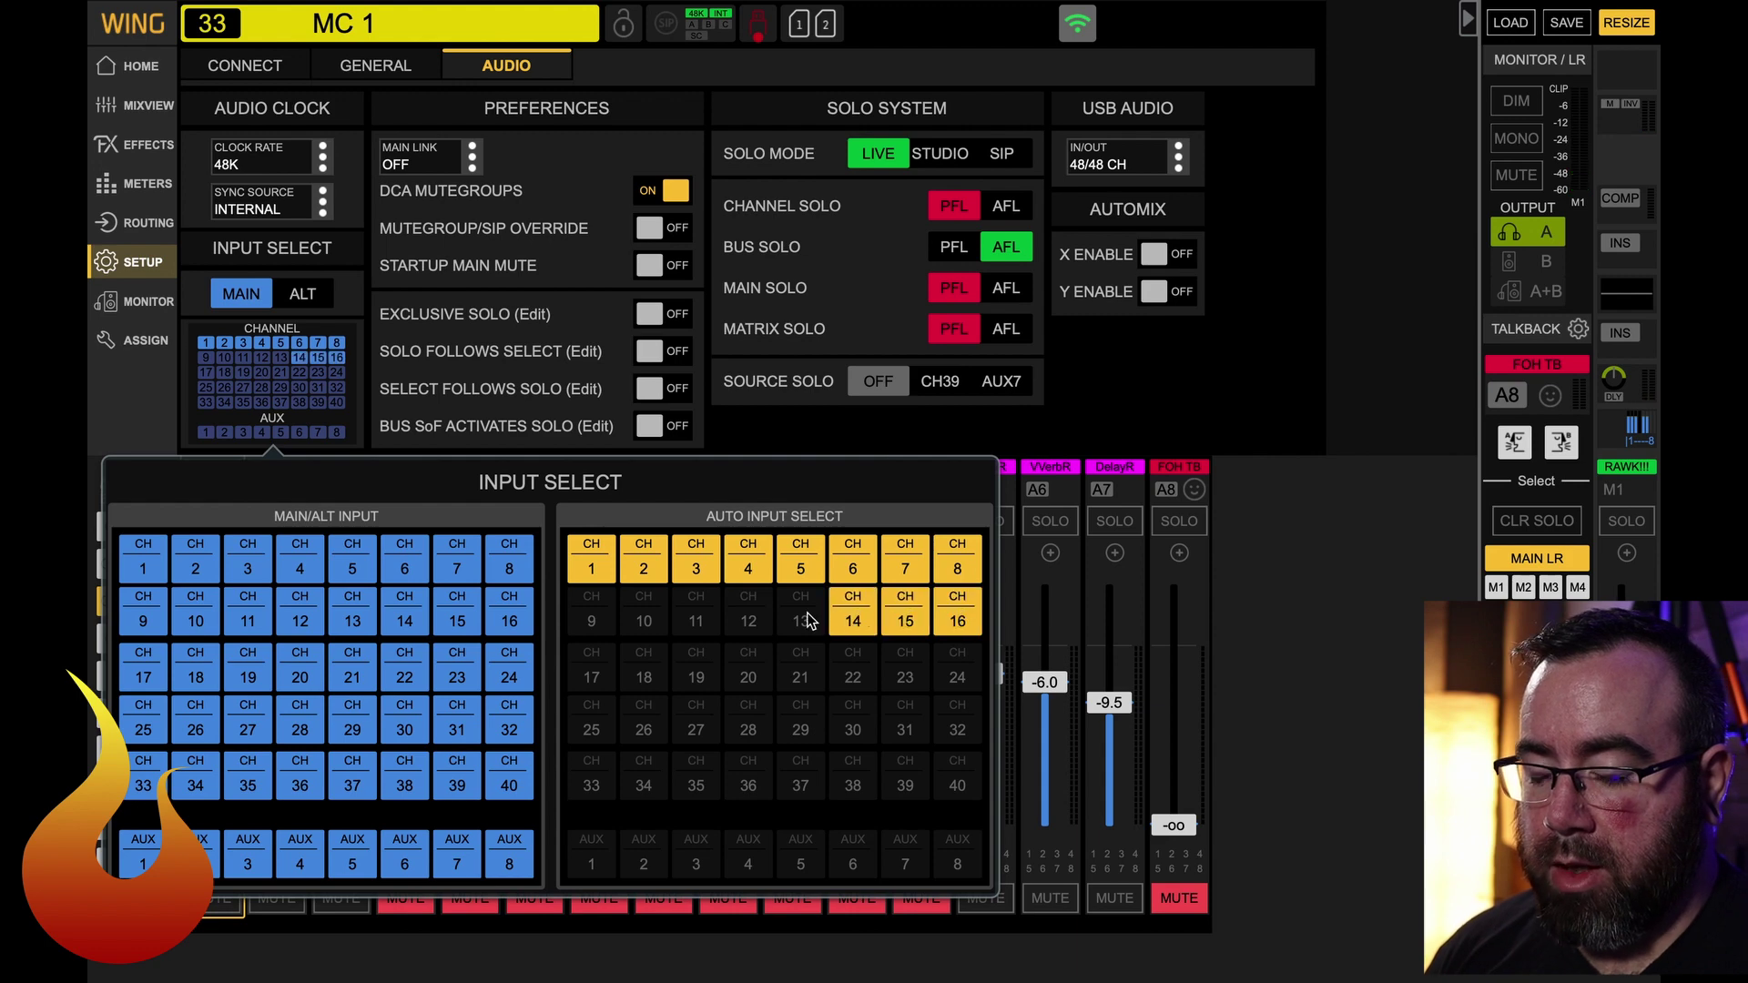
click(809, 615)
click(747, 614)
click(698, 620)
click(643, 613)
click(592, 614)
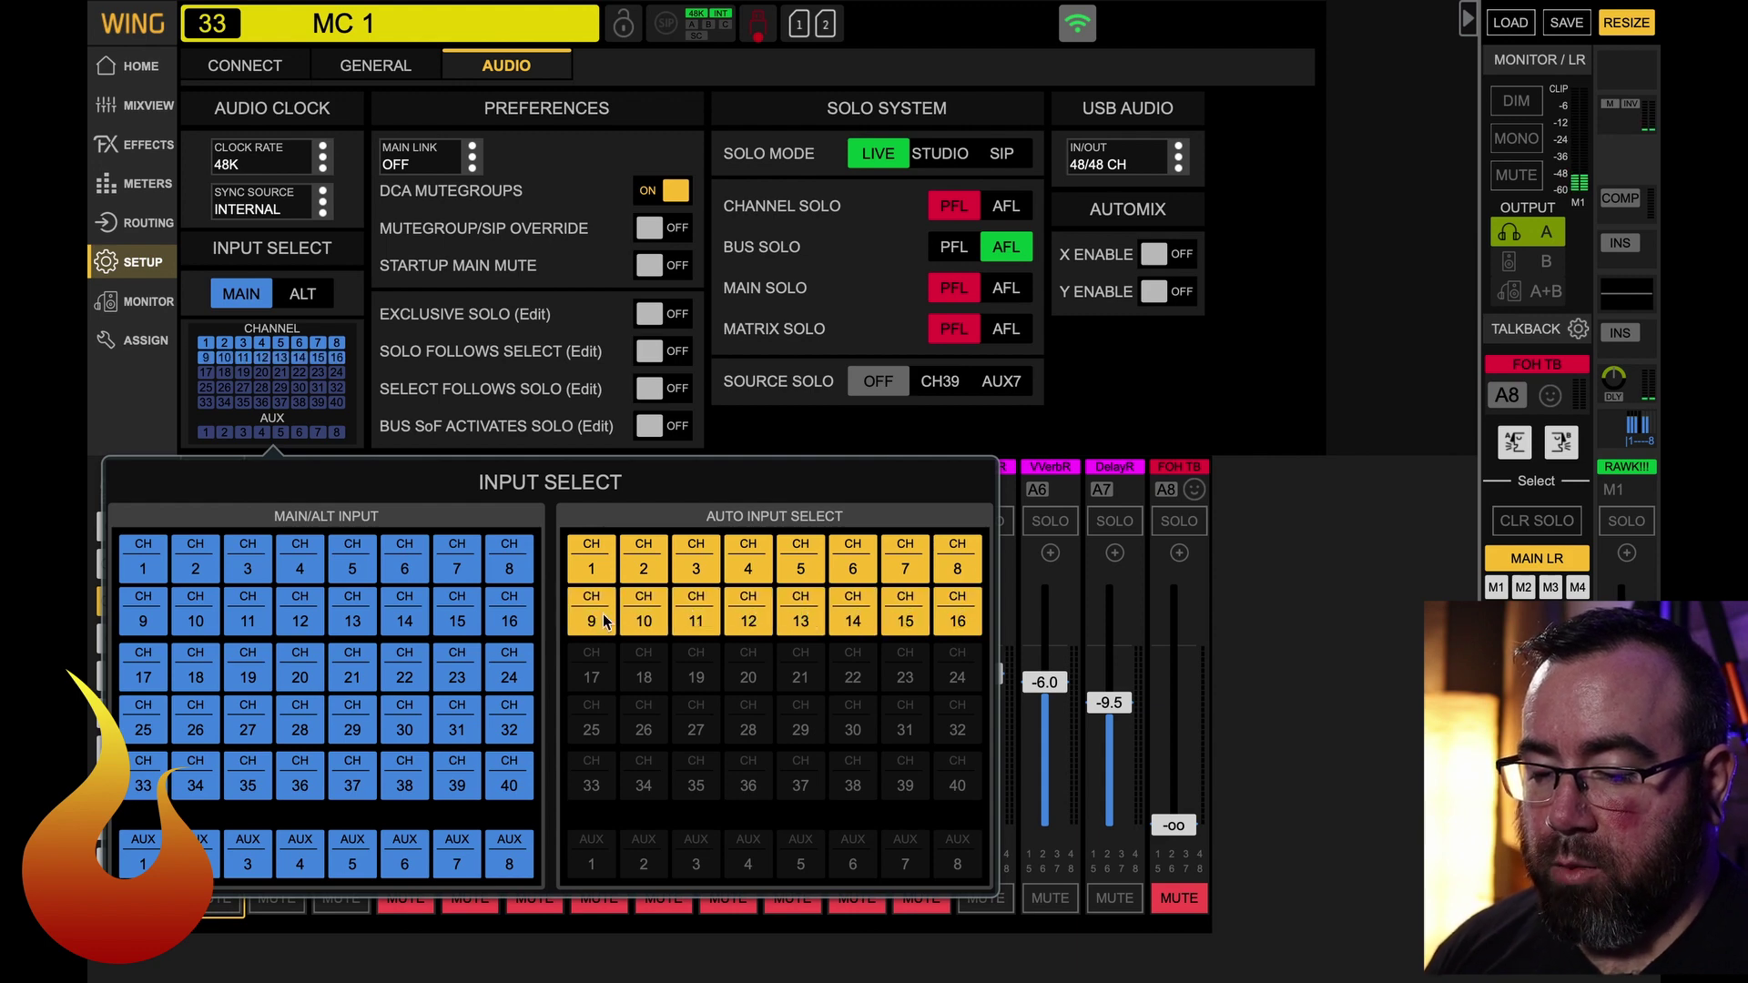
click(592, 669)
click(663, 670)
click(712, 674)
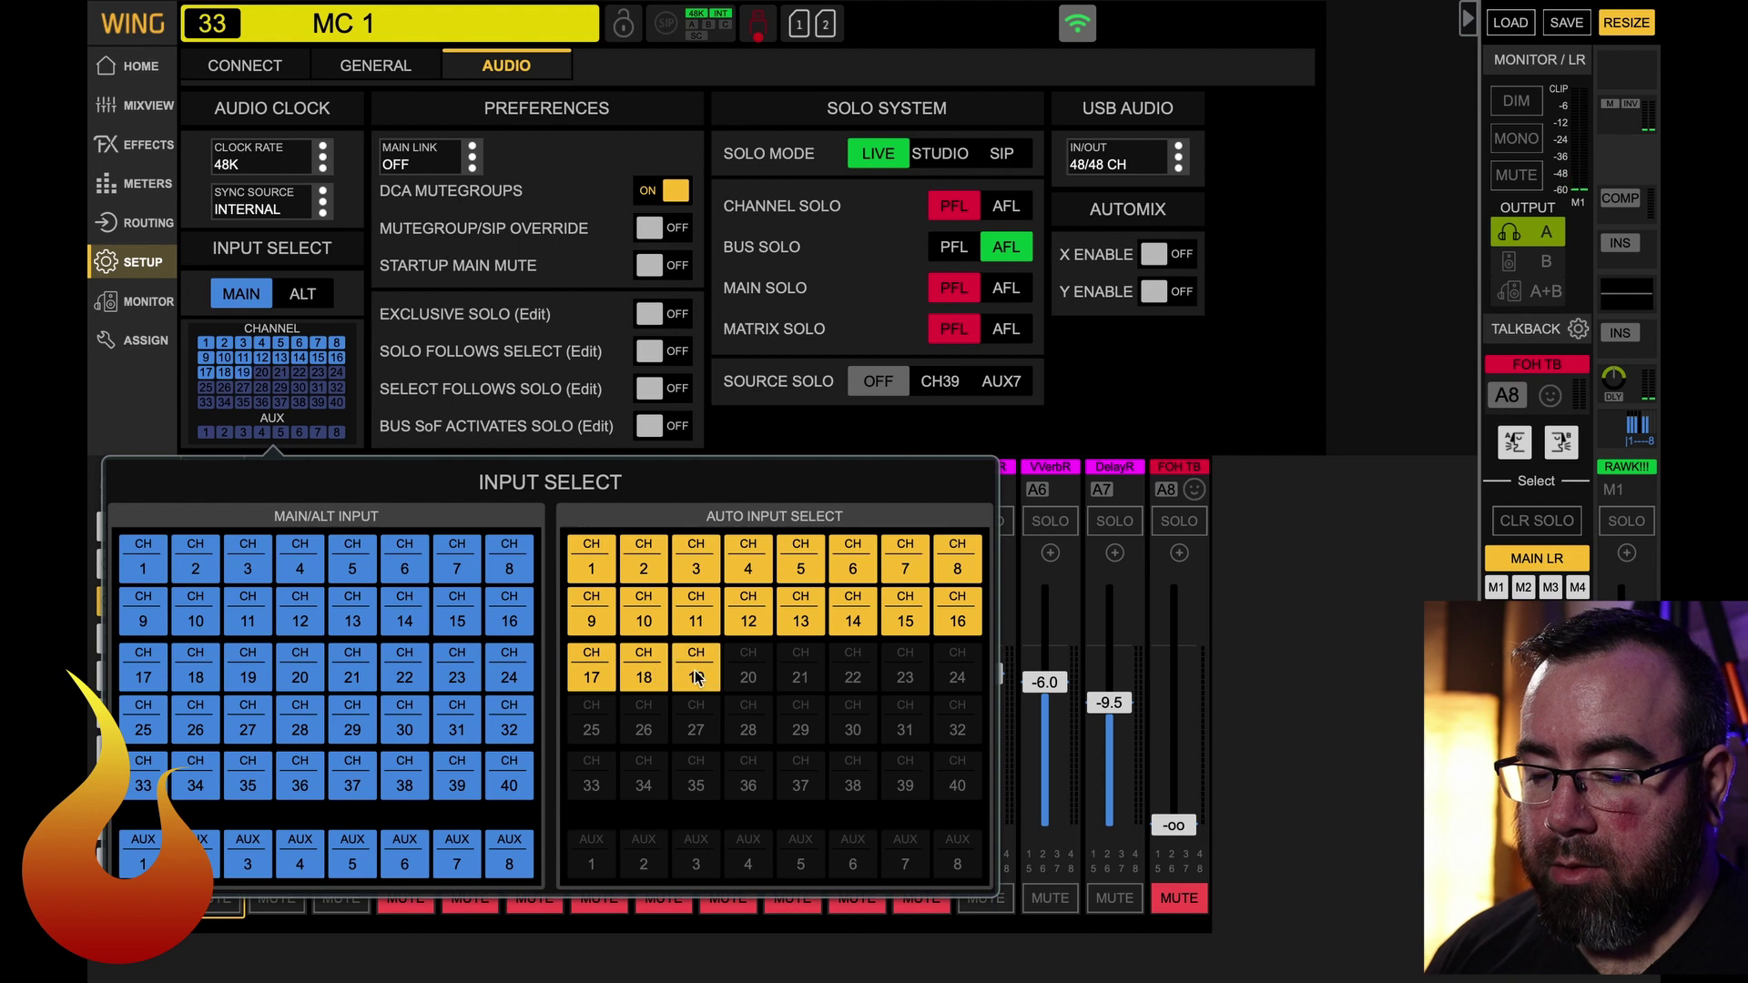
click(765, 676)
click(815, 679)
click(853, 674)
click(905, 674)
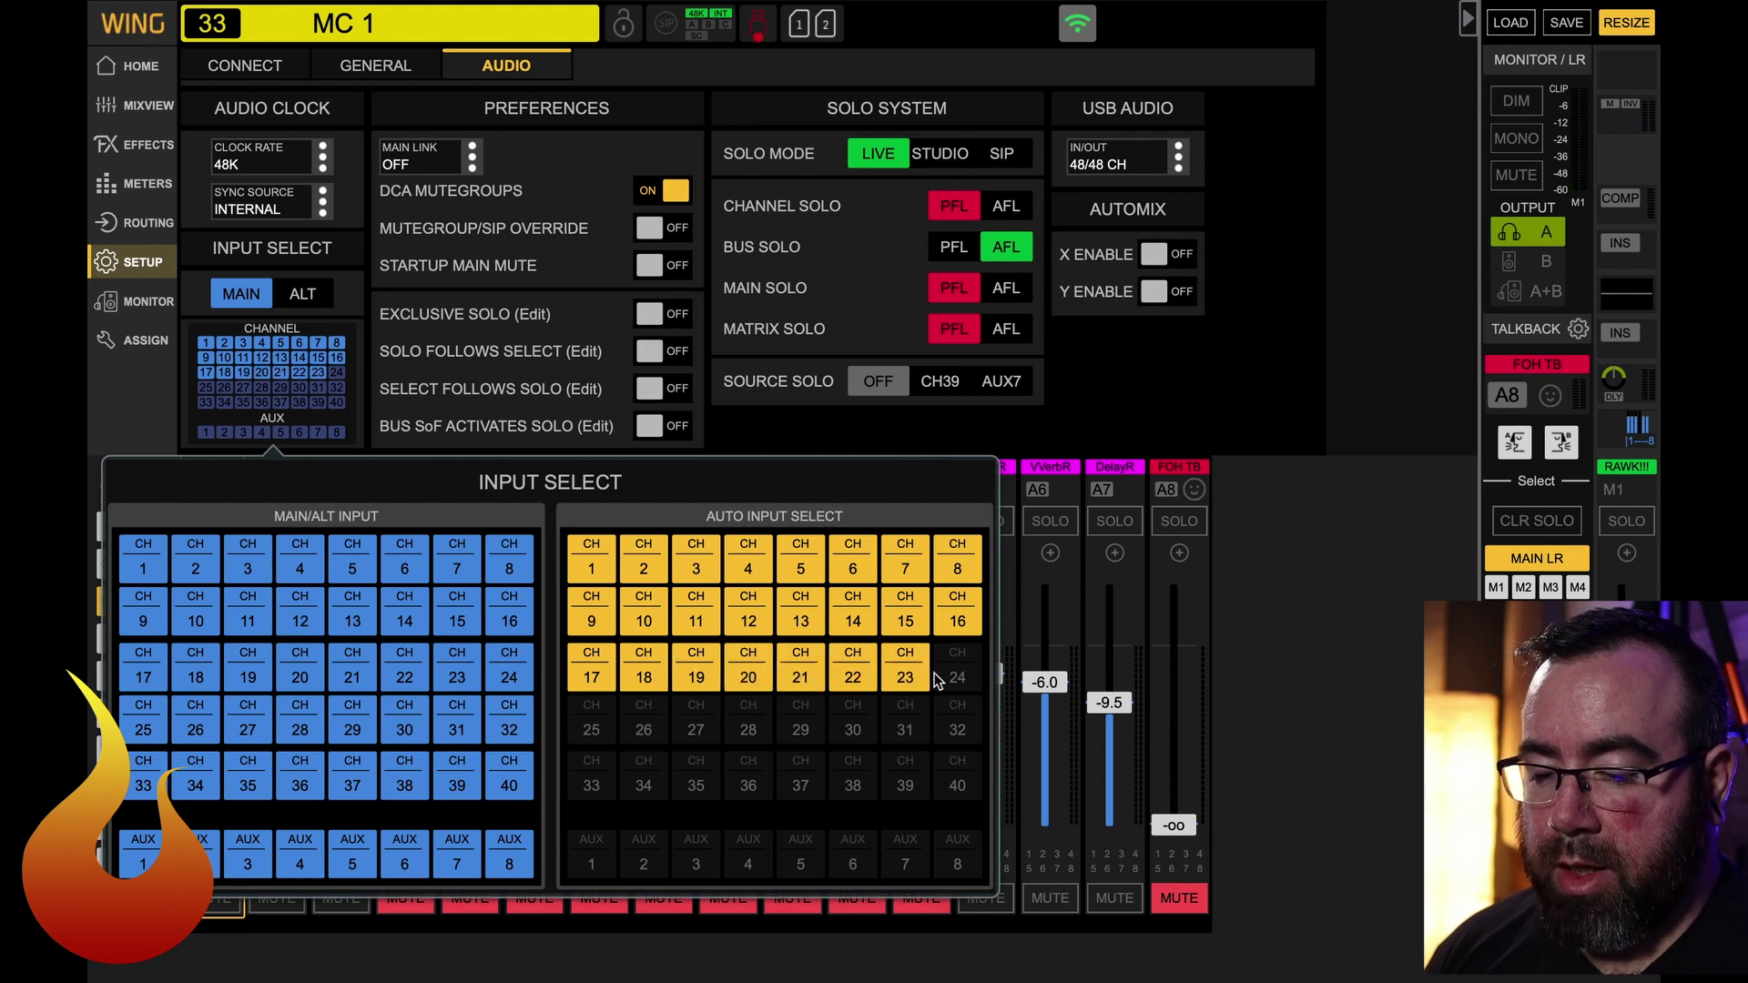
click(957, 674)
click(955, 727)
click(907, 728)
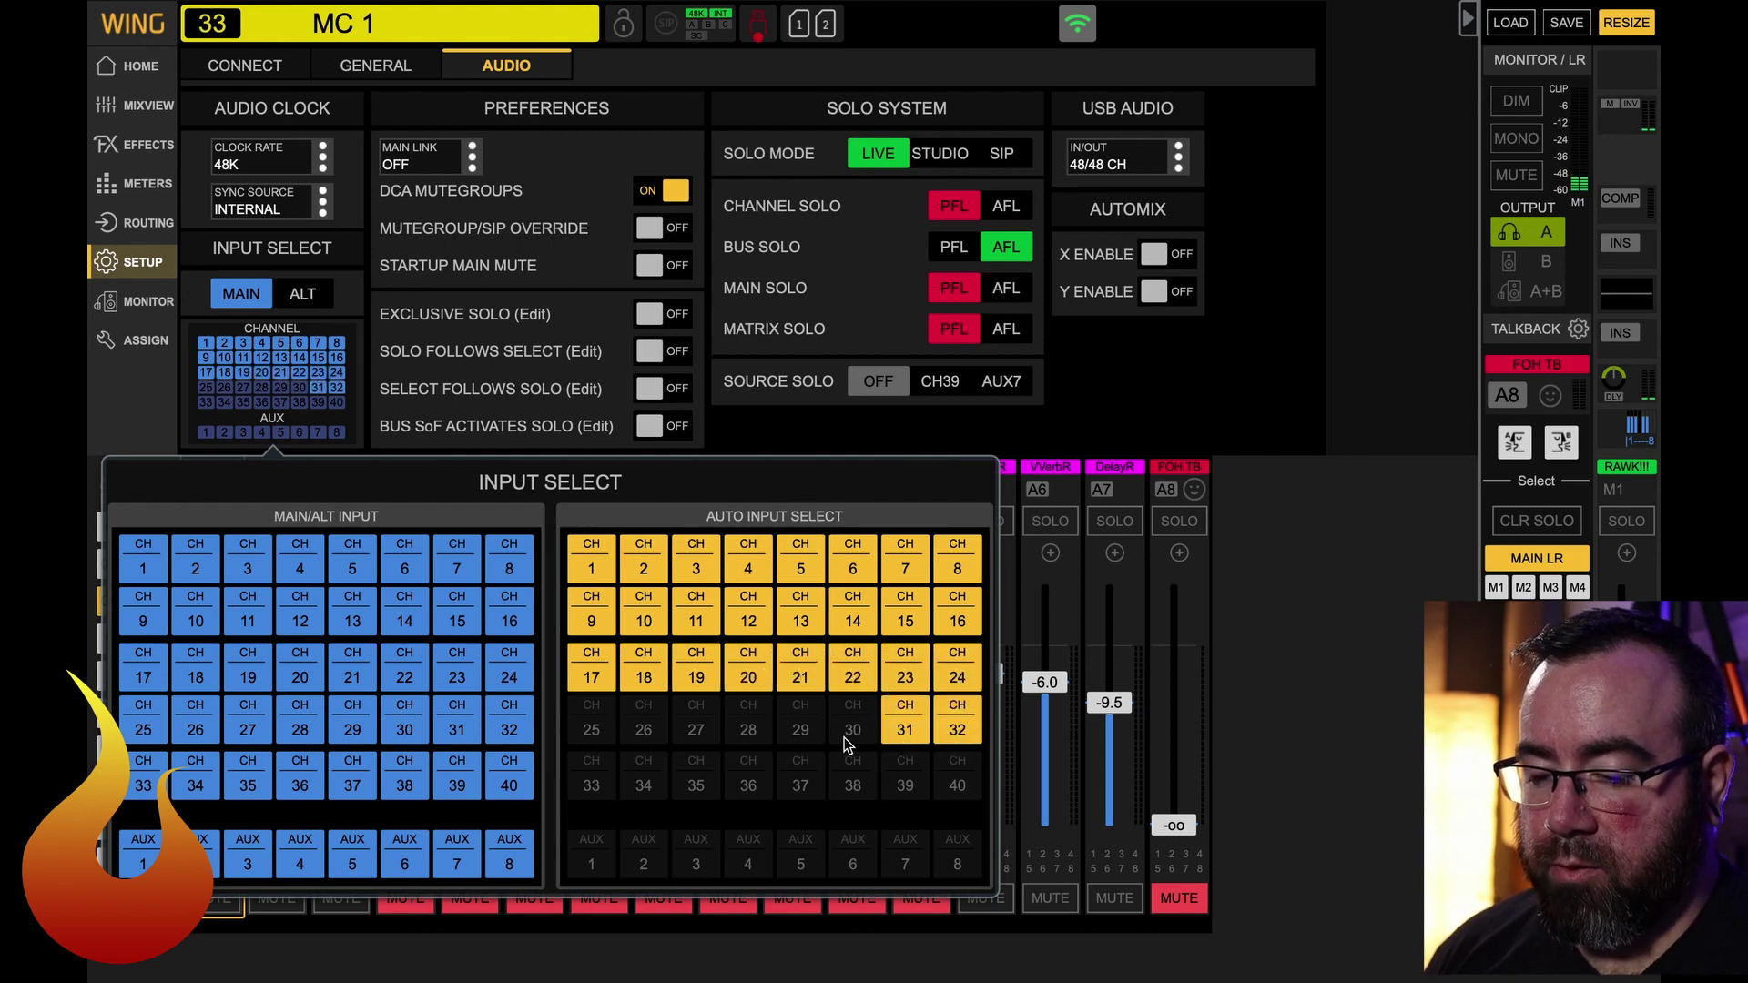
click(838, 738)
click(808, 736)
click(739, 735)
click(692, 735)
click(641, 735)
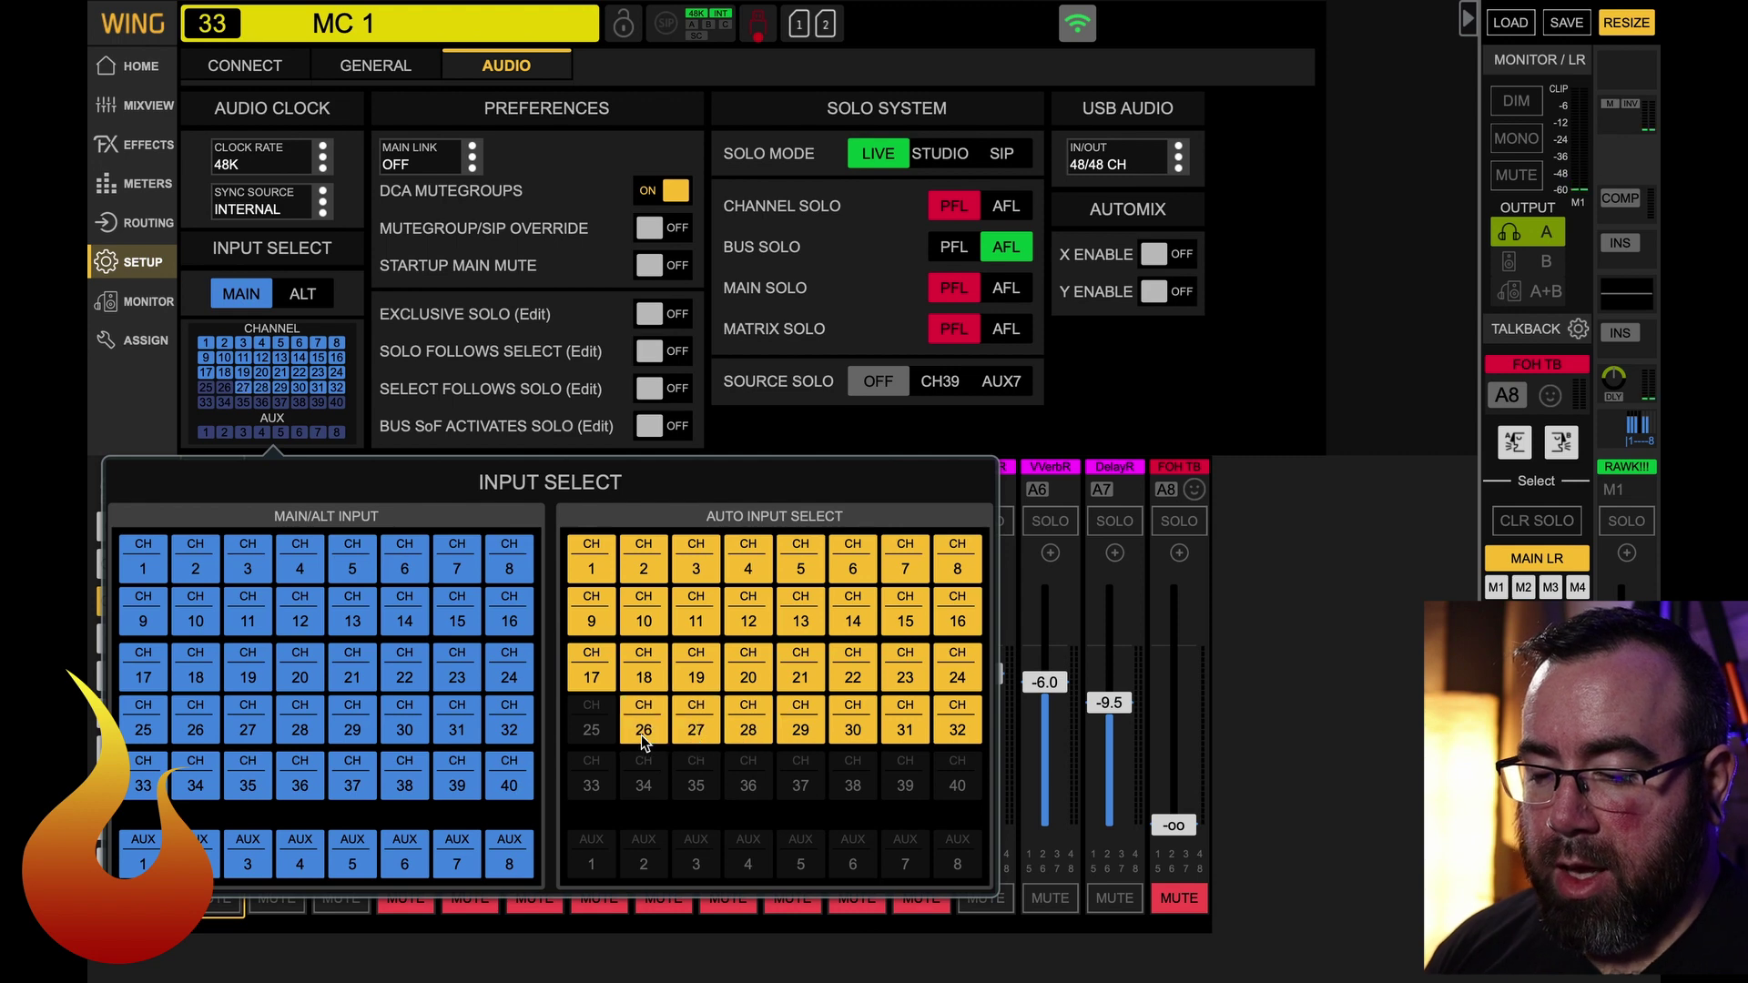
click(592, 728)
click(594, 784)
click(647, 783)
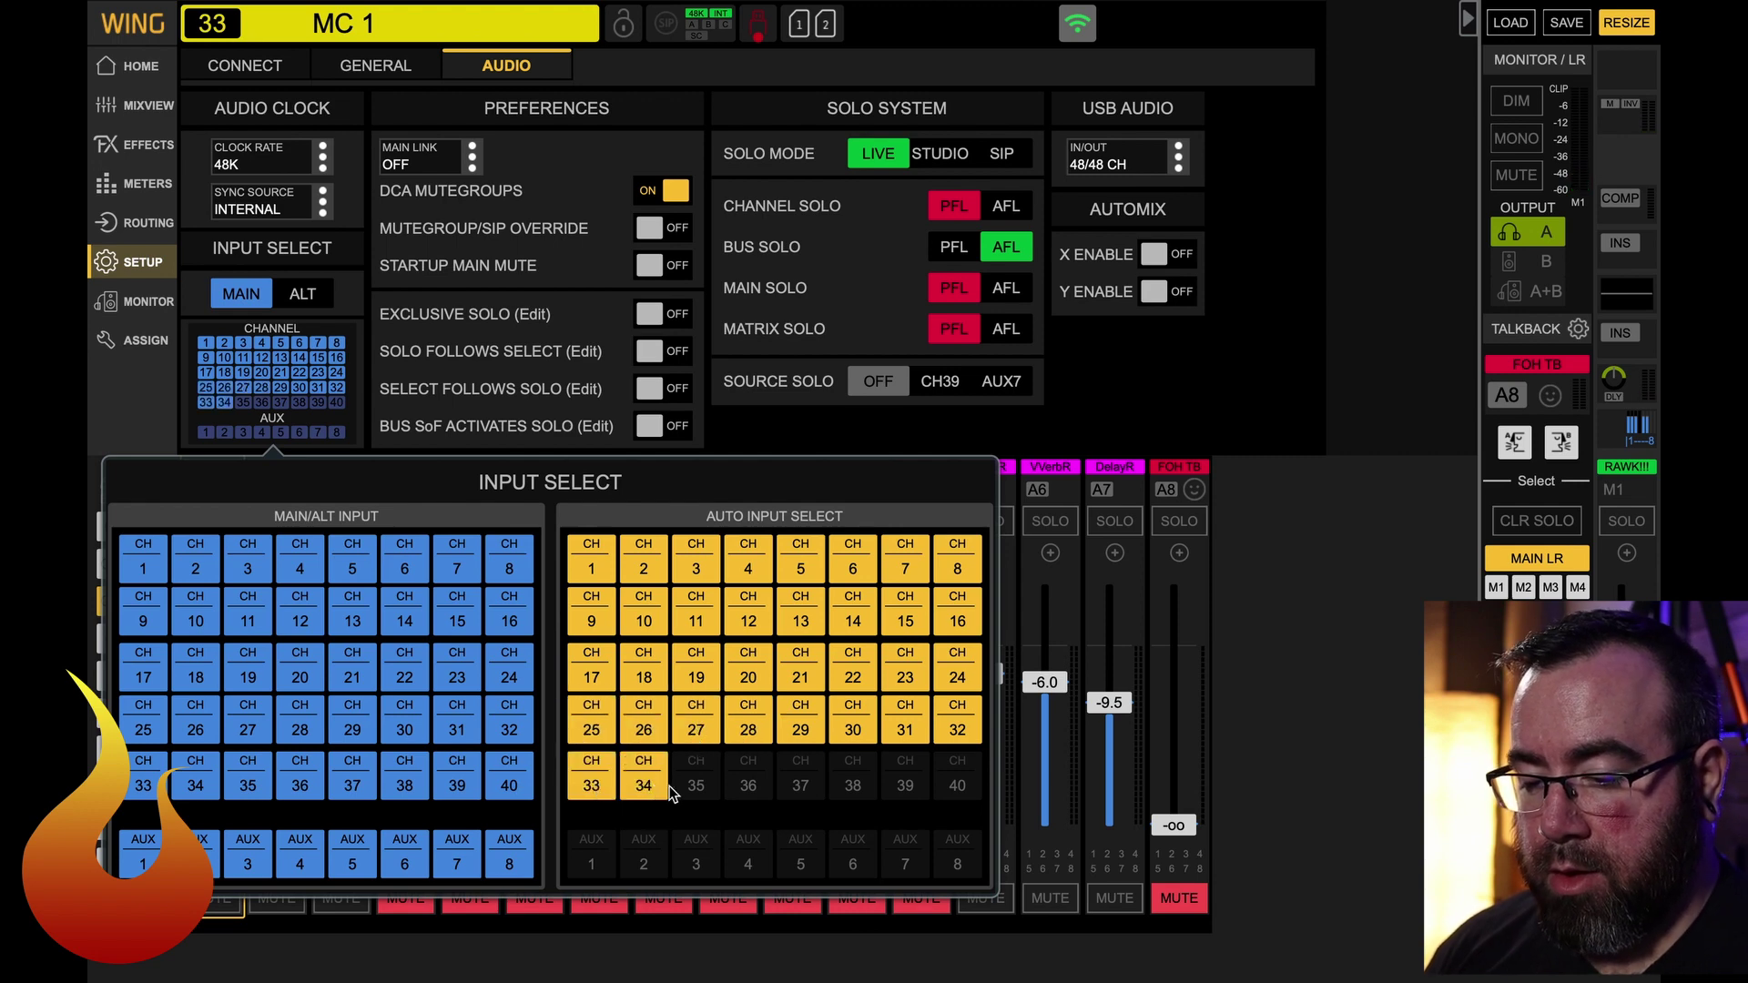
click(698, 783)
click(750, 783)
click(795, 785)
click(869, 787)
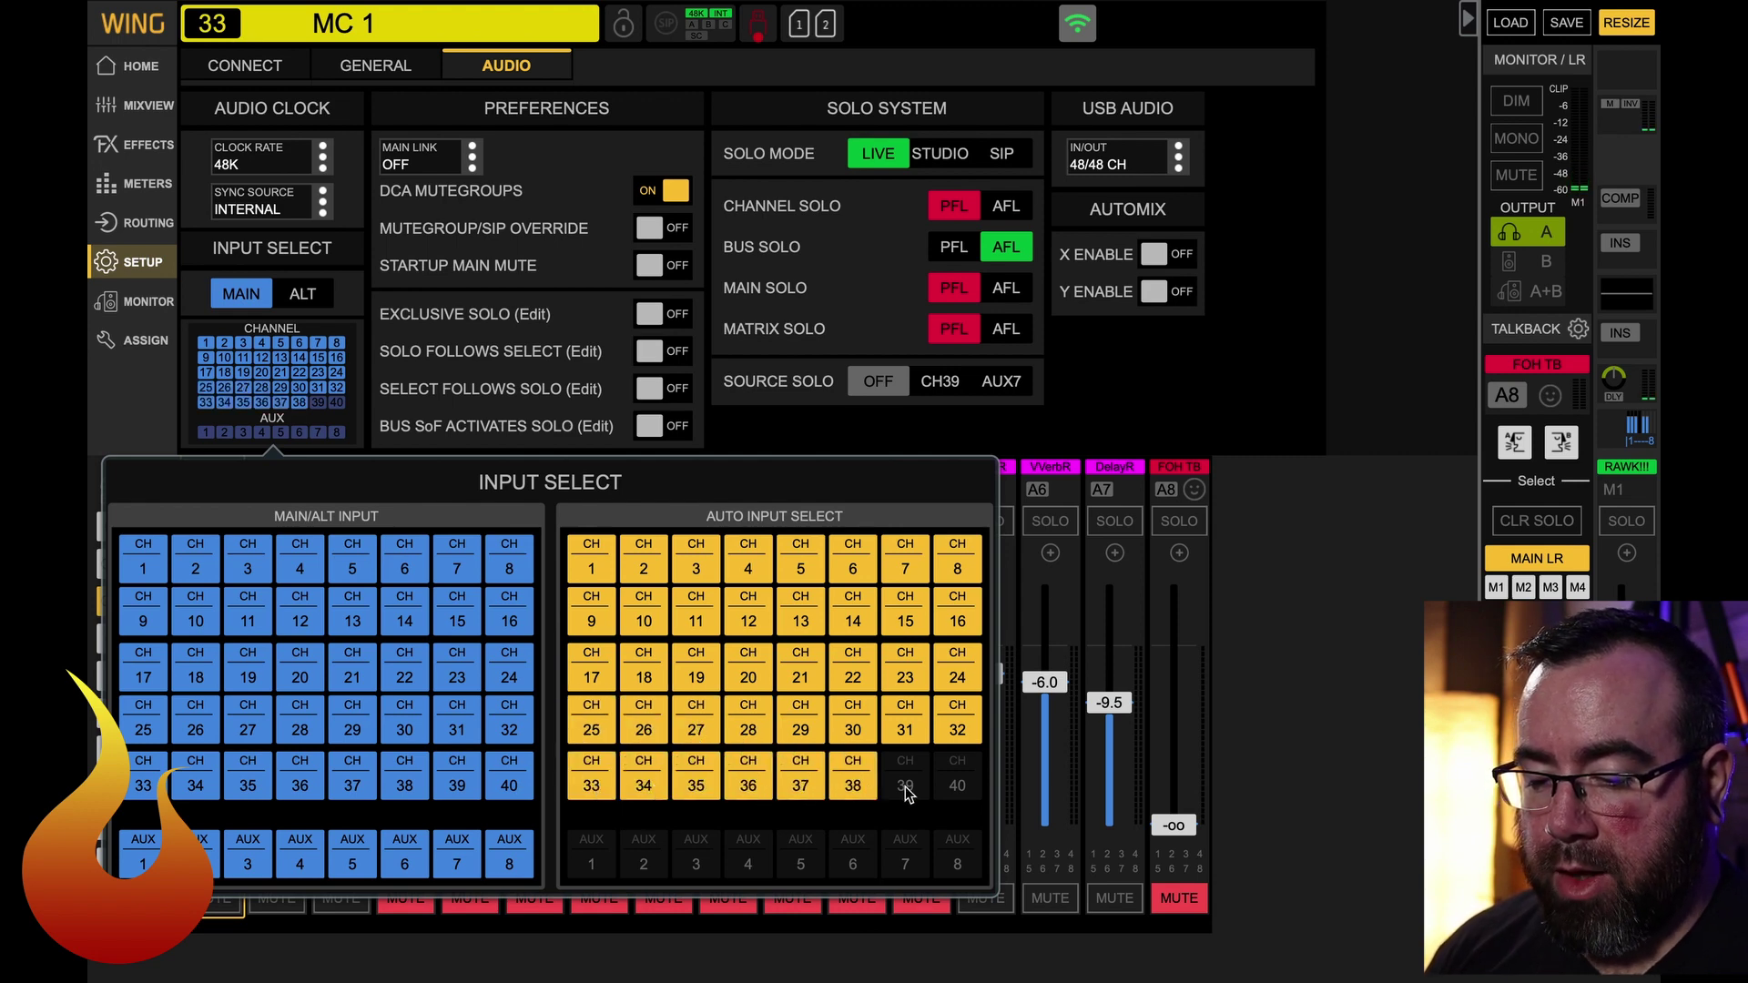
click(905, 787)
click(947, 787)
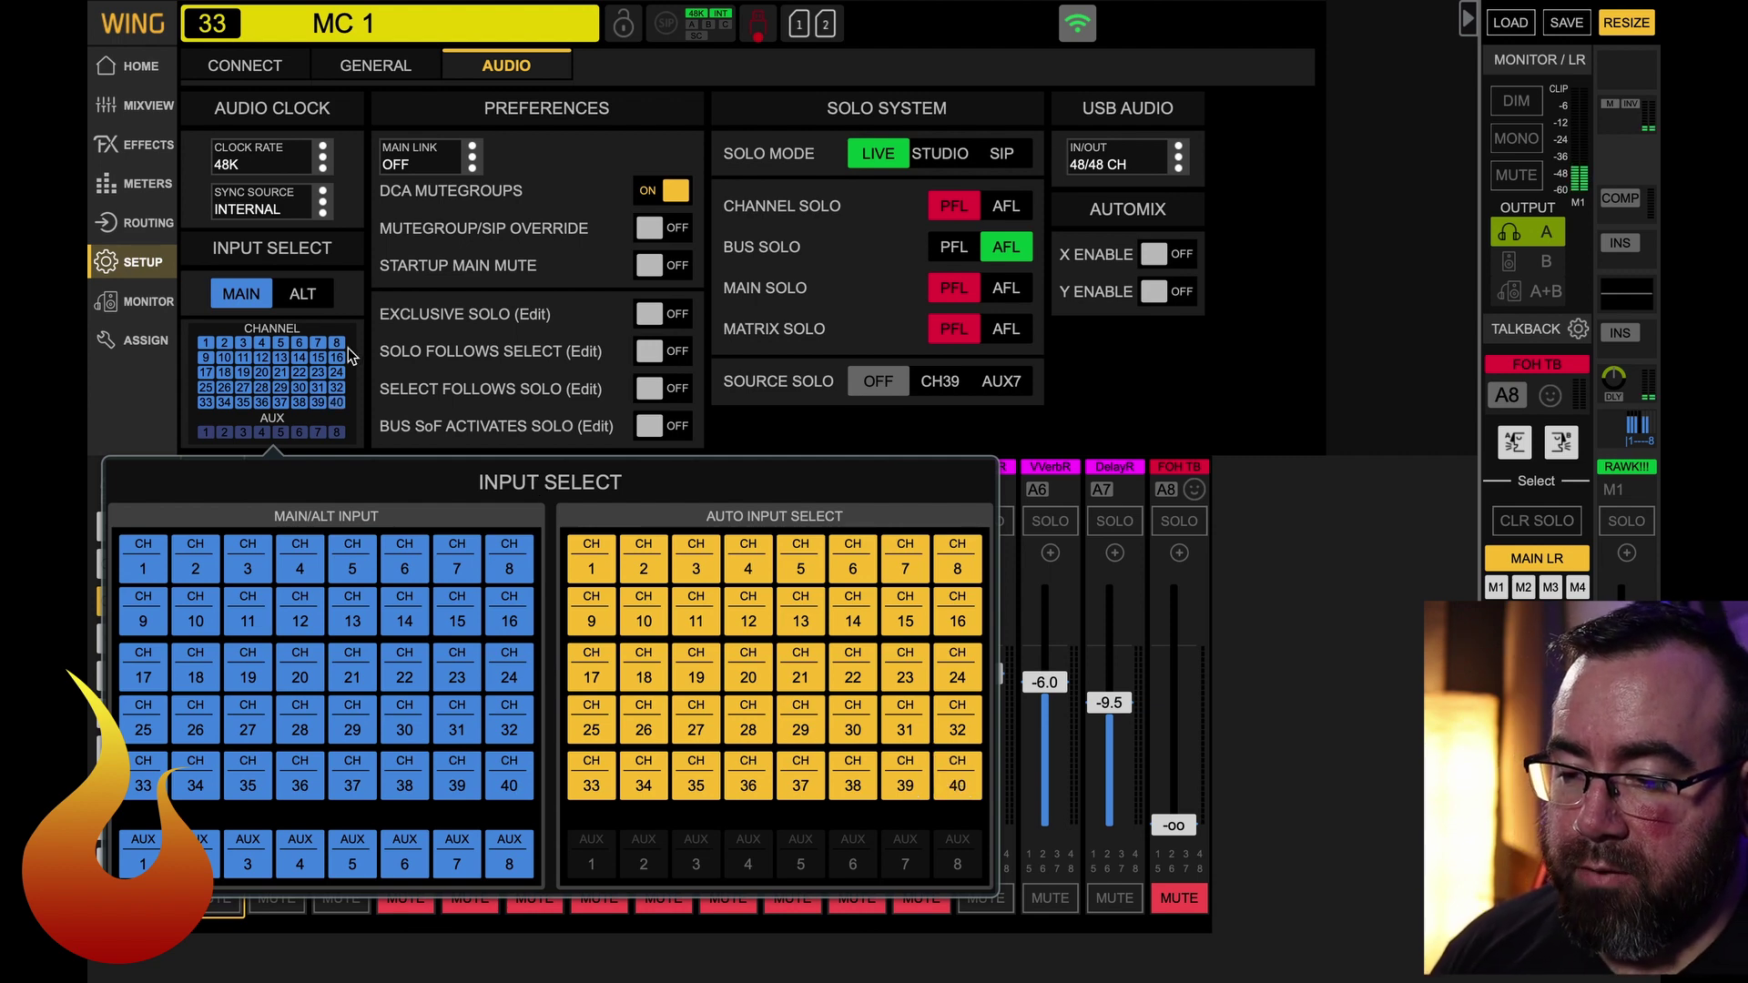
- Switch the global input select to Alt and, in channel 33's input settings, toggle the input to Main and back to Alt
click(298, 295)
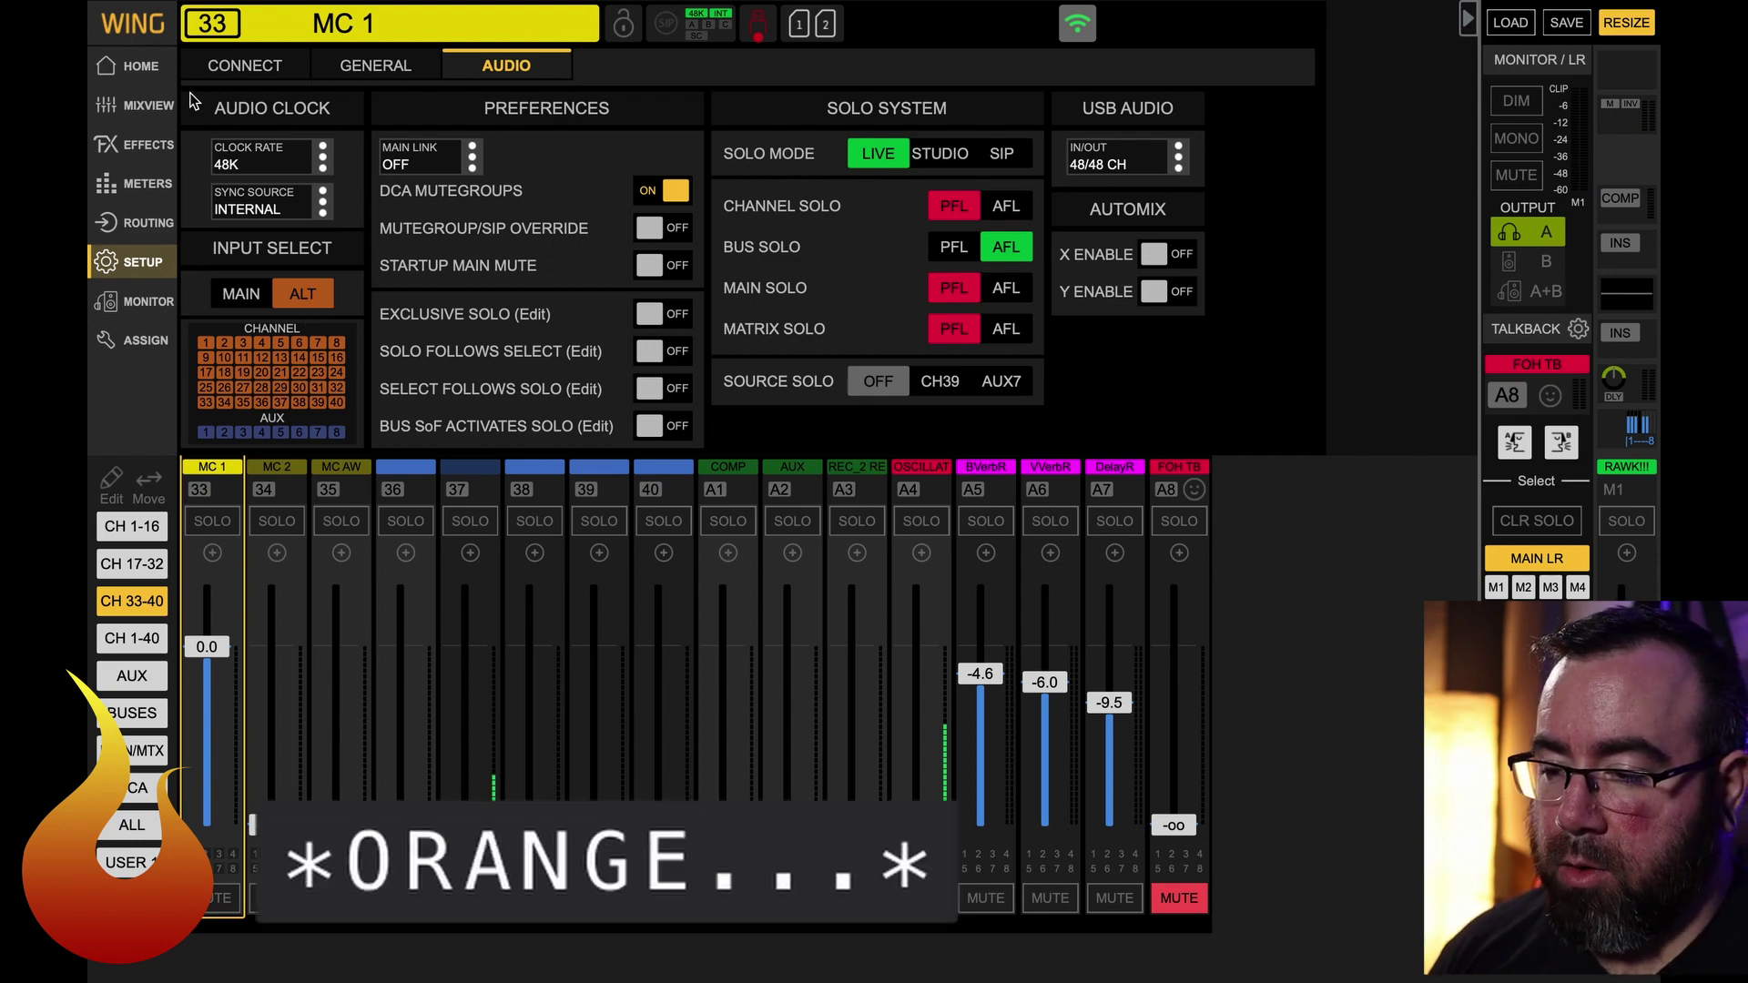
click(136, 67)
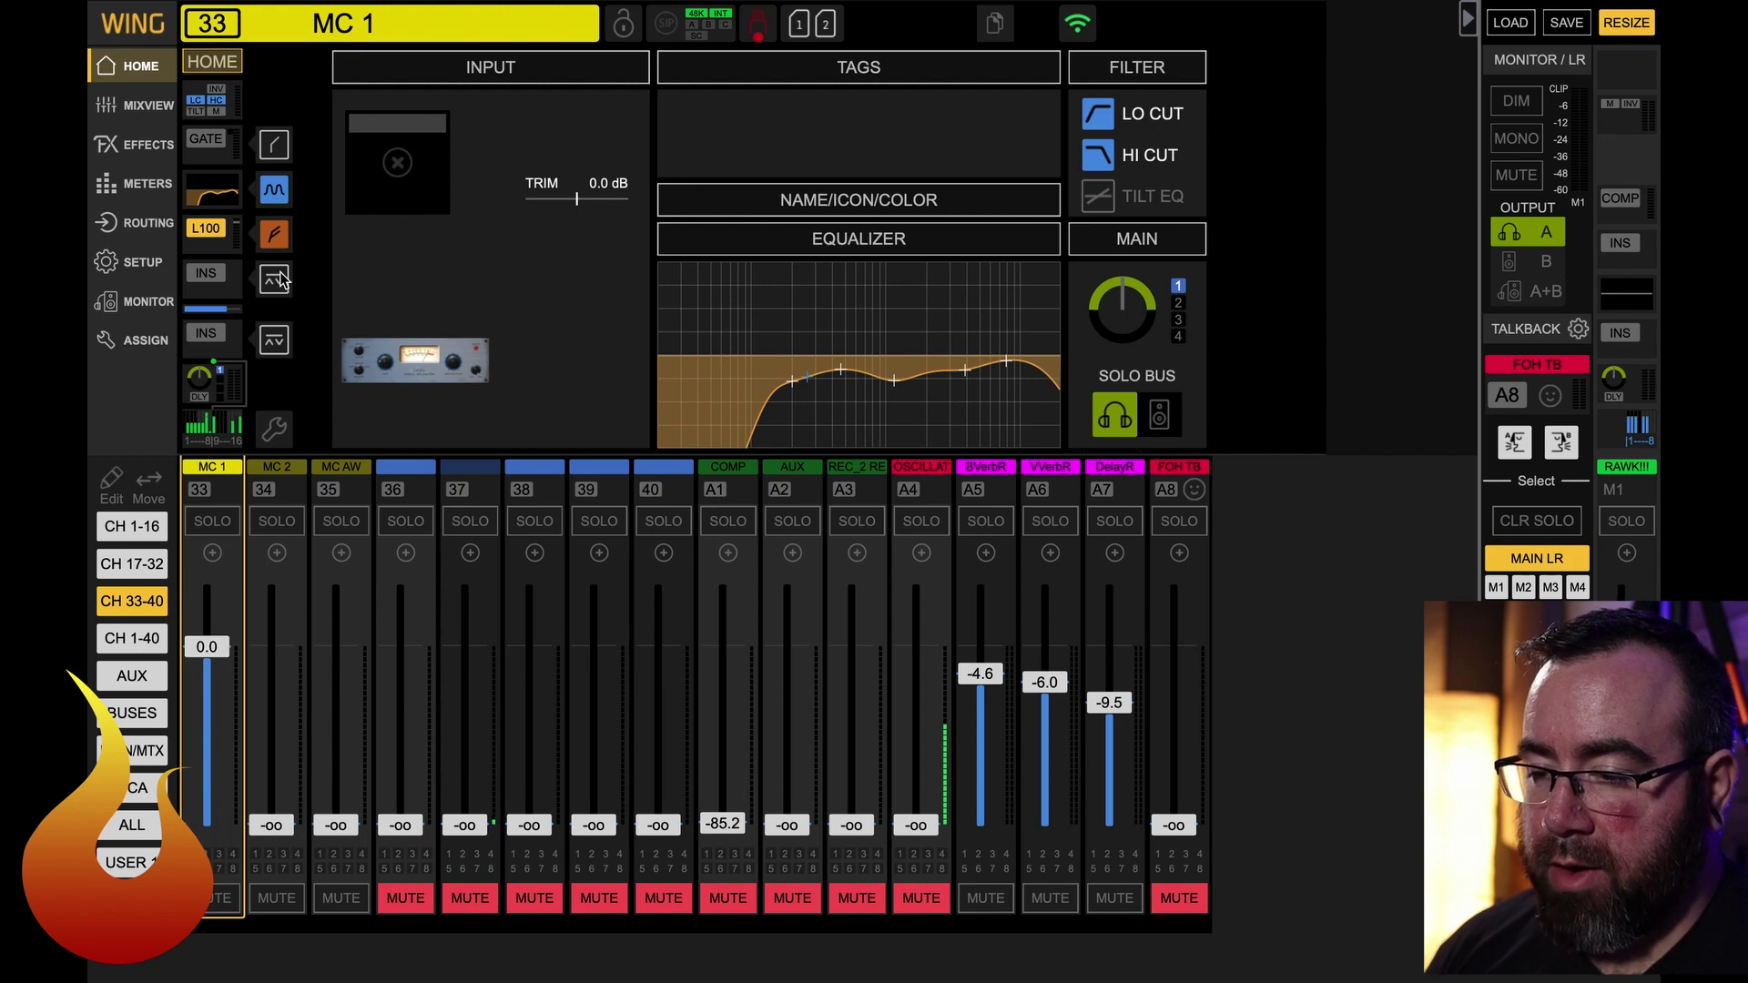
click(214, 115)
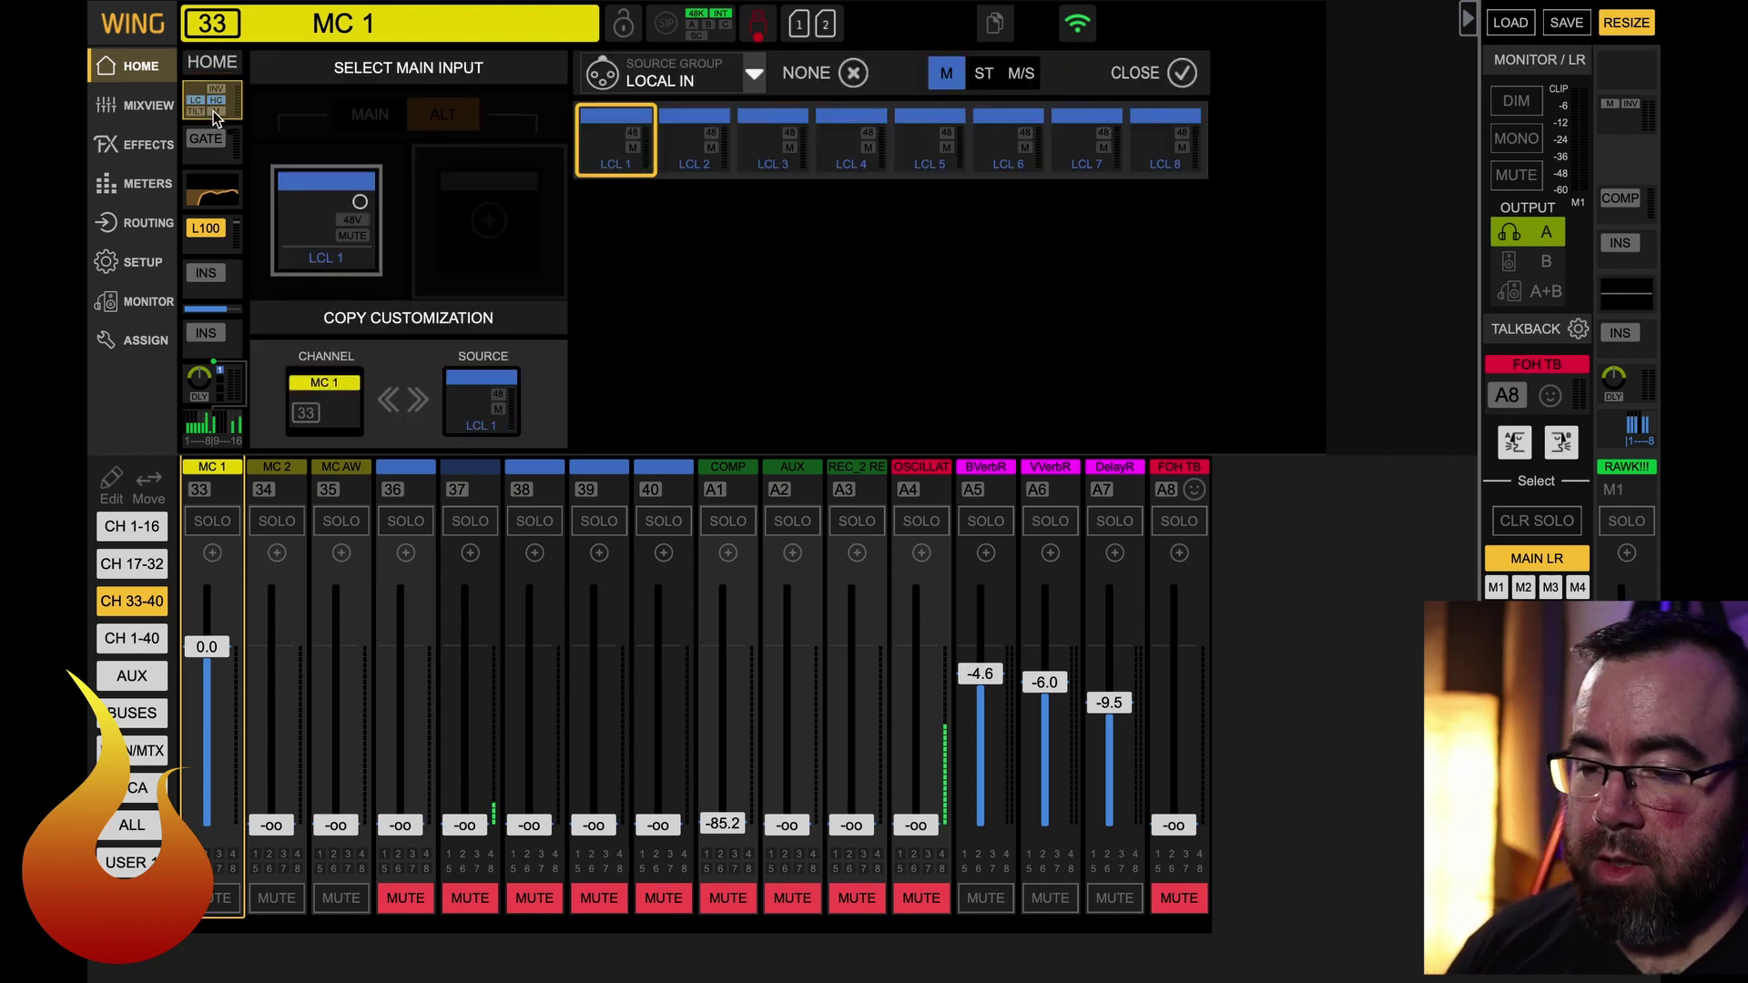
click(1191, 75)
click(371, 116)
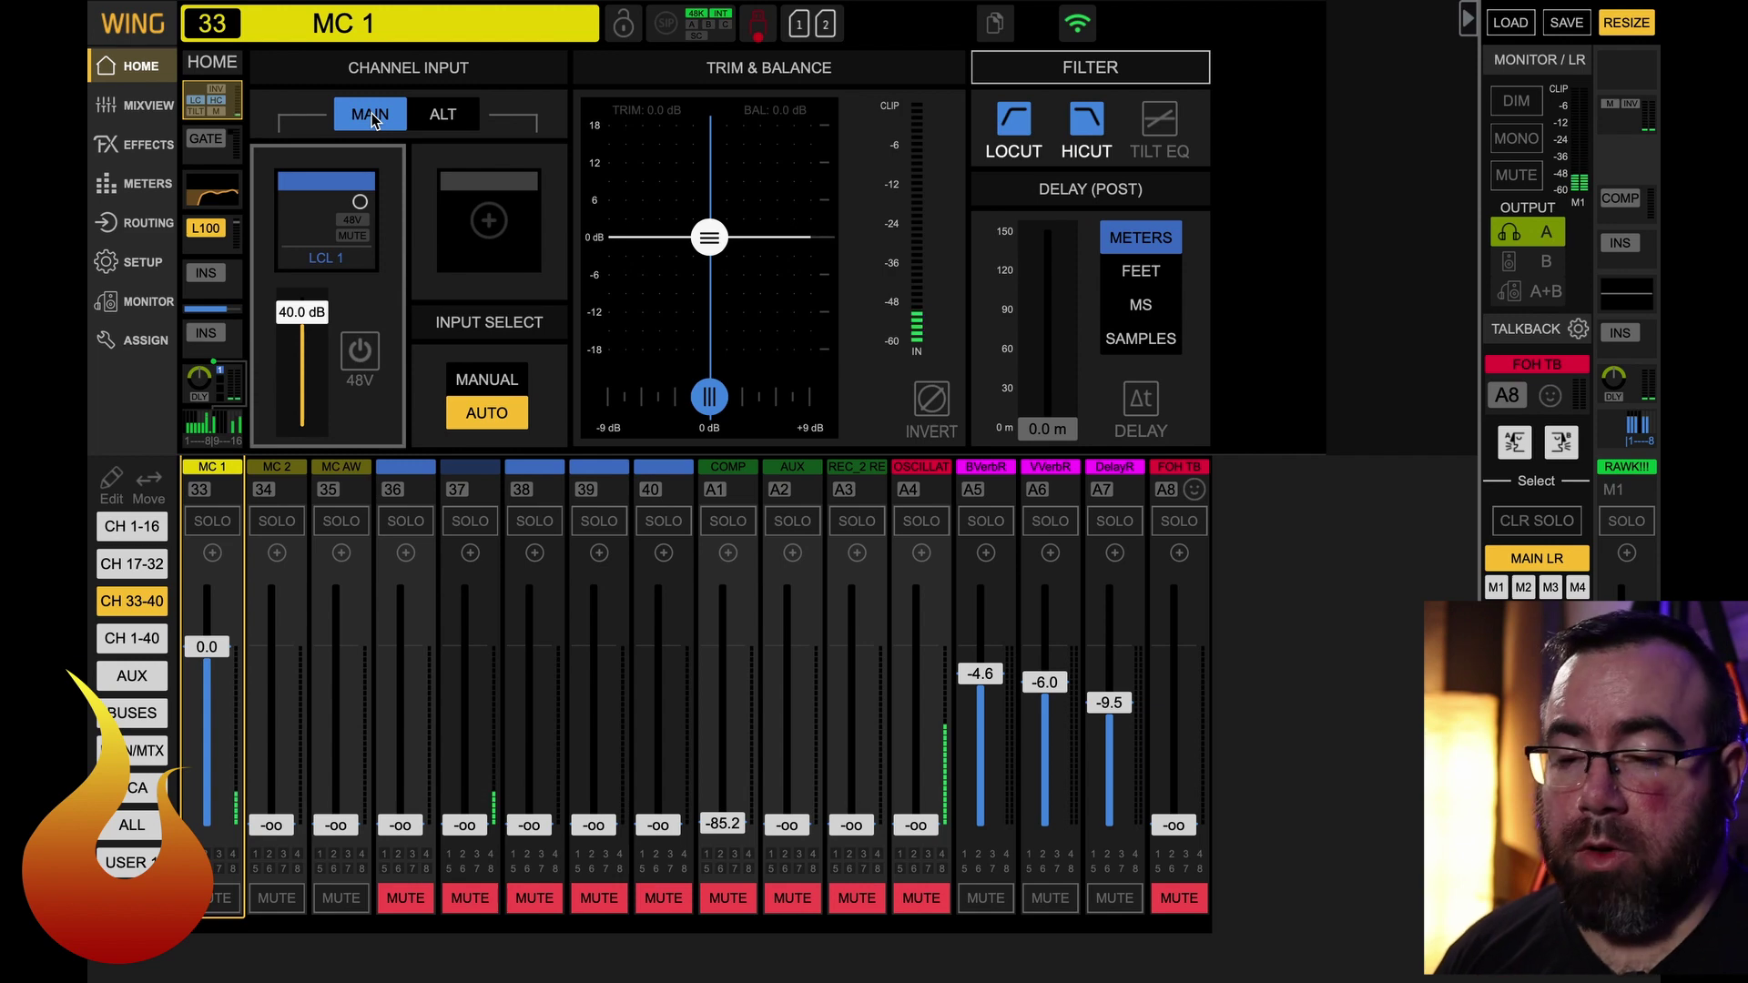
click(446, 126)
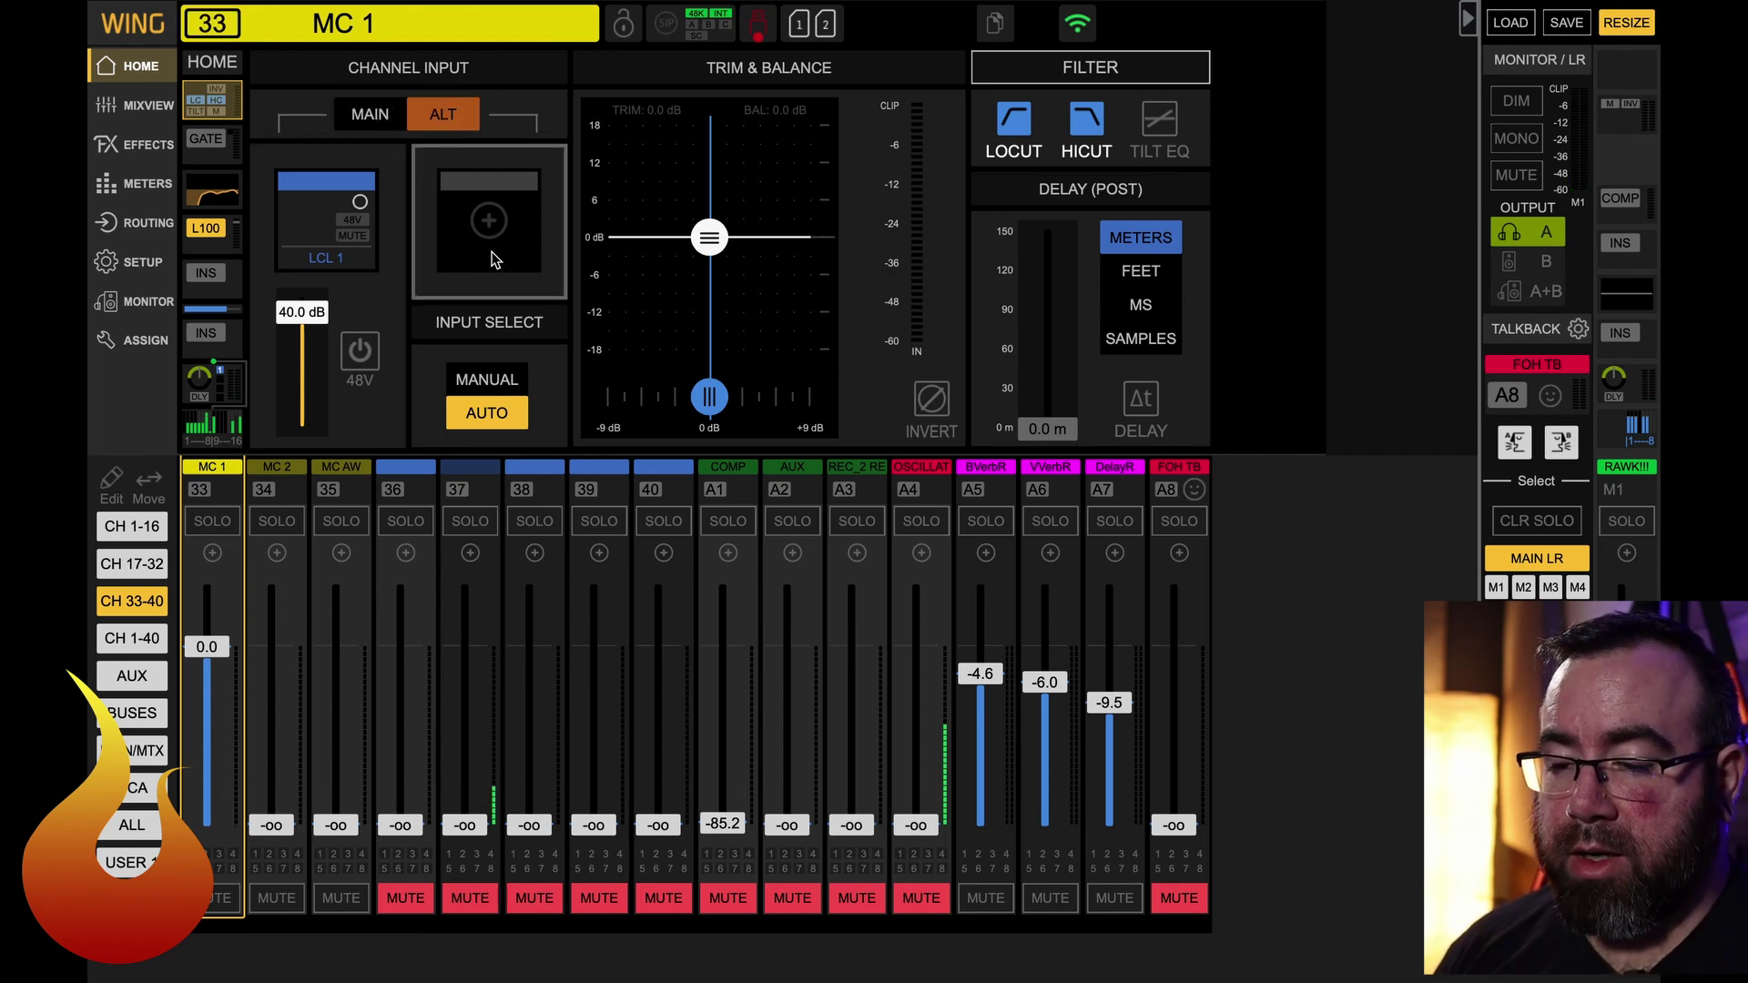
- Assign USB Audio source USB 33 as the alternate input of channel 33
click(492, 227)
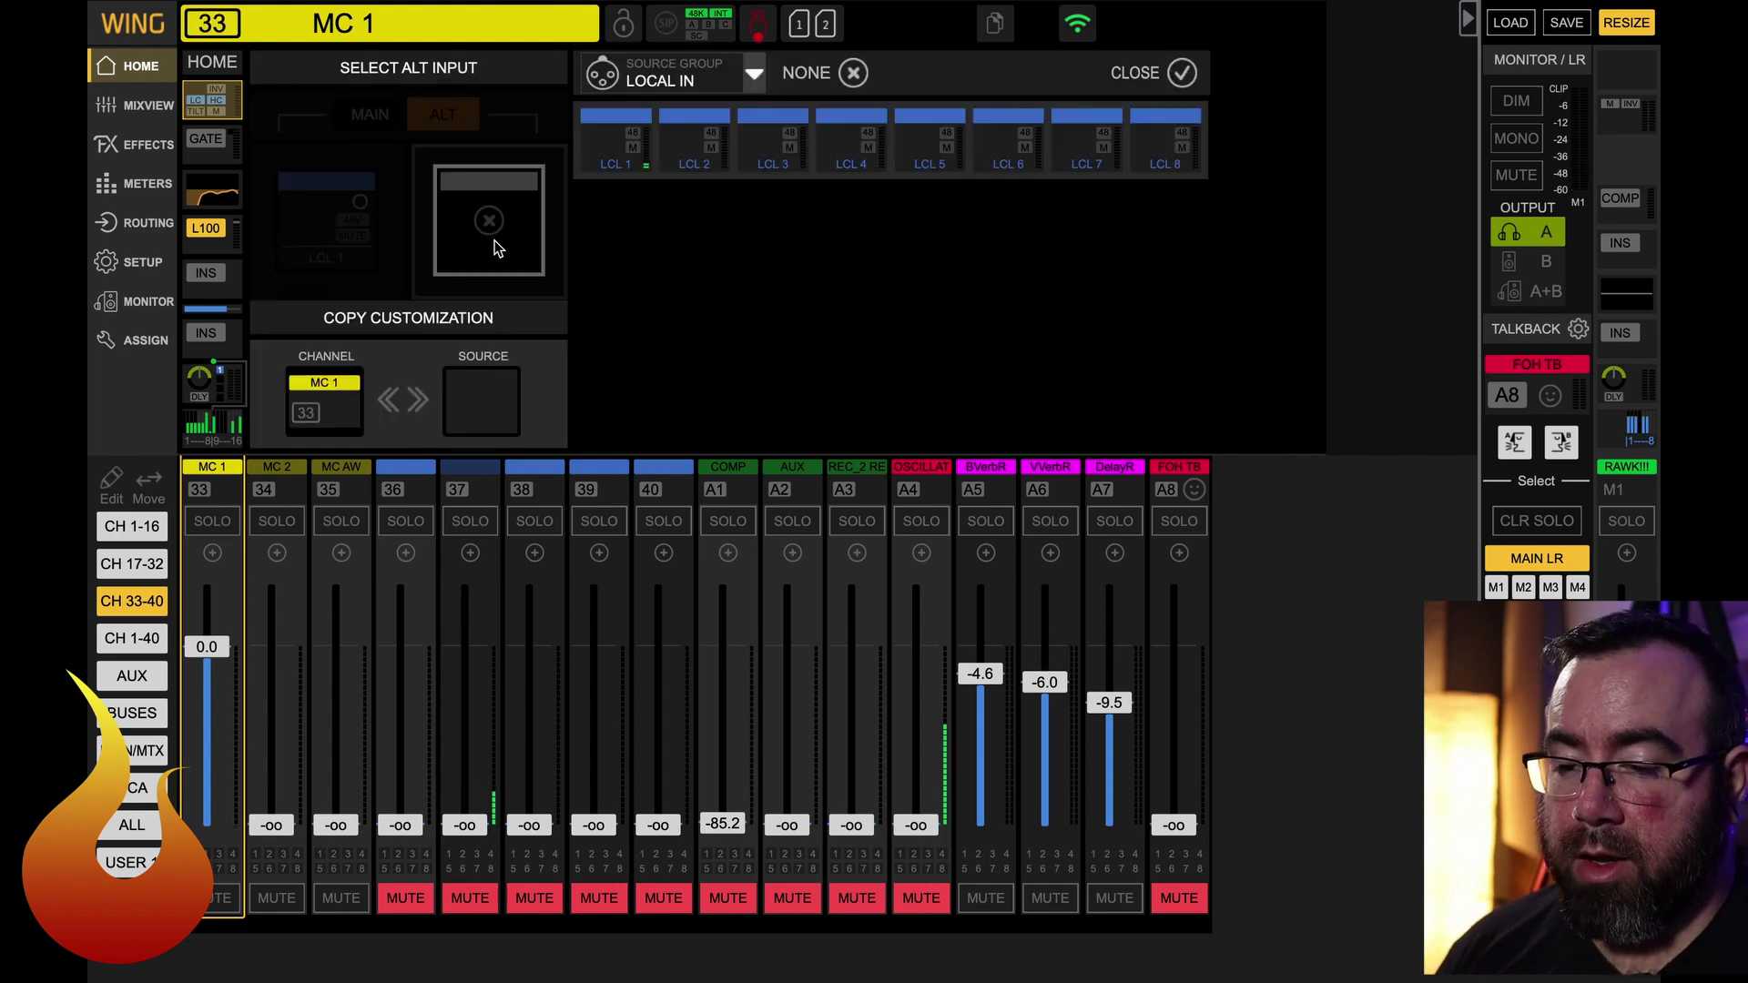
click(679, 68)
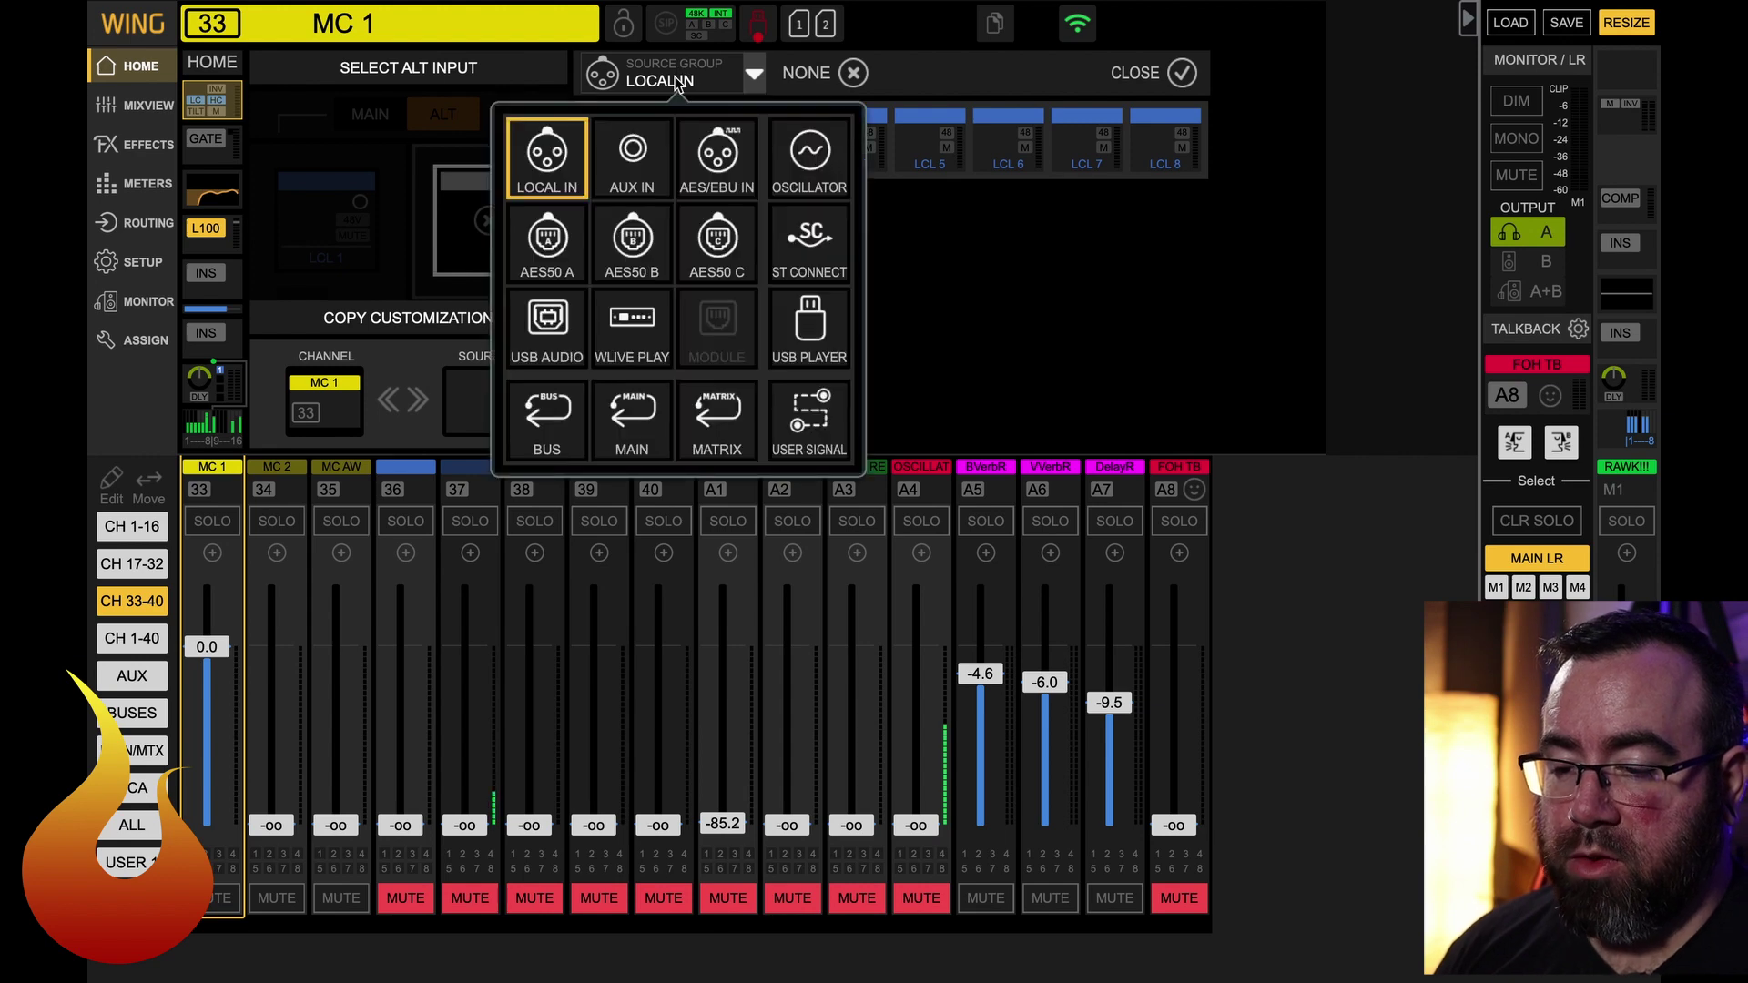
click(556, 353)
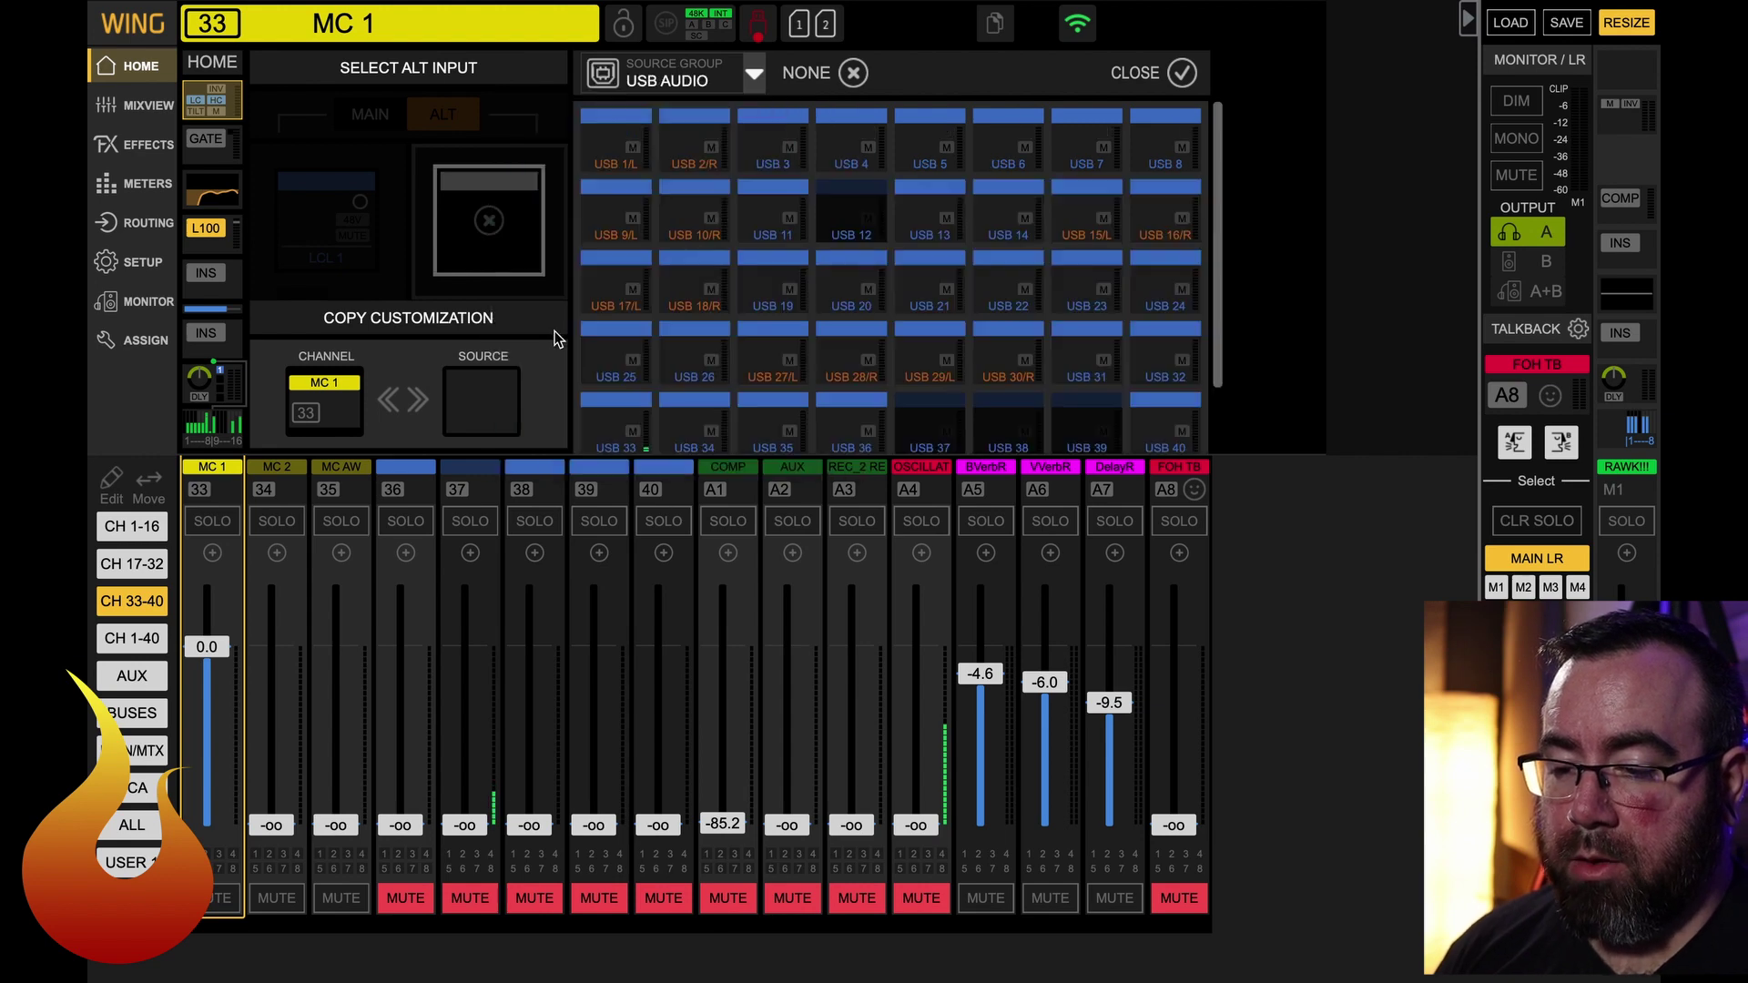
click(619, 429)
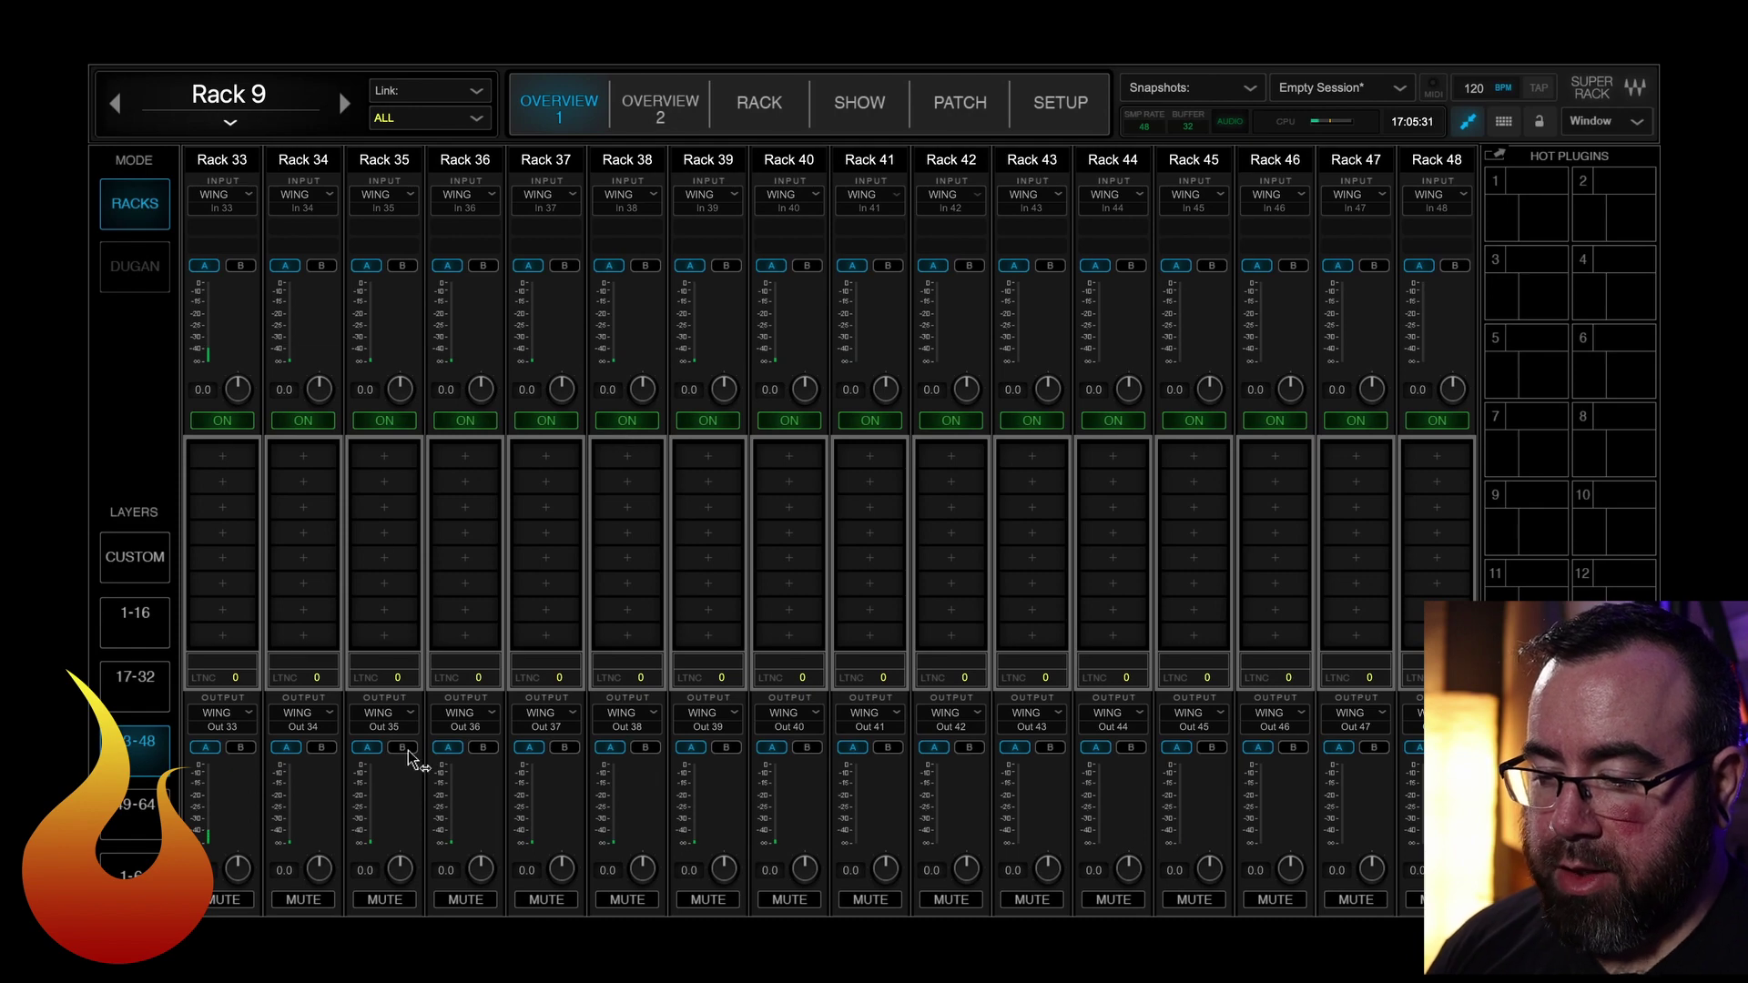
- In SuperRack, mute Rack 33's output to test its effect on WING channel 33, unmute it, and return to the WING editor
click(228, 900)
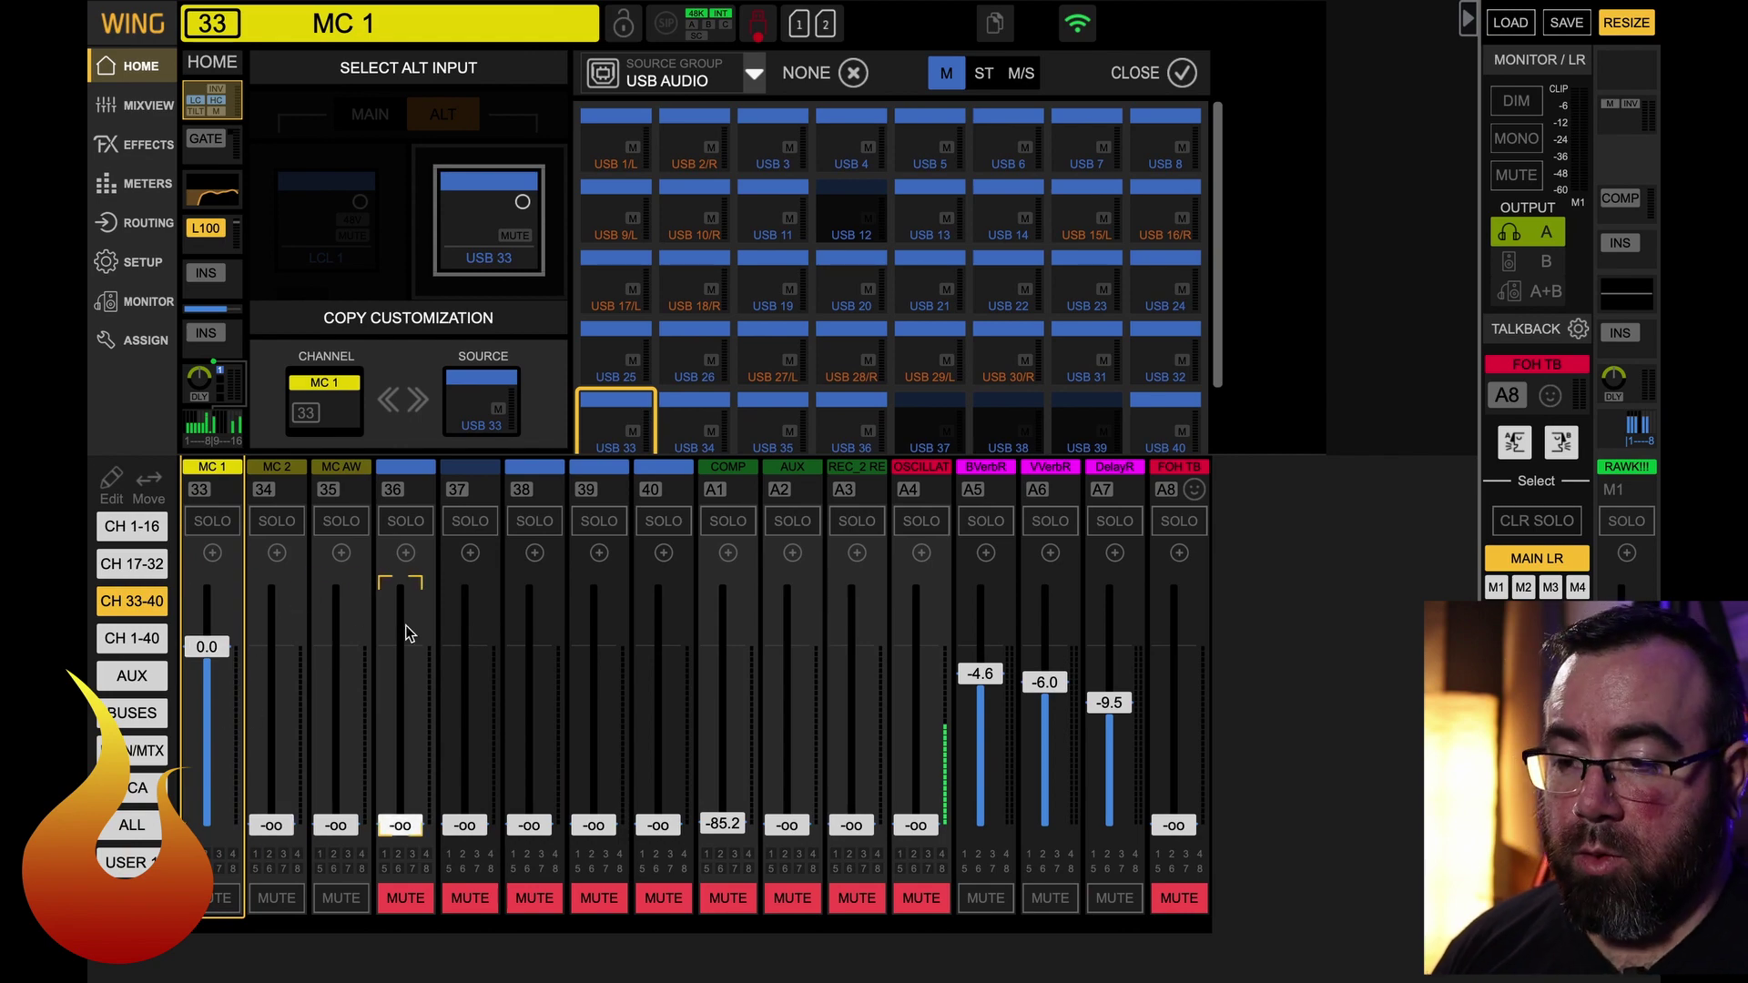
key(ctrl+Right)
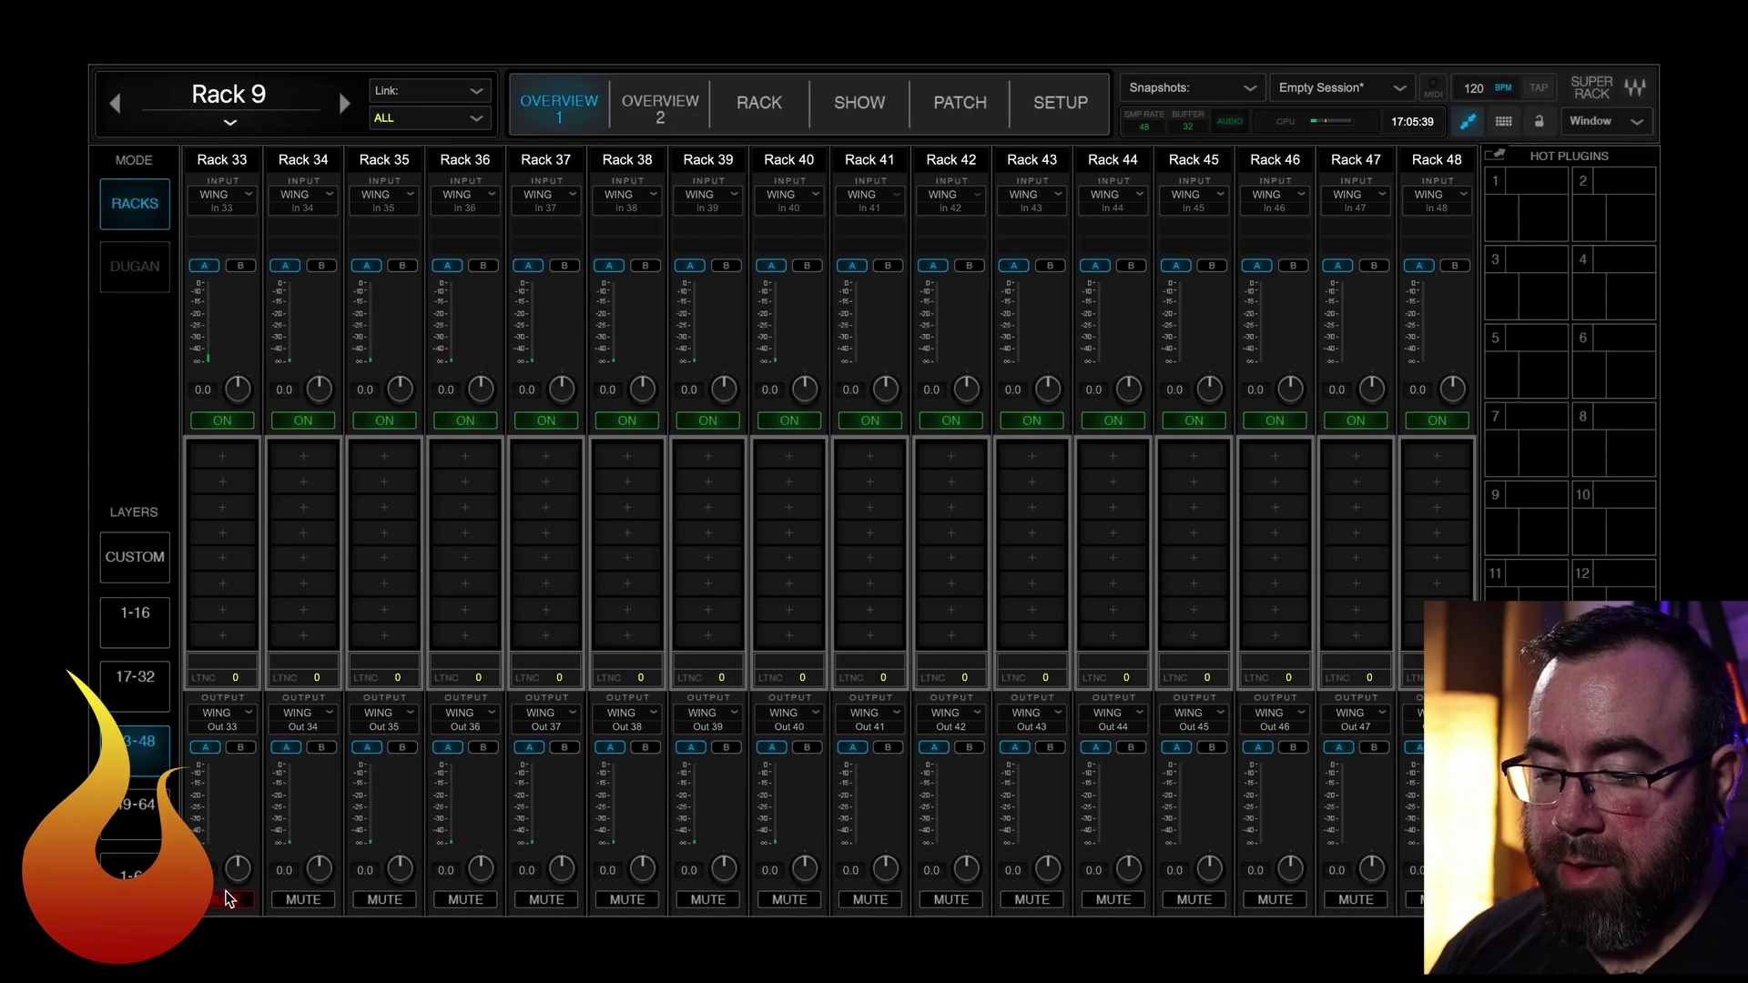
click(232, 885)
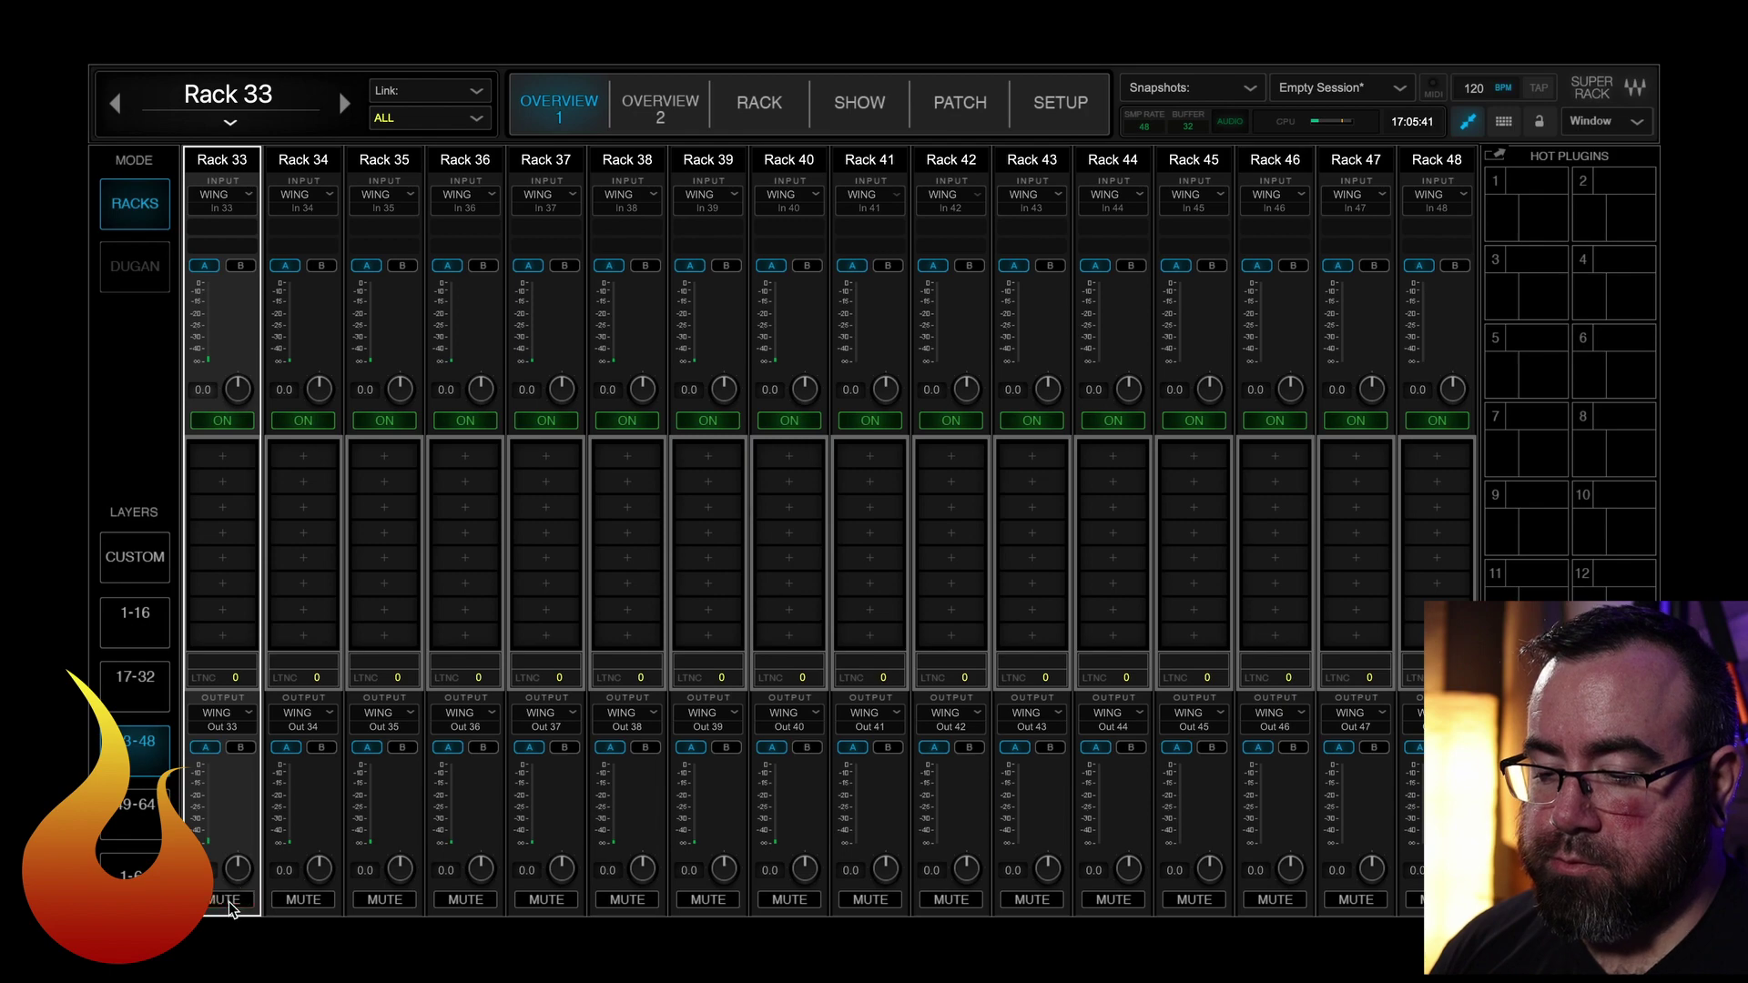
key(ctrl+Left)
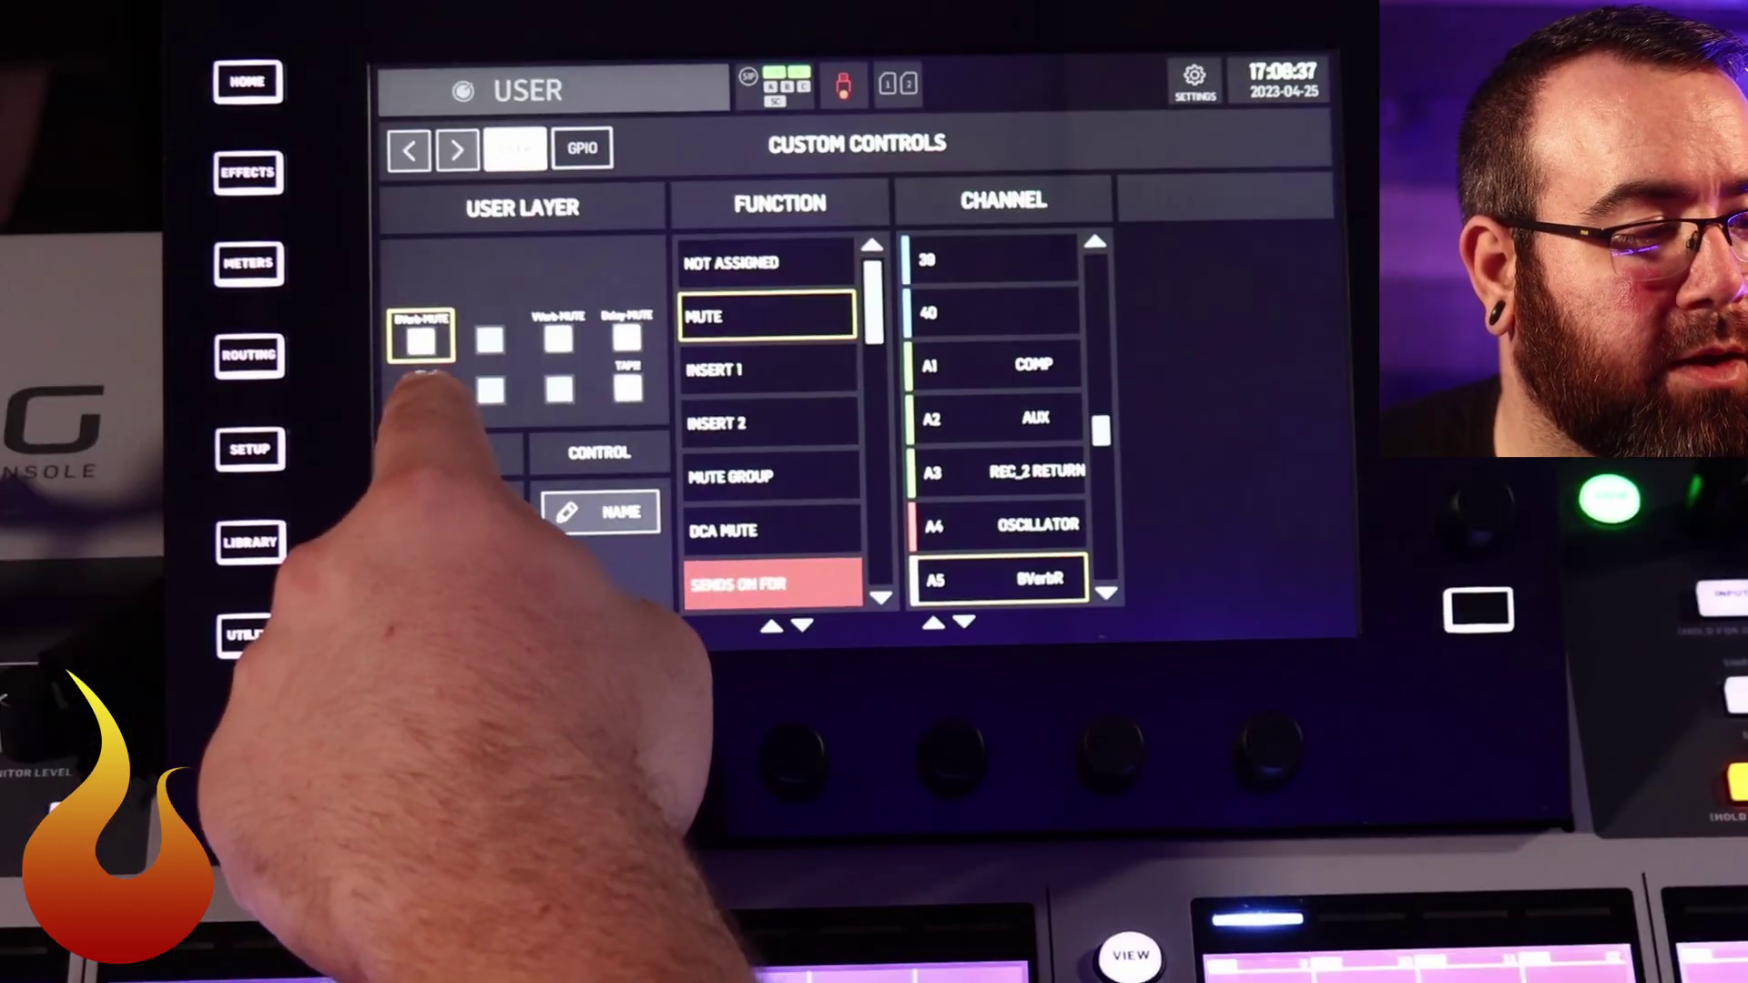
- On the console's Custom Controls screen, assign Other > Global Main/Alt to the empty user button below BVerb-MUTE
click(420, 389)
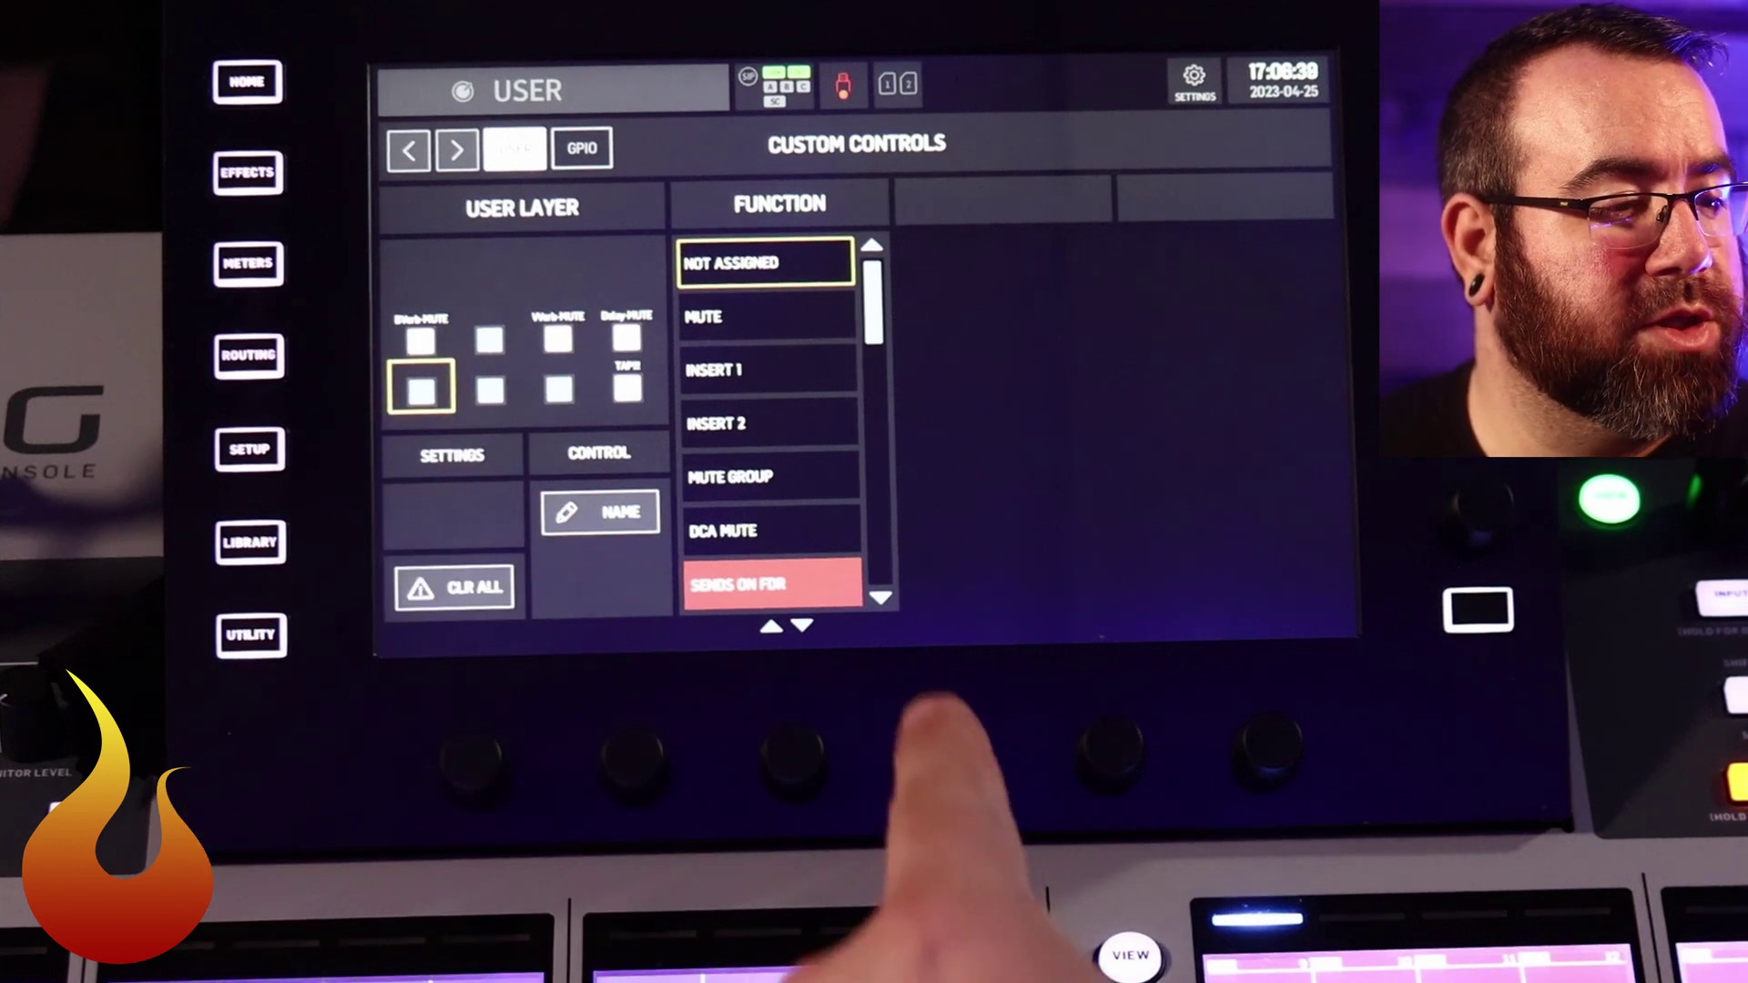
drag(876, 273, 858, 369)
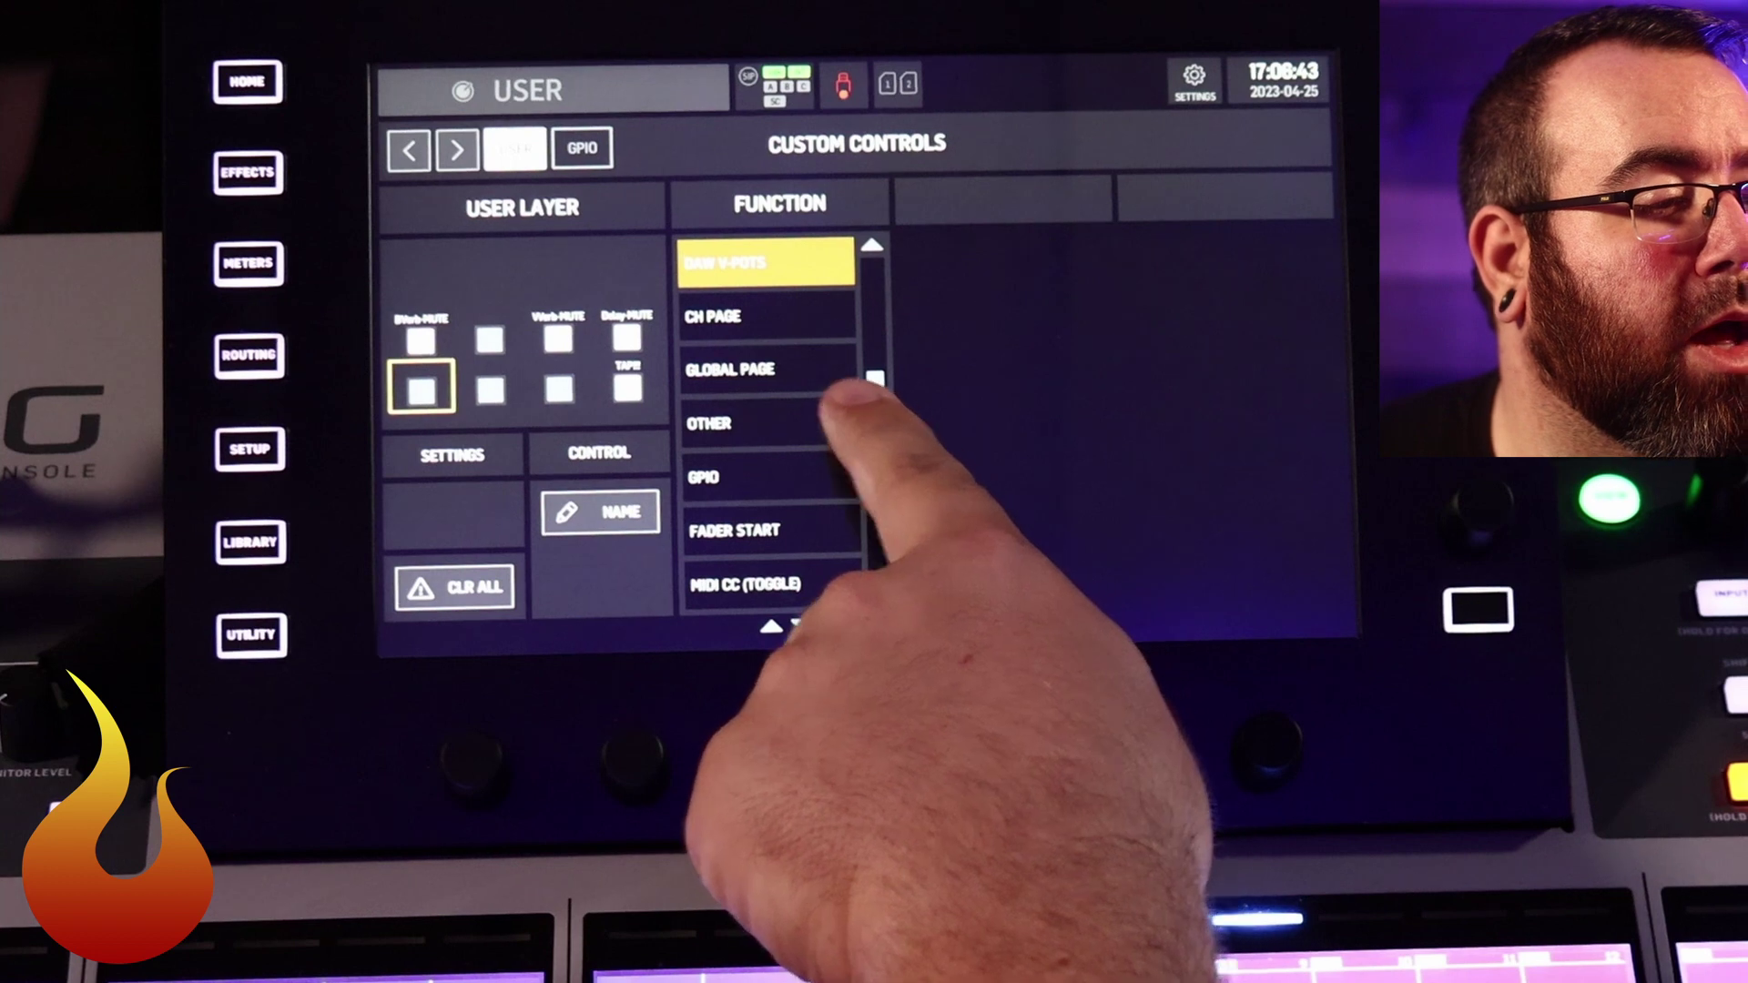
click(724, 423)
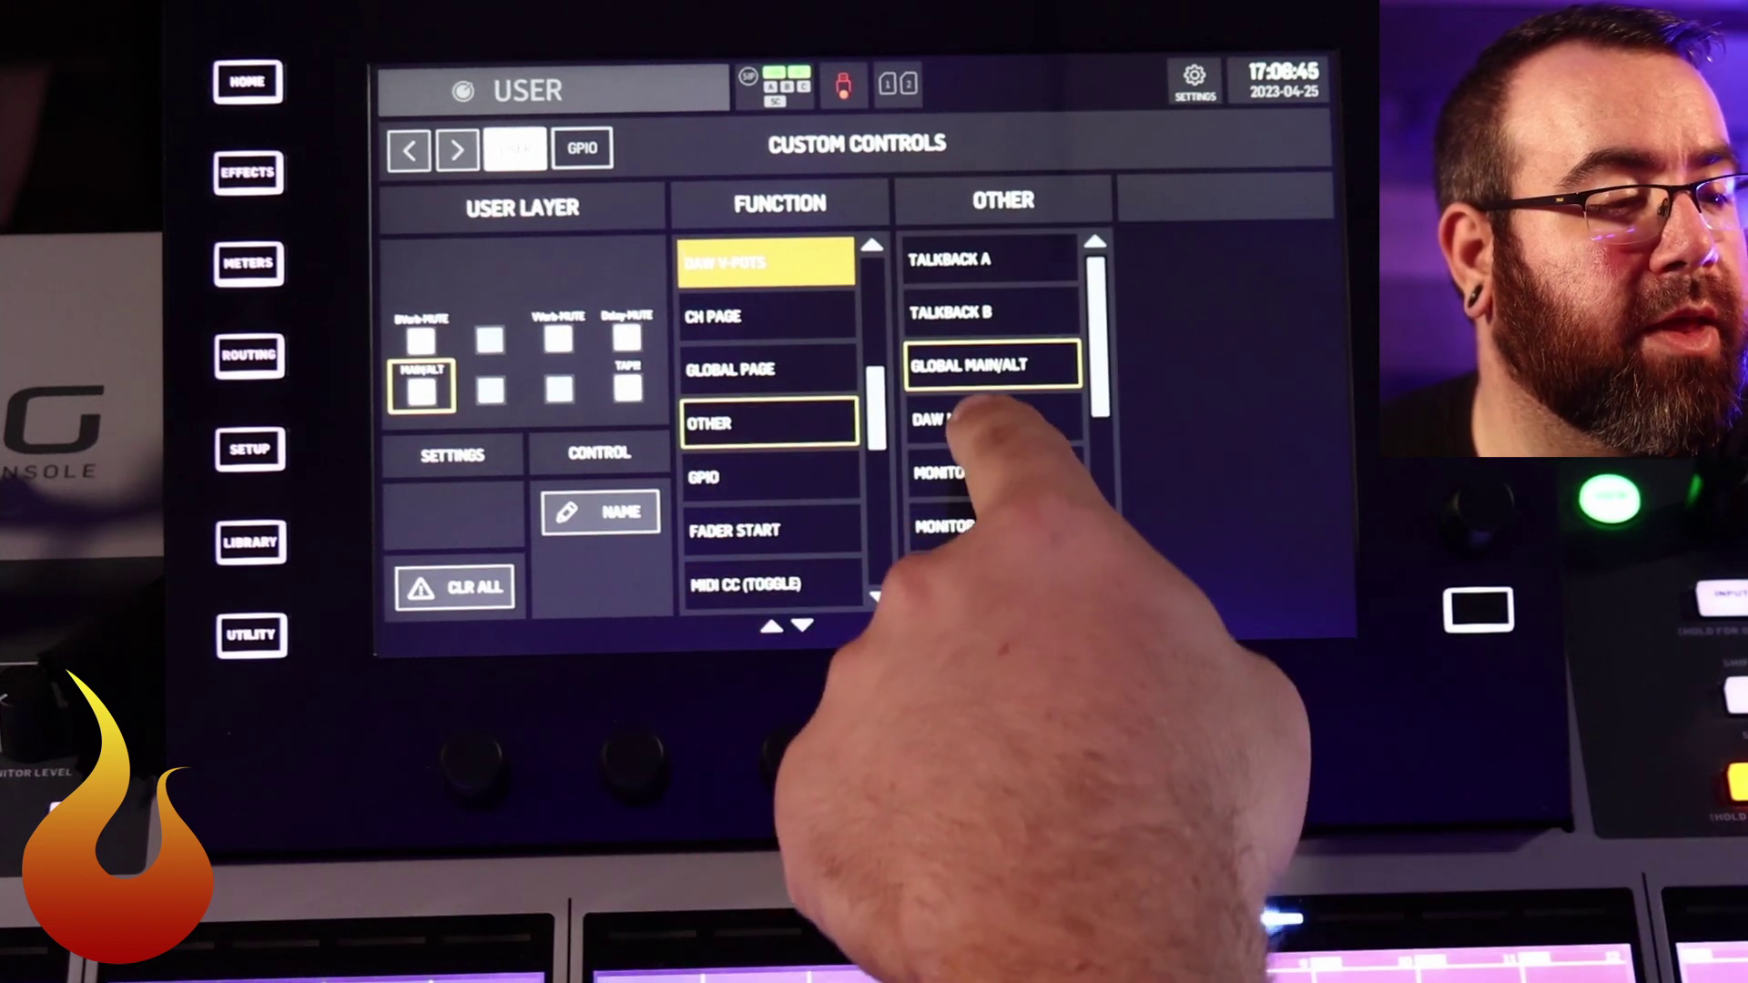